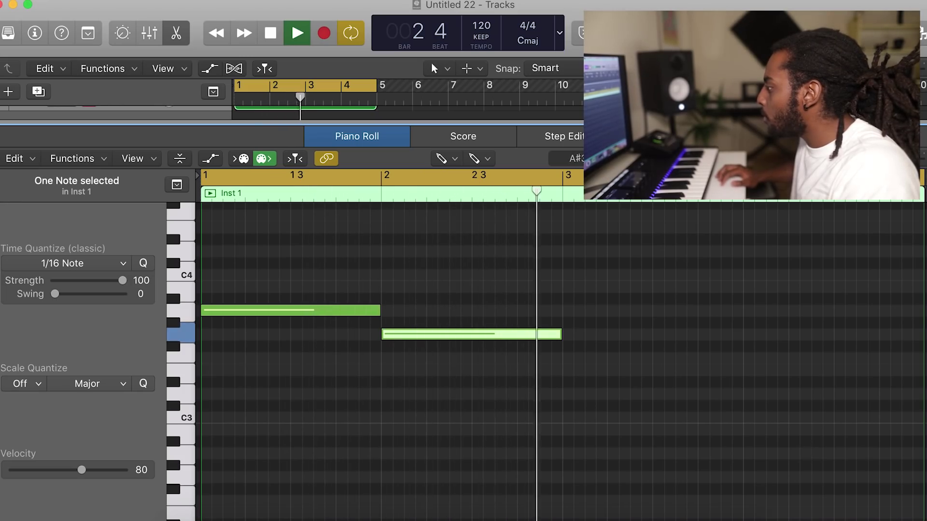
Step: Continue the first note line with one-bar notes on A#3 in bar 3 and A3 in bar 4
key(space)
click(569, 299)
scroll(560, 362, right, 2)
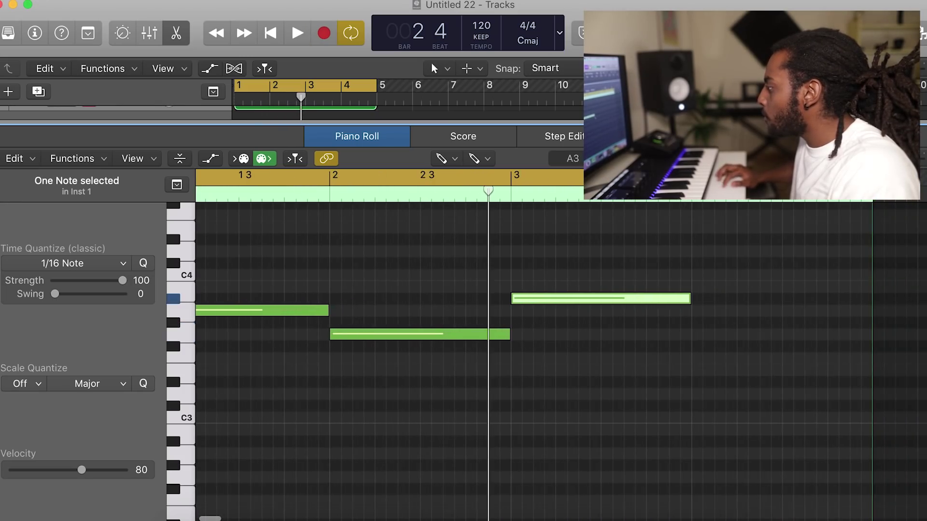
Step: Play the loop and set the project tempo to 137
key(space)
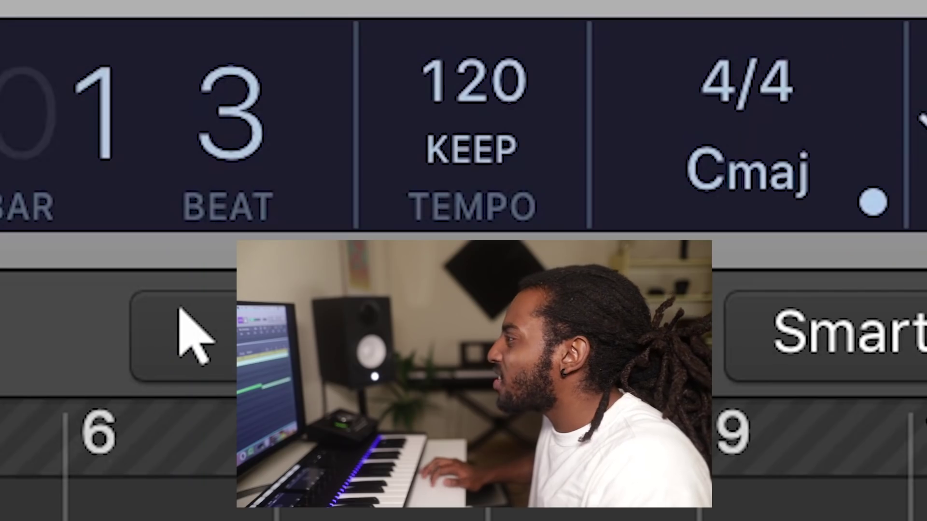
drag(488, 81, 487, 29)
drag(487, 81, 487, 93)
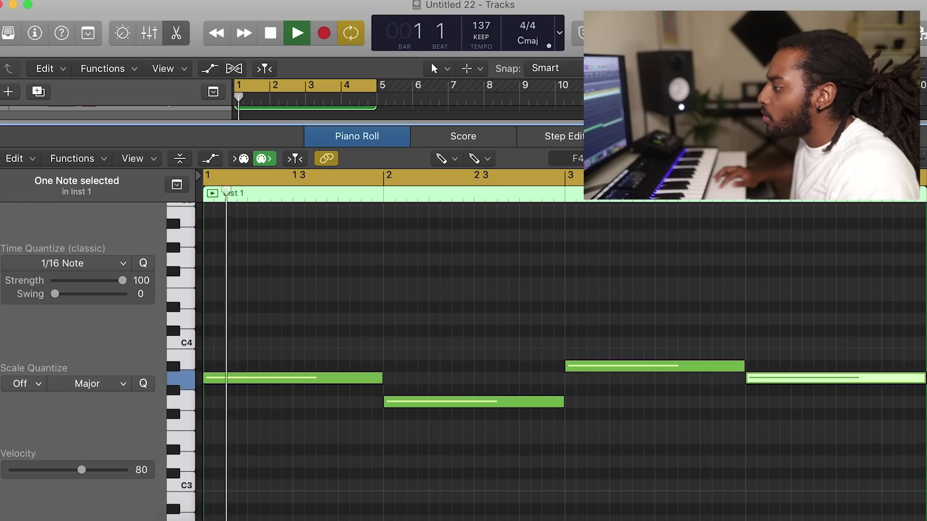
Step: Add an upper line of one-bar notes: A4 in bar 1, G4 in bar 2, A4 in bar 3 and G4 in bar 4
click(219, 271)
key(space)
drag(227, 270, 216, 236)
scroll(483, 337, up, 3)
key(space)
key(space)
key(space)
drag(207, 279, 569, 279)
key(space)
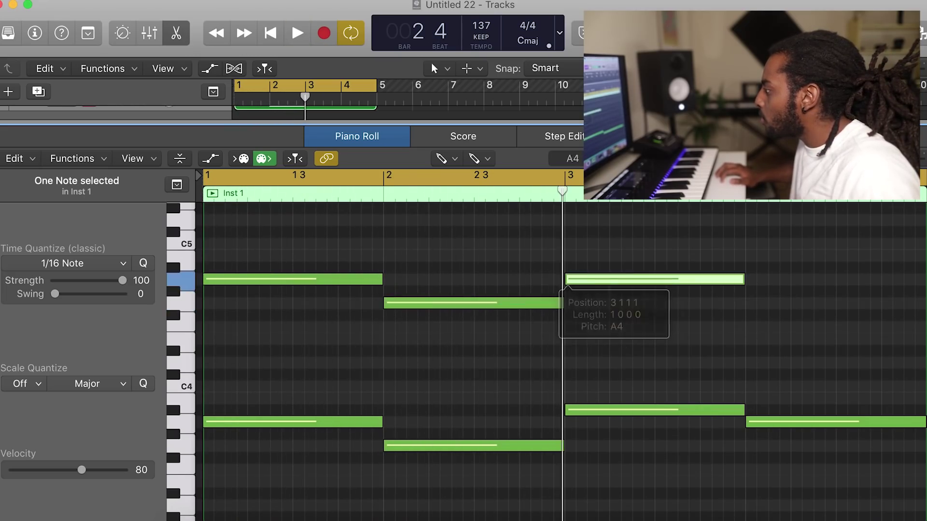
click(761, 304)
key(space)
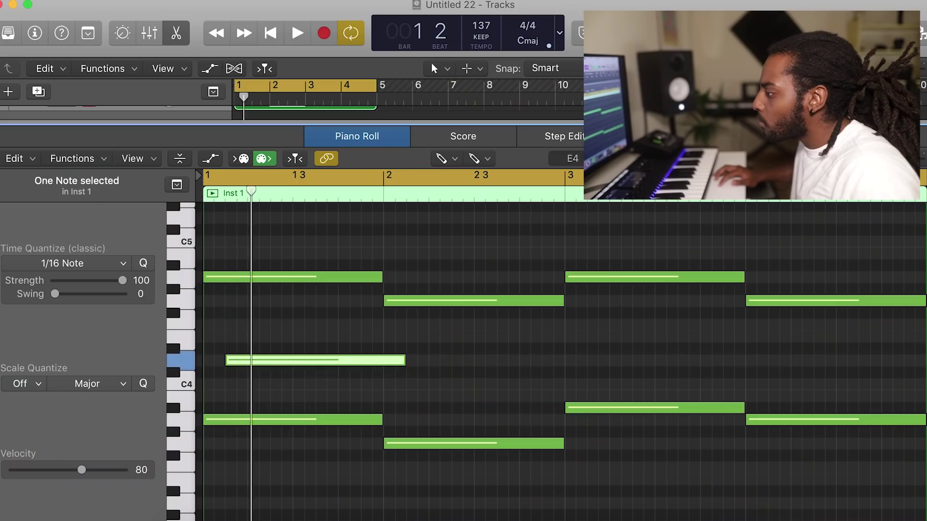
Step: Duplicate bar 1's D4 note to F4 at position 1 2 1 1 and trim both notes to end at bar 2
drag(230, 362, 251, 327)
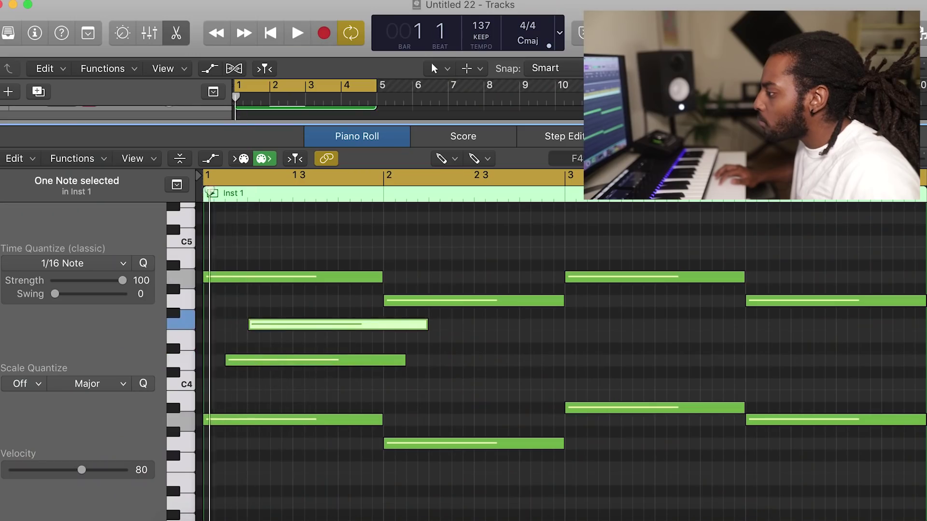
key(space)
drag(427, 325, 383, 327)
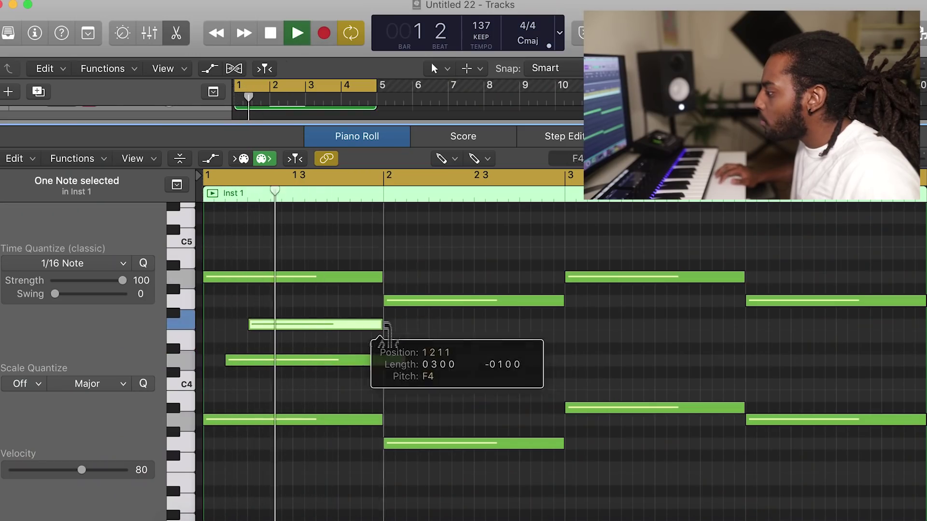
drag(392, 361, 385, 364)
key(space)
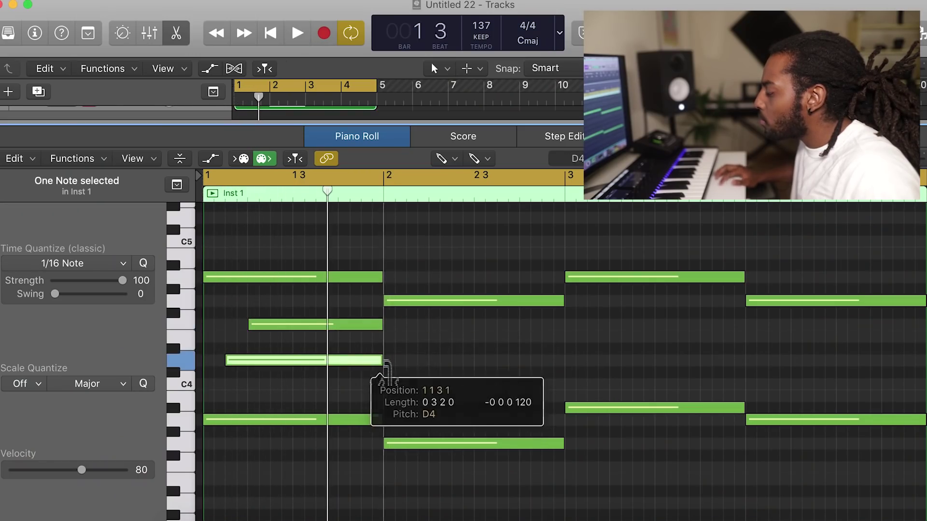
Step: Place an inner note on A#3 at position 2 1 3 1, ending at bar 3
key(space)
scroll(394, 386, down, 1)
key(space)
click(395, 385)
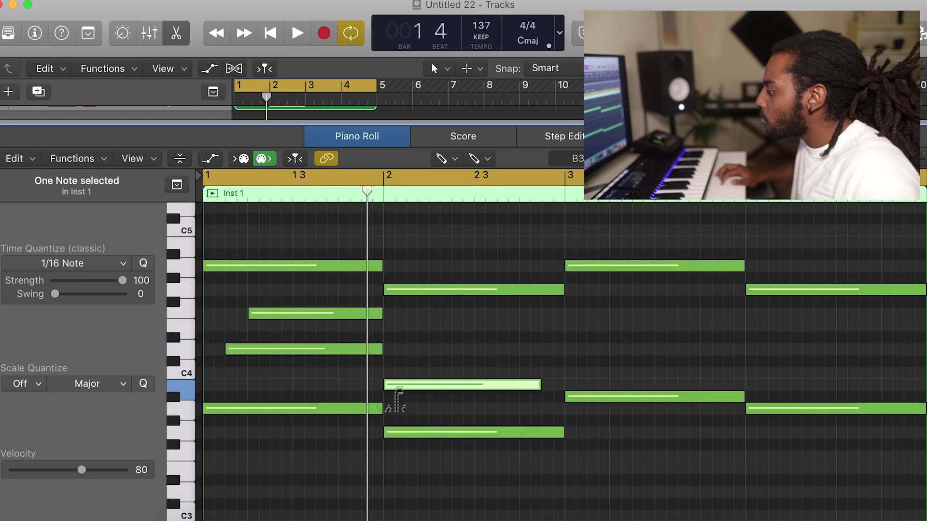
drag(397, 385, 420, 397)
key(space)
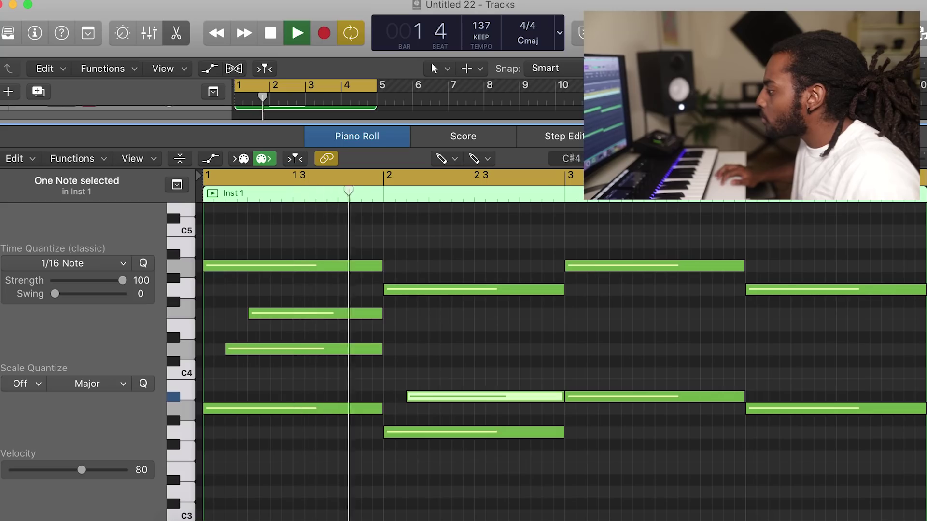
Step: Add a D4 note on beat 2 of bar 2, trimmed to end at bar 3, and raise bar 4's D#4 note to E4
key(space)
click(434, 349)
drag(582, 361, 563, 367)
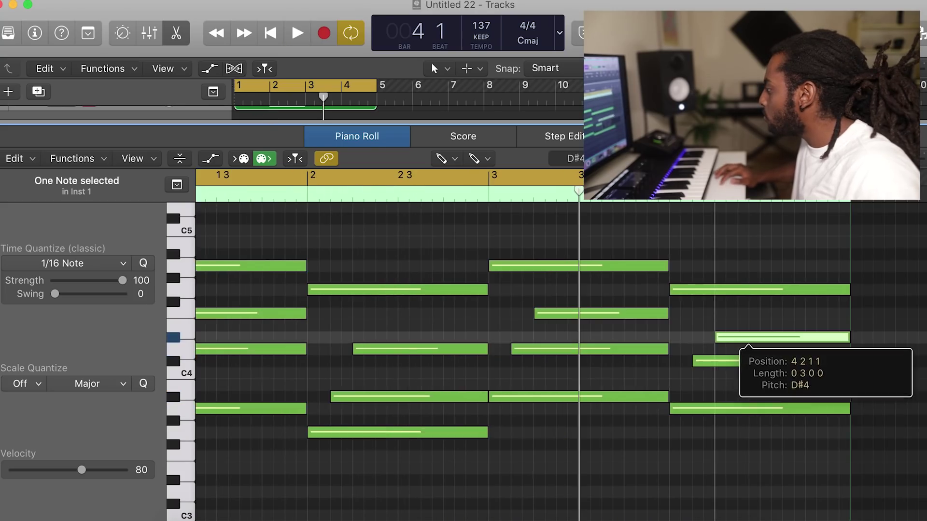
drag(739, 349, 739, 324)
key(space)
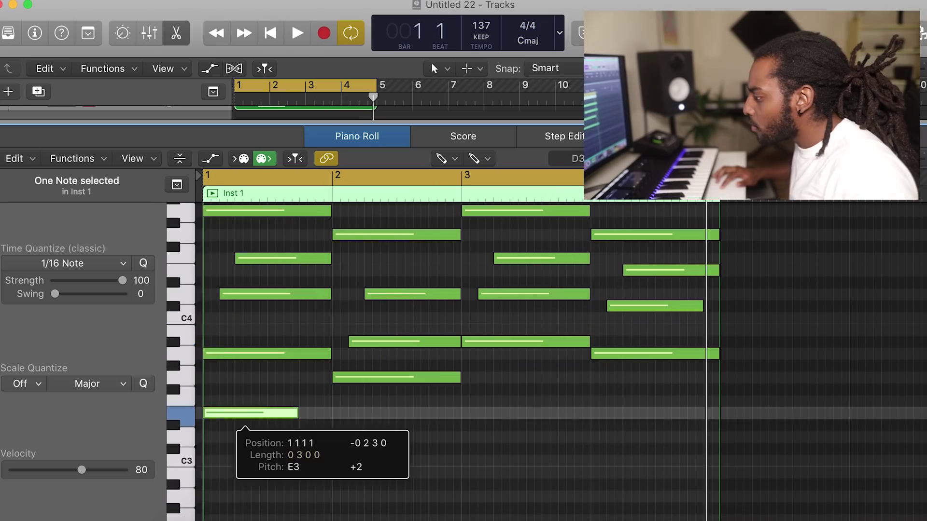
Step: Set bar 1's bass note to D3 for the full bar and place a one-bar E3 bass note in bar 2
key(space)
key(space)
drag(245, 413, 239, 438)
key(space)
key(space)
mouse_move(299, 438)
mouse_down()
mouse_move(332, 439)
mouse_move(343, 413)
mouse_up()
key(space)
key(space)
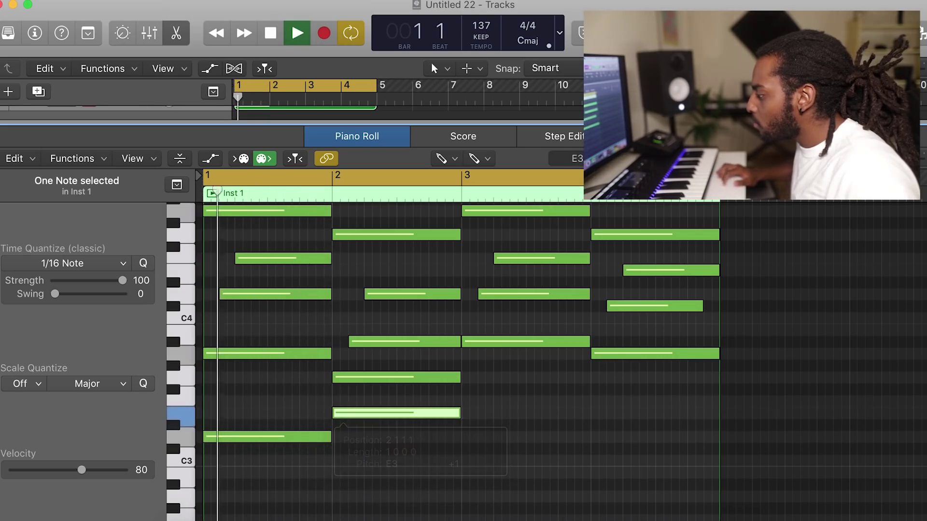
Step: Place a one-bar A#2 bass note in bar 3 and play the loop
scroll(560, 352, down, 1)
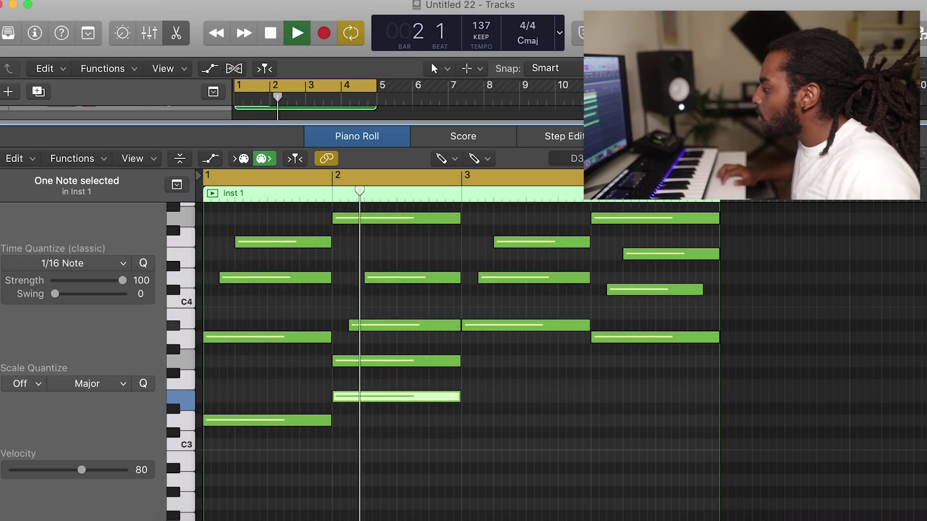
key(space)
drag(483, 420, 483, 468)
key(space)
scroll(483, 468, down, 1)
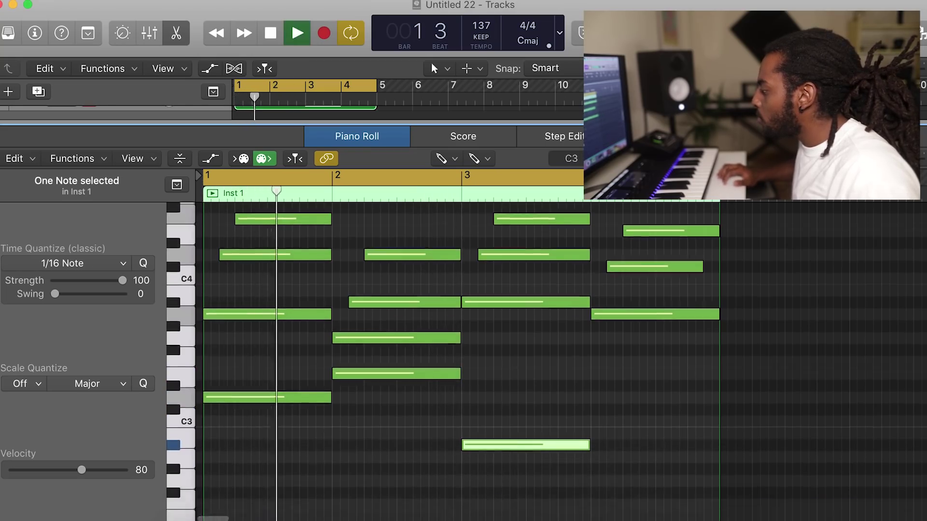
scroll(463, 352, up, 1)
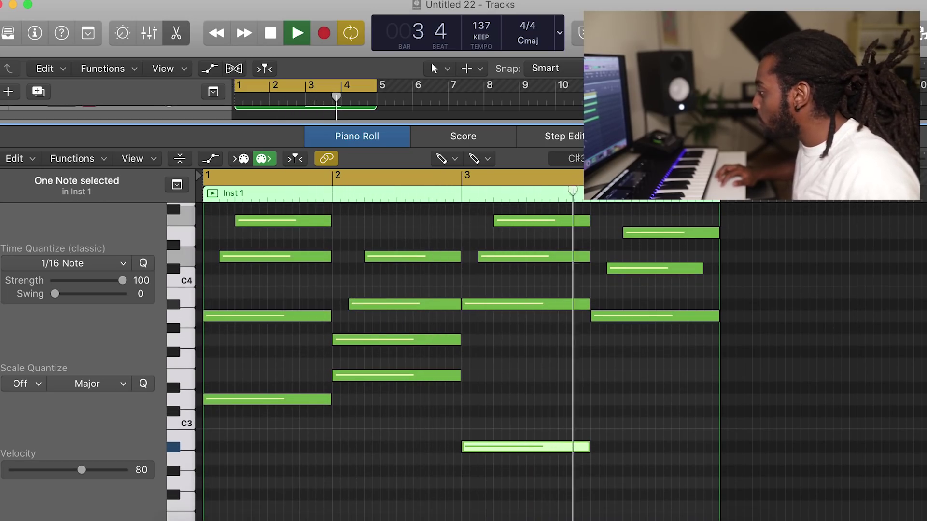
Step: Add a one-bar E3 bass note in bar 4 and lower bar 2's bass note to A#2
key(space)
click(592, 375)
key(space)
drag(398, 376, 399, 447)
key(space)
key(space)
scroll(458, 338, down, 1)
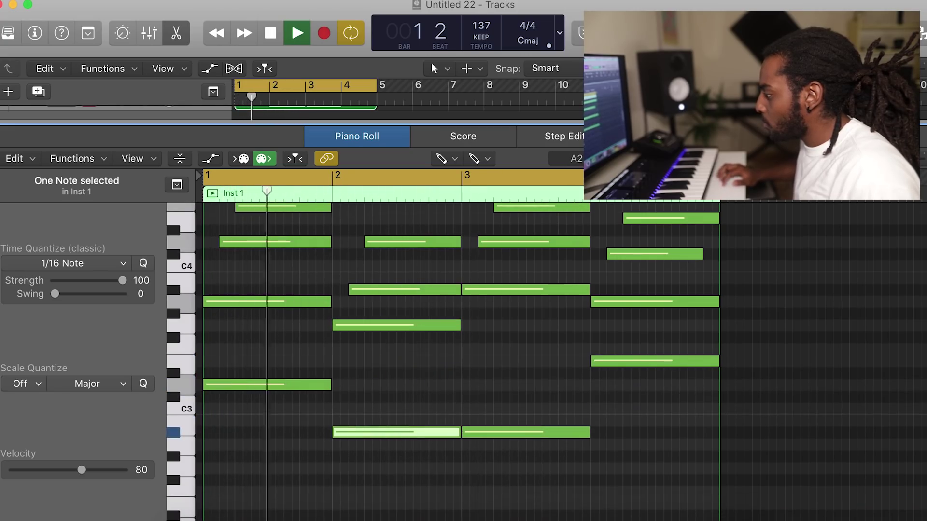
Step: Move bar 3's bass note down to F2 and transpose it up one octave to F3
drag(485, 432, 485, 491)
key(space)
key(space)
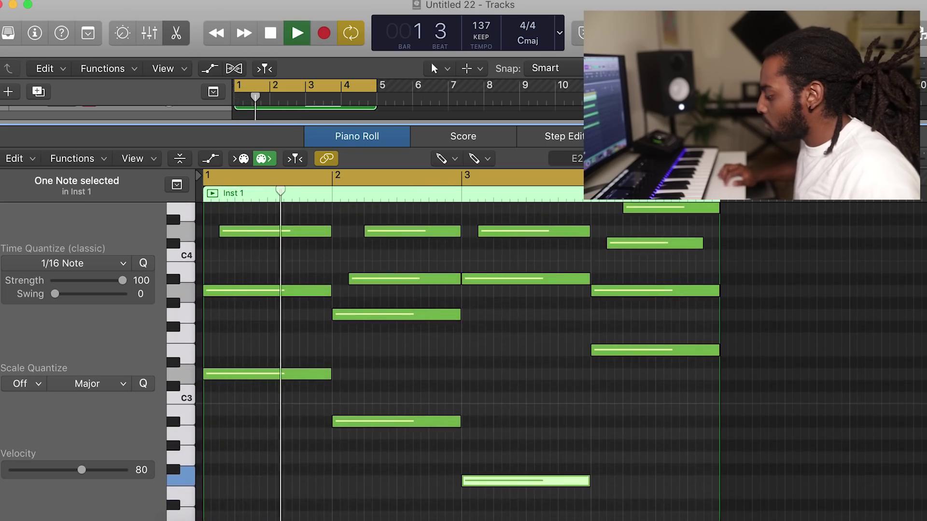
key(alt+shift+Up)
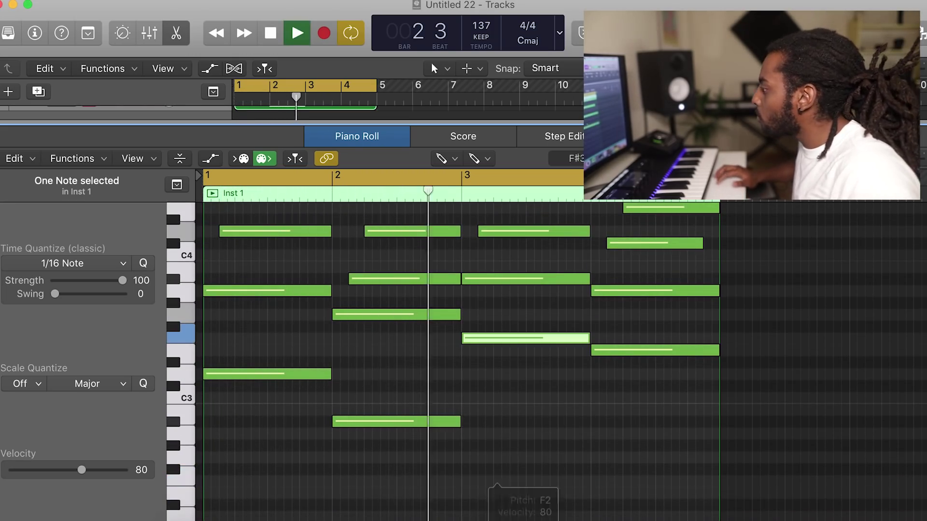
scroll(546, 353, up, 1)
scroll(546, 353, up, 5)
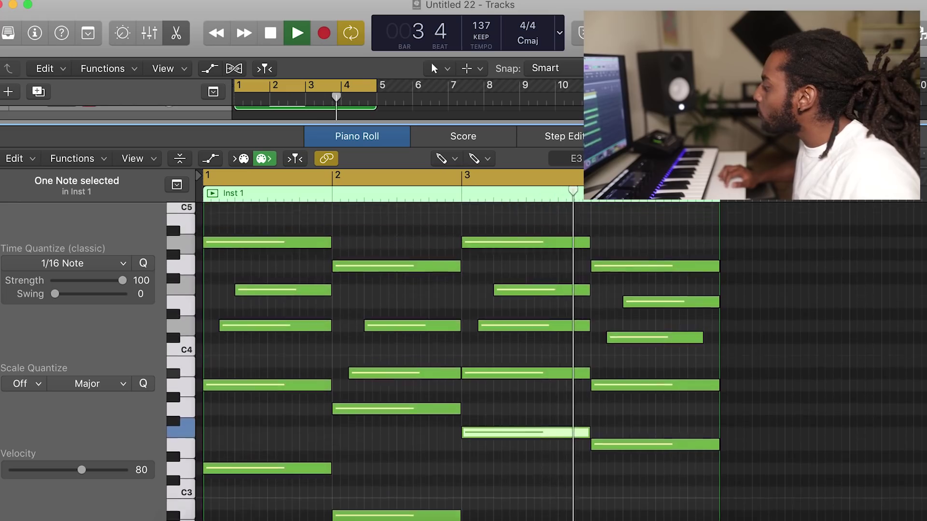
Step: Place one-bar top melody notes on D5 in bar 1 and A#4 in bar 2
scroll(547, 353, up, 4)
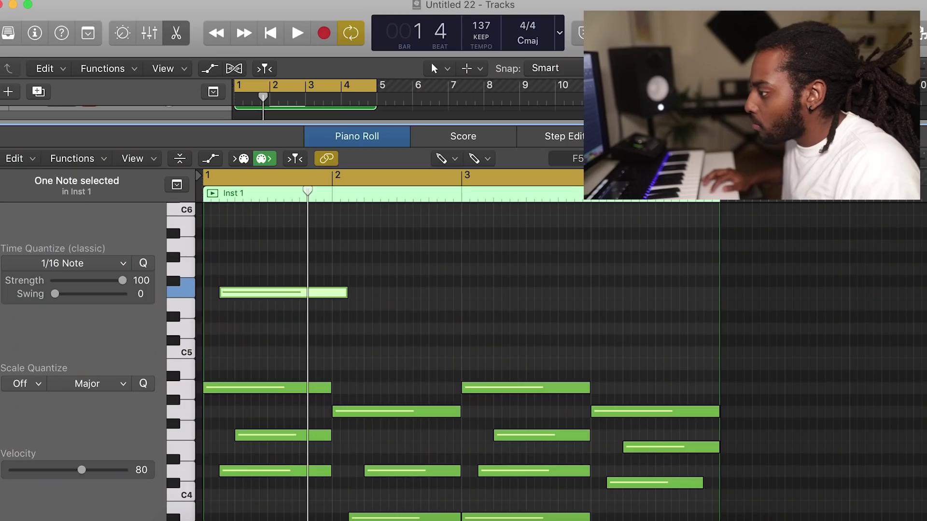
drag(226, 293, 211, 322)
key(space)
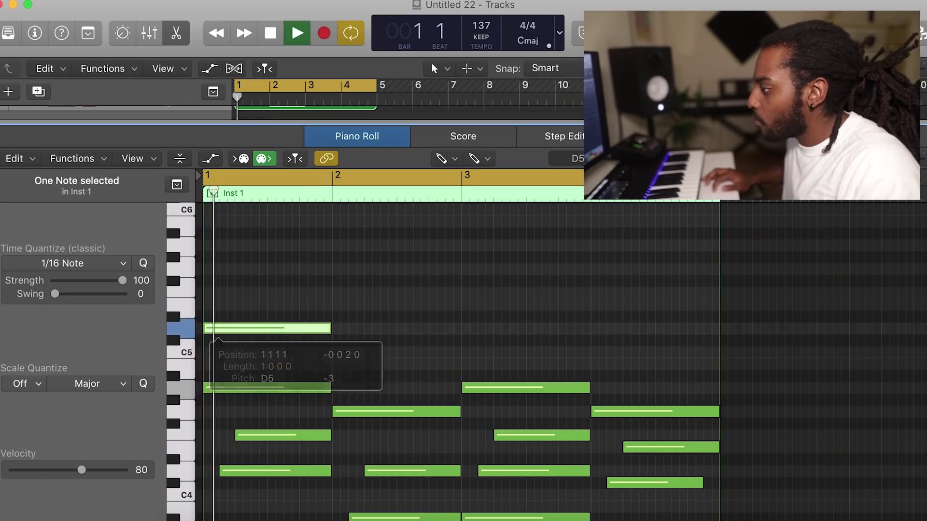
key(space)
drag(364, 316, 355, 233)
key(shift+alt+Down)
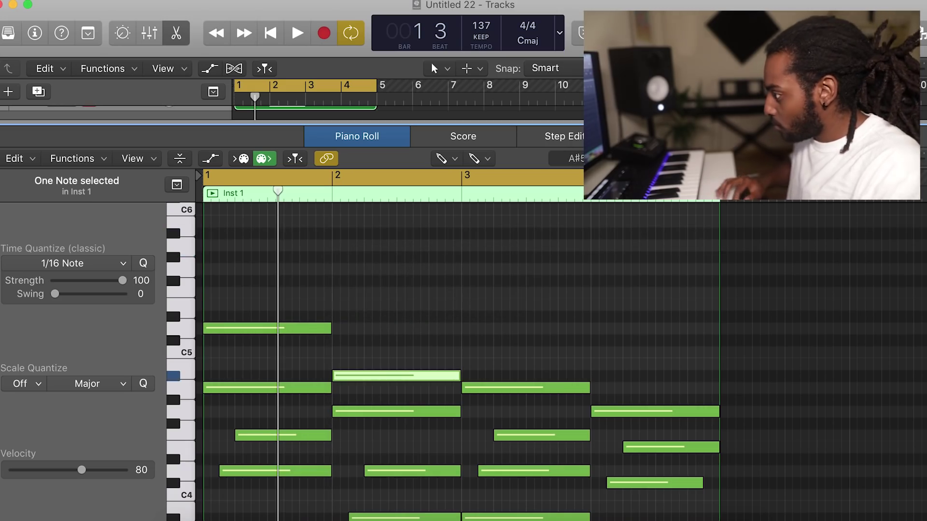
key(space)
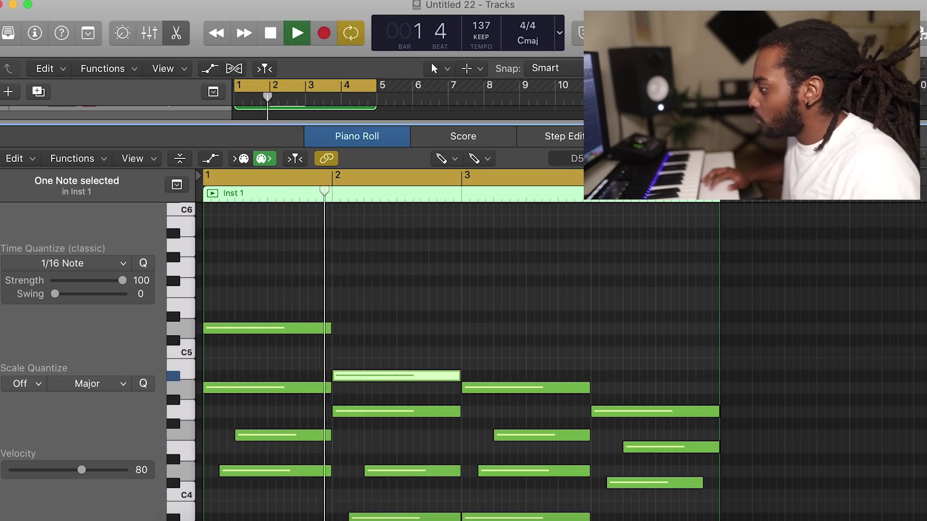
Step: Add one-bar top melody notes on F5 in bar 3 and E5 in bar 4
key(space)
click(475, 316)
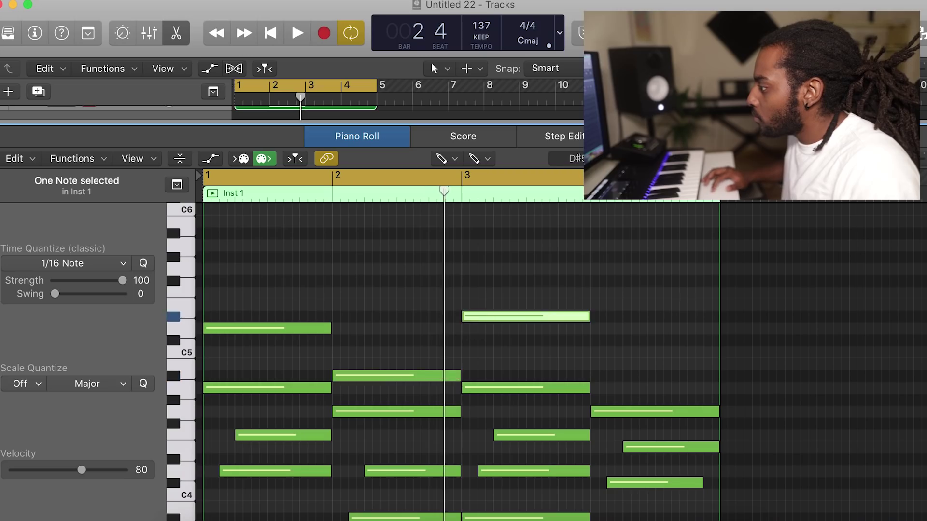
drag(475, 316, 476, 294)
click(594, 304)
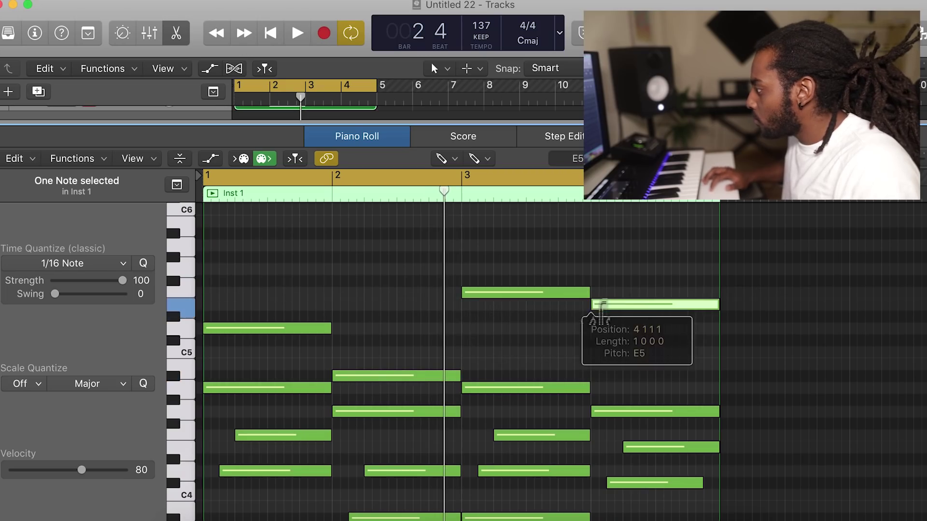
key(space)
Step: Shorten bar 4's E5 note to half a bar and add a half-bar C#5 note starting midway through beat 2
scroll(531, 362, right, 1)
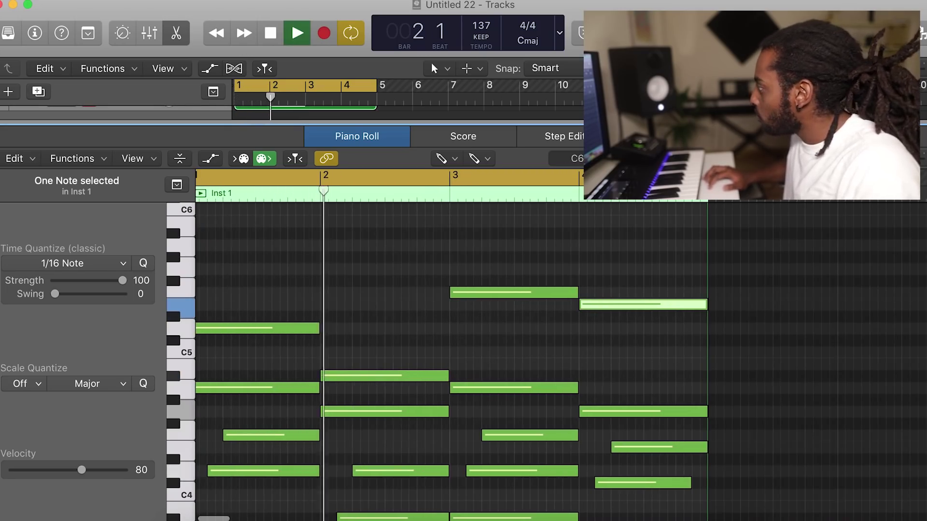
key(super+Right)
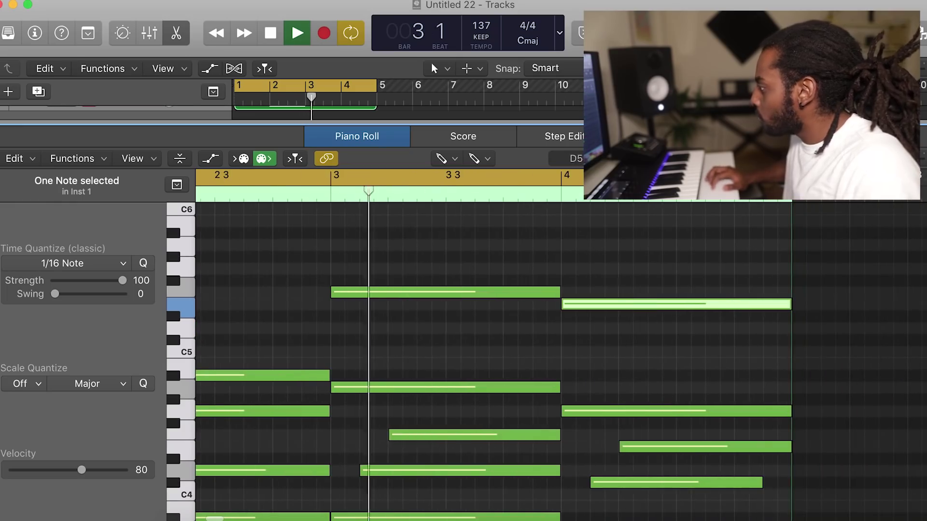
drag(792, 313, 675, 314)
click(650, 339)
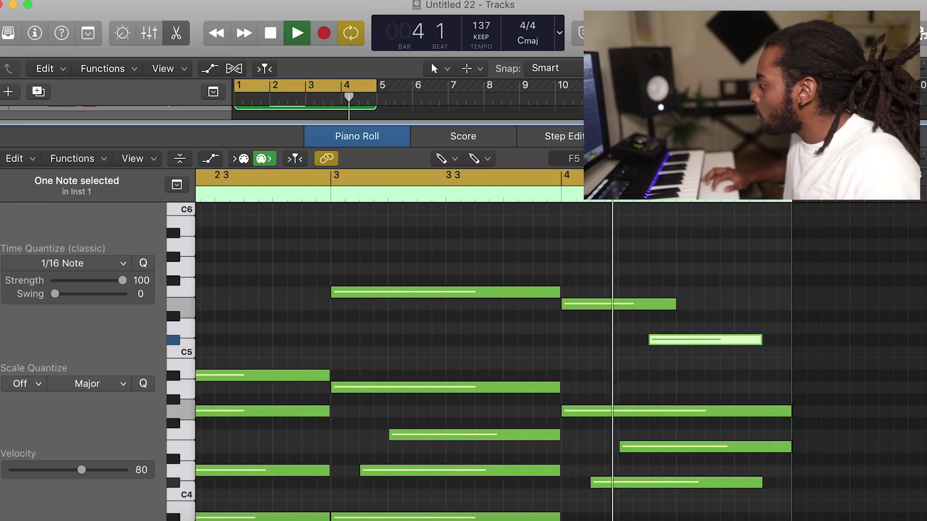
key(space)
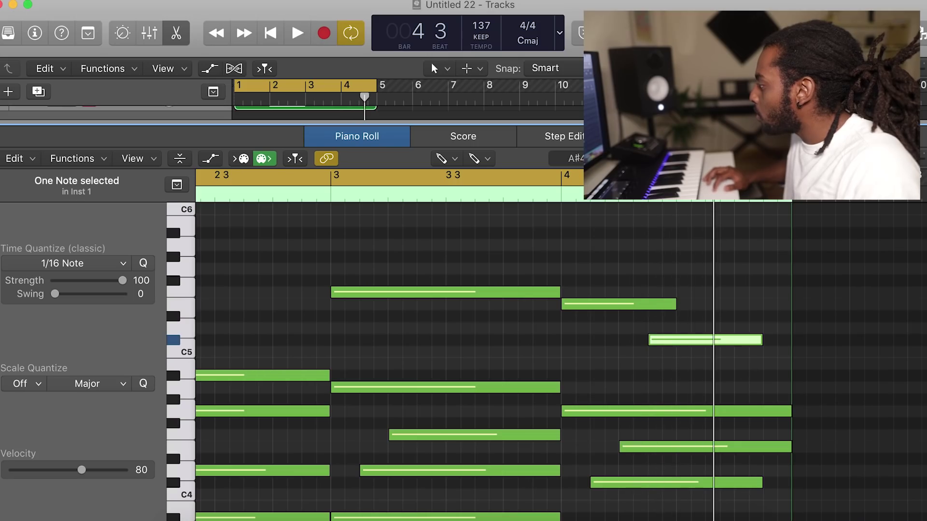
Step: Split the A4 note in bar 1 midway through beat 3 and play the loop
key(space)
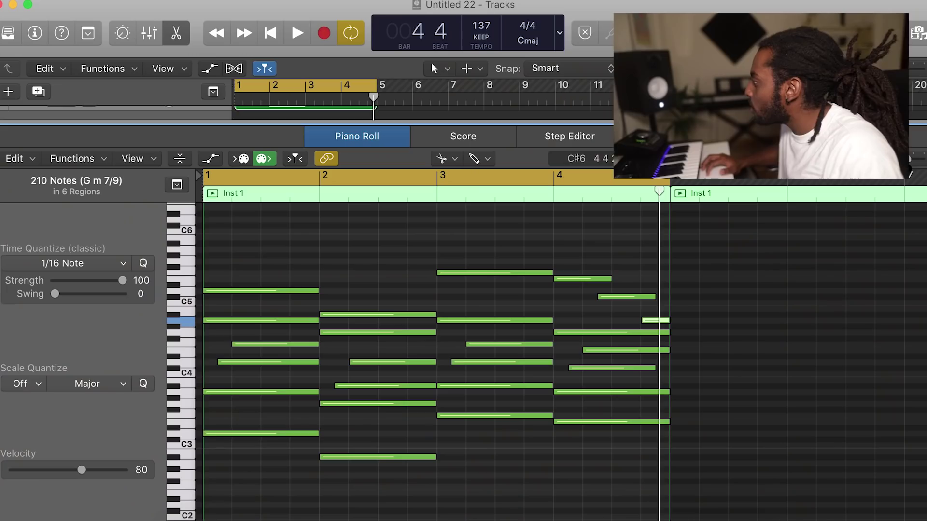
key(space)
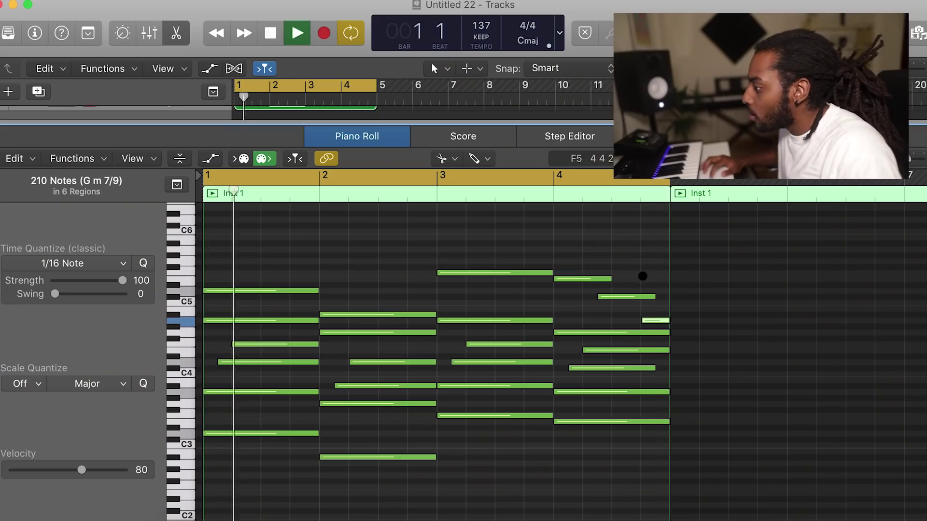
click(283, 321)
key(space)
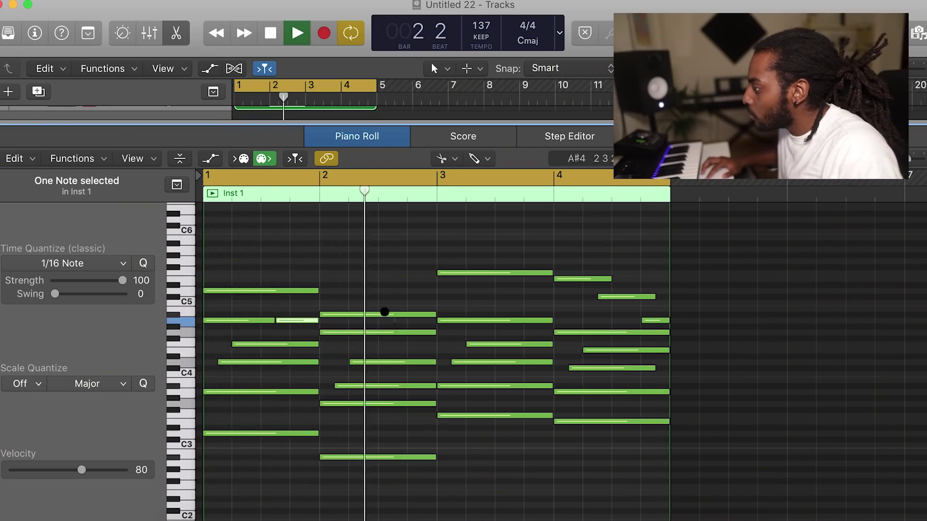
click(392, 314)
key(space)
key(space)
key(super+z)
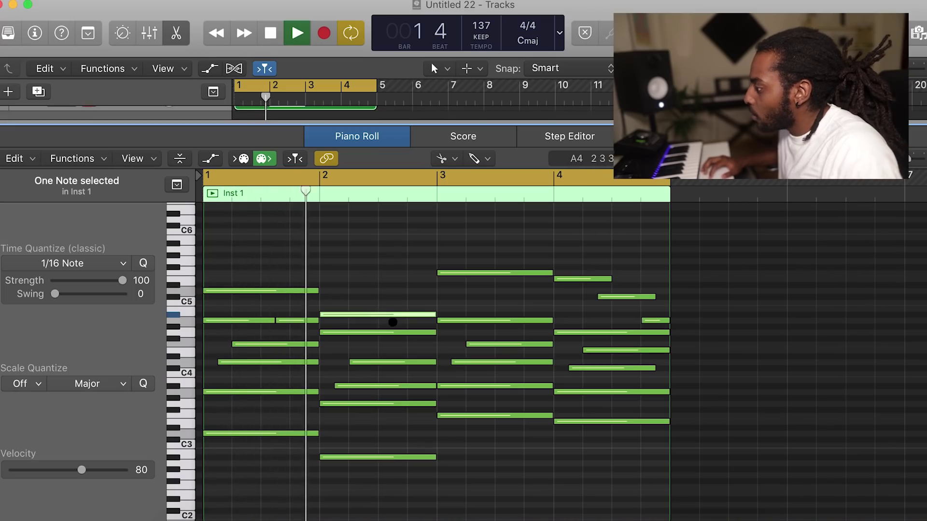
Step: Split the A#4 note in bar 2 shortly before beat 3 and play the loop
key(space)
click(370, 314)
key(space)
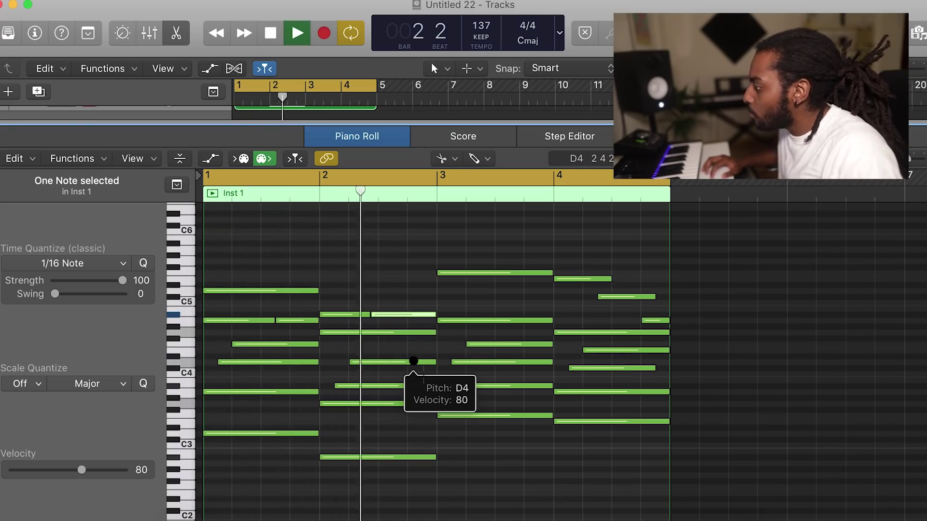
Step: Redo the bar 2 A#4 split midway through beat 2, split the D4 note at beat 4, and play the loop
key(space)
key(space)
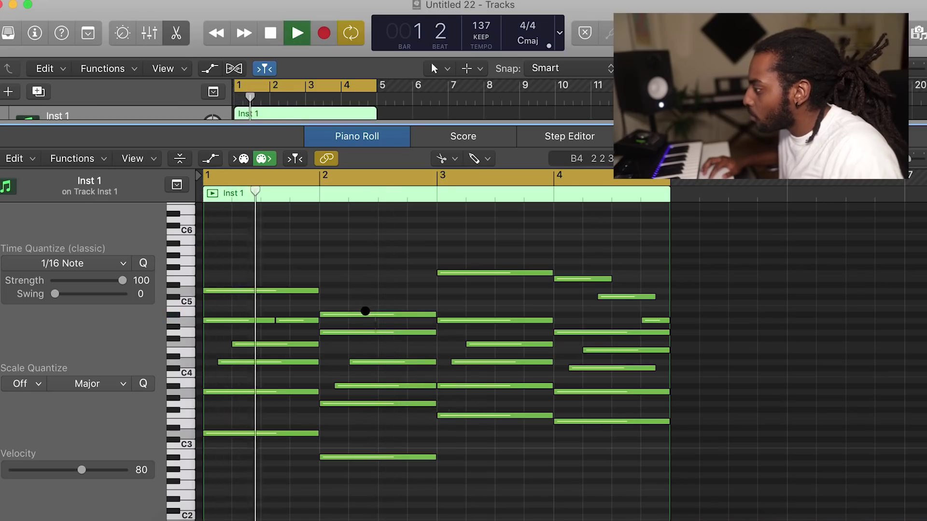
click(390, 340)
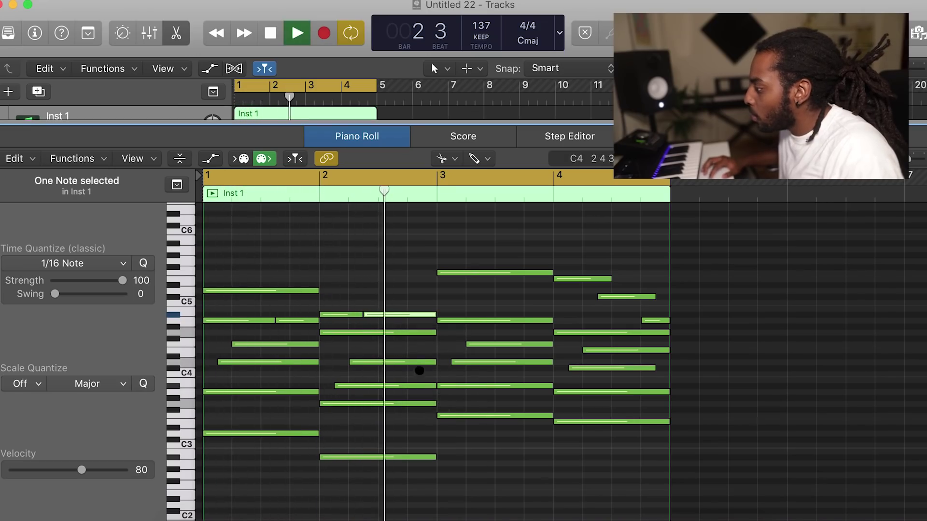
key(space)
key(space)
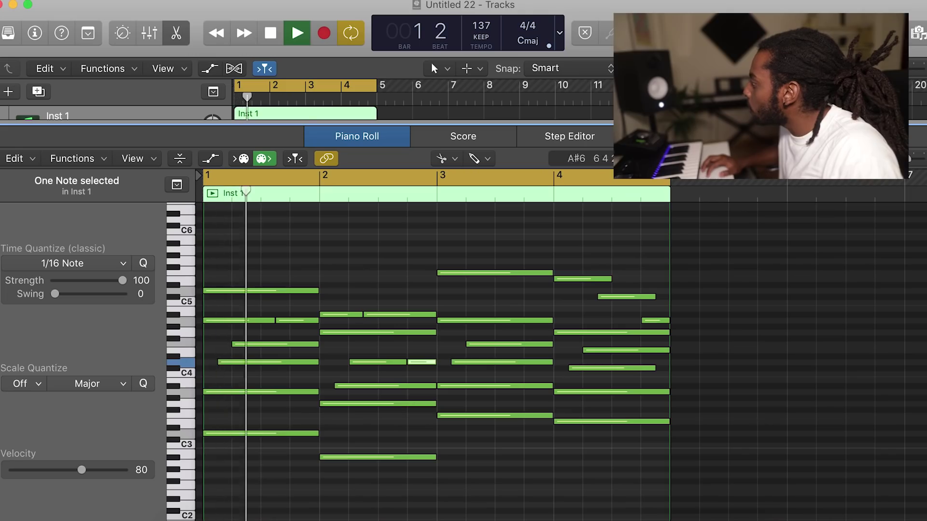
Step: Split bar 3's A#3, D4 and F4 notes and bar 4's C#4, E4 and G4 notes at staggered beat positions
drag(908, 158, 913, 156)
scroll(769, 345, right, 5)
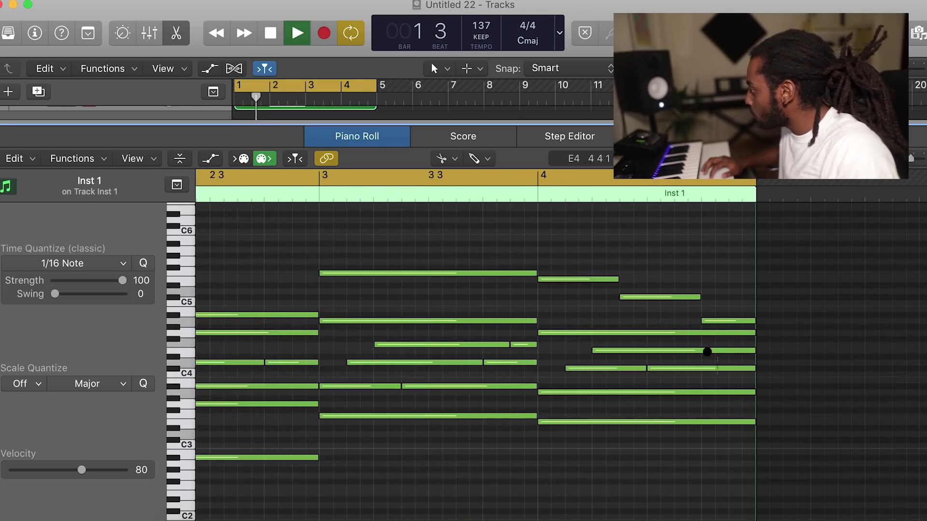
click(700, 352)
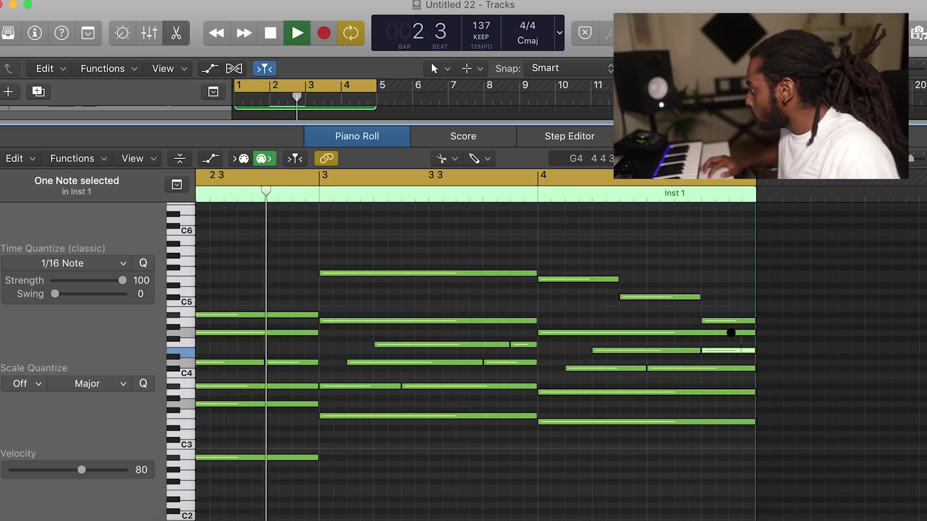
click(728, 332)
click(698, 472)
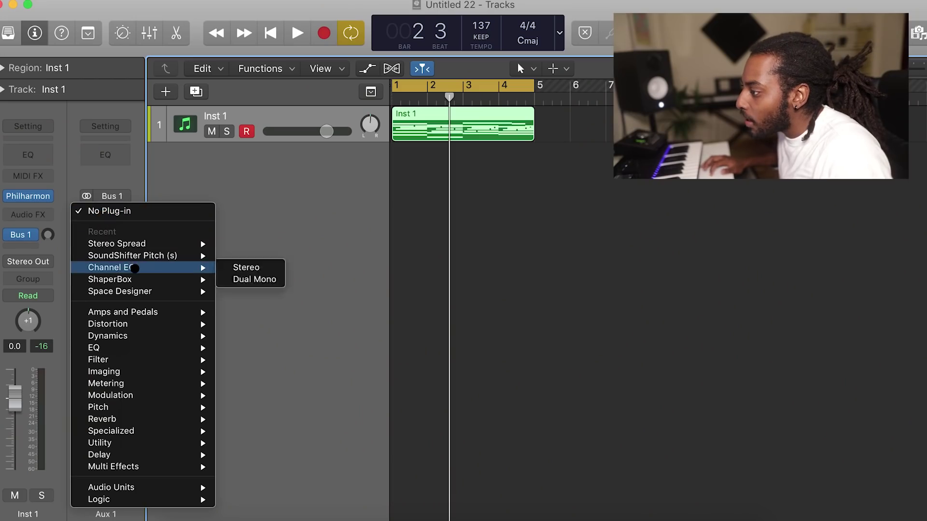
Step: Insert a stereo Space Designer reverb on Aux 1 and set Inst 1's Bus 1 send level to -13.0 dB
mouse_move(147, 290)
click(238, 291)
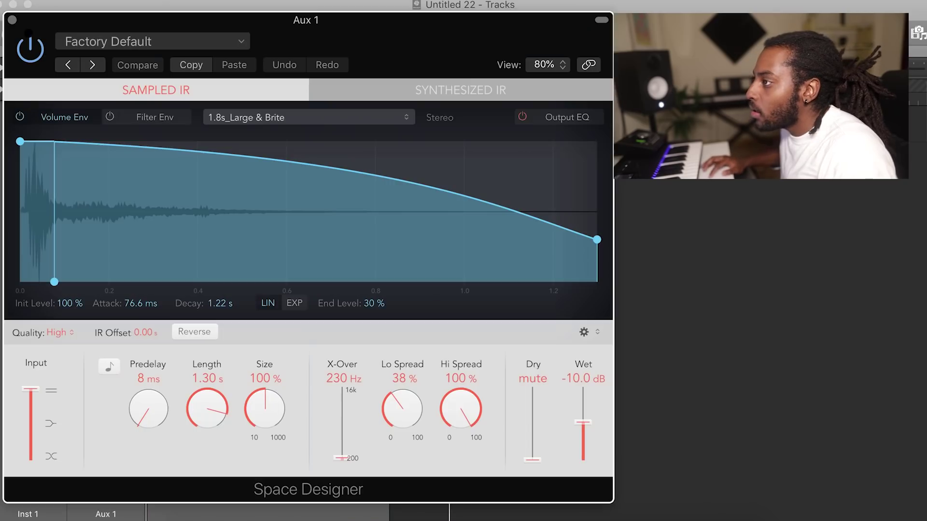
click(12, 20)
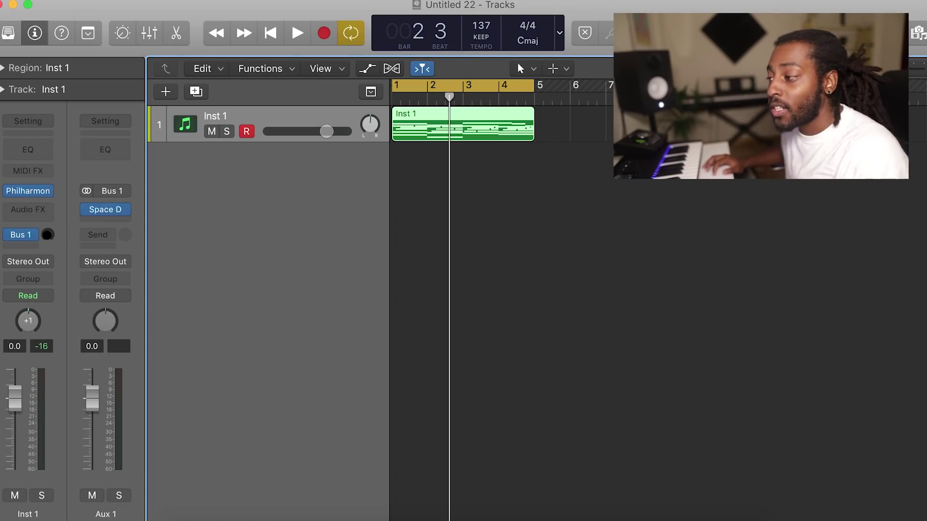
mouse_move(47, 235)
mouse_down()
mouse_move(39, 198)
mouse_move(47, 235)
mouse_up()
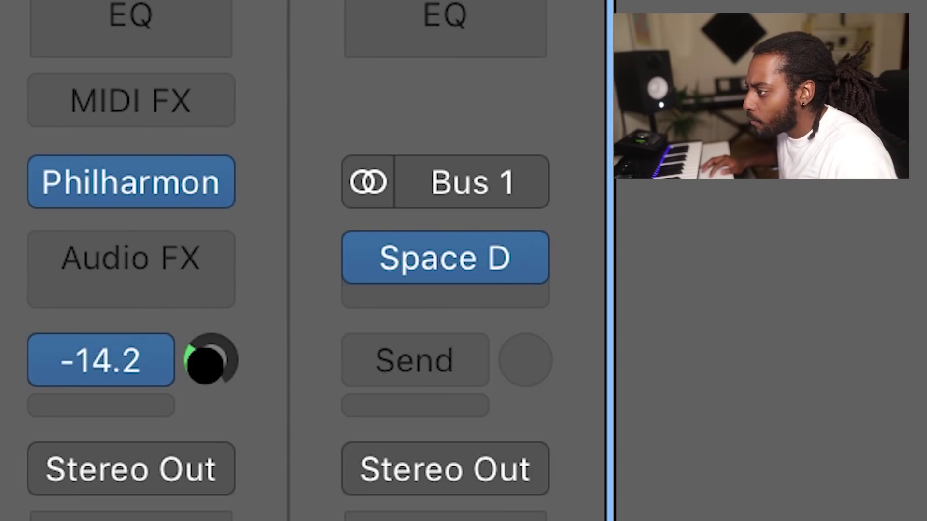
drag(205, 364, 205, 342)
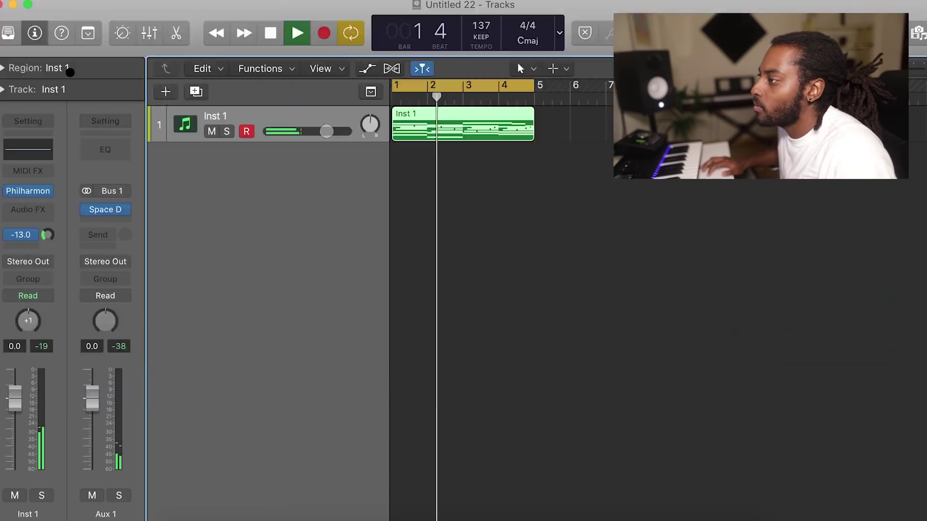
Step: Shape the Inst 1 Channel EQ with a low-end cut and a boost in the upper frequencies
click(93, 10)
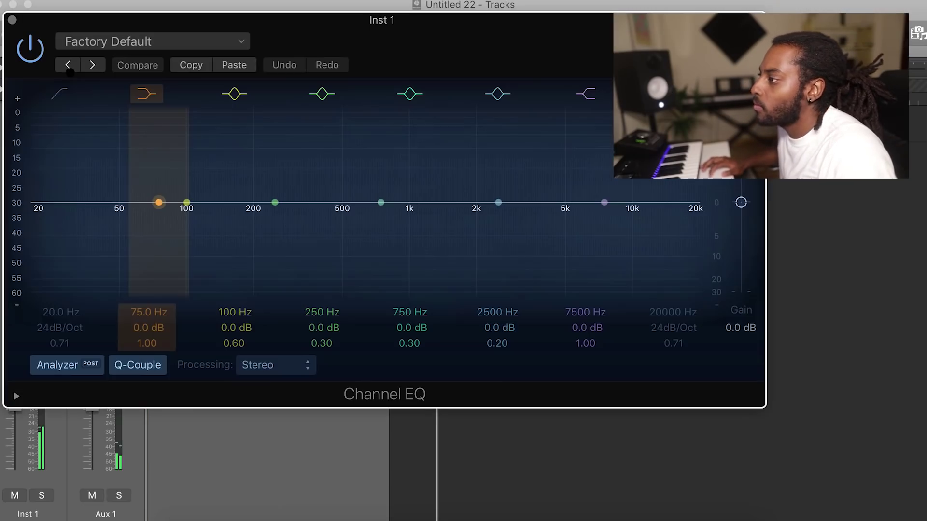
drag(53, 111, 219, 225)
drag(522, 178, 488, 188)
drag(491, 344, 491, 344)
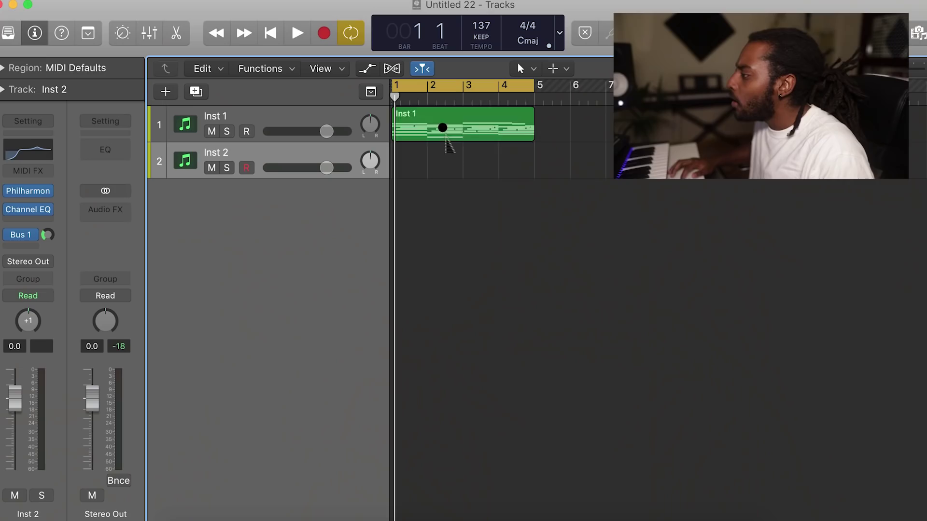
Step: Copy the four-bar Inst 1 region onto the Inst 2 track and remove the Channel EQ from Inst 2
drag(441, 126, 442, 159)
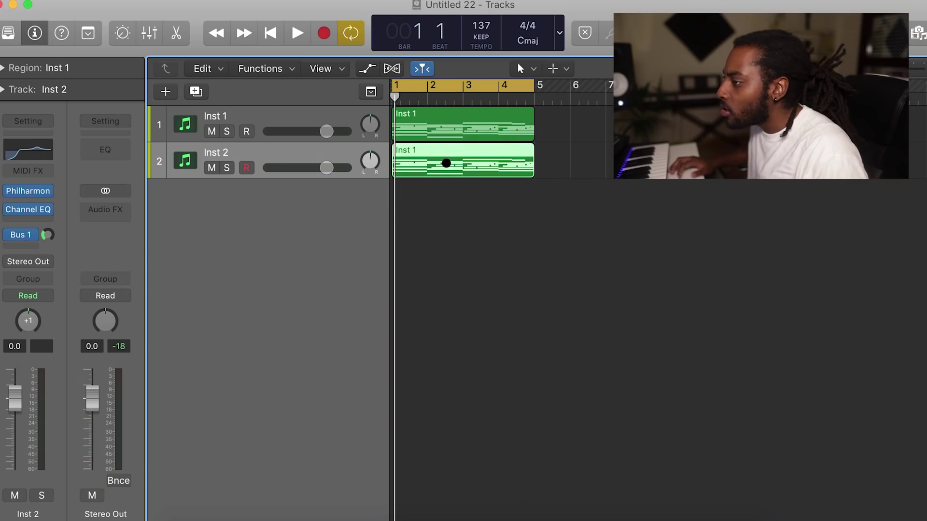
click(45, 209)
click(28, 200)
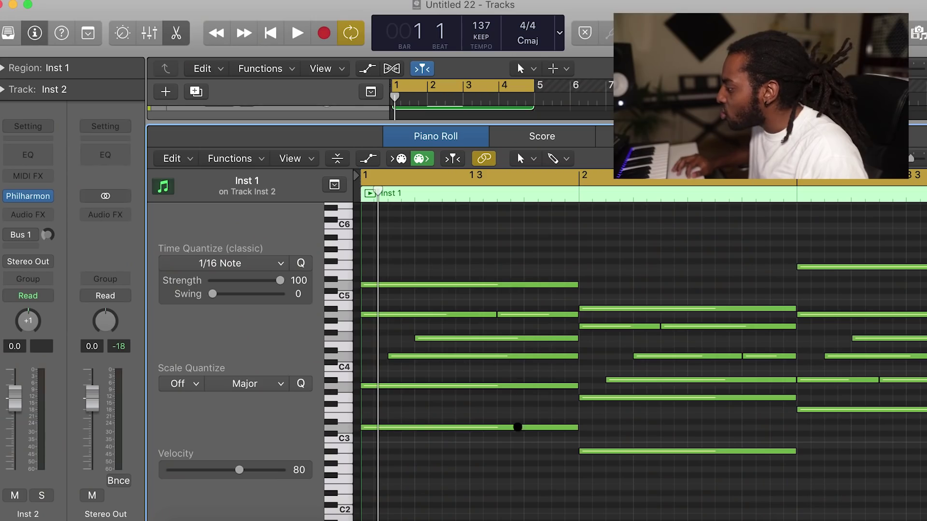
Step: Rejoin the split notes in the Inst 2 region and extend the staggered ones into full-bar chord notes
drag(525, 455, 452, 301)
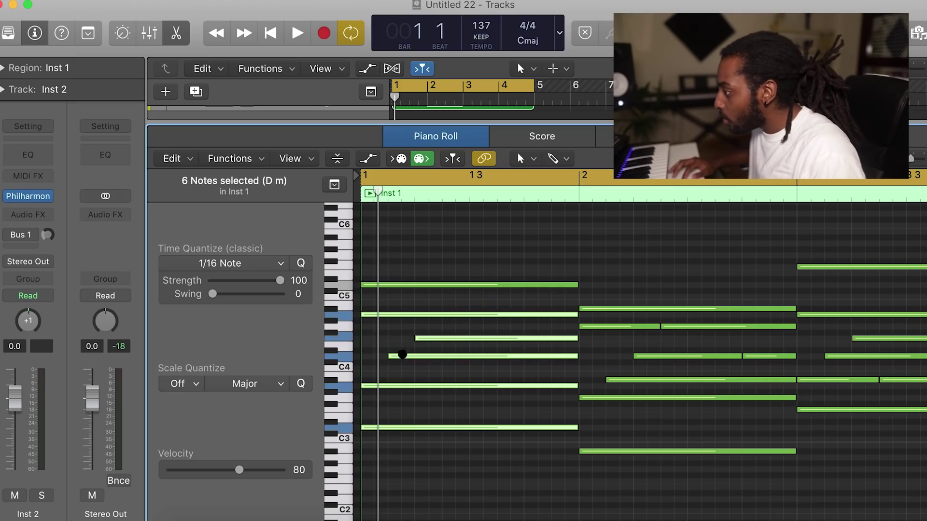
click(393, 362)
drag(389, 355, 361, 356)
drag(418, 338, 364, 338)
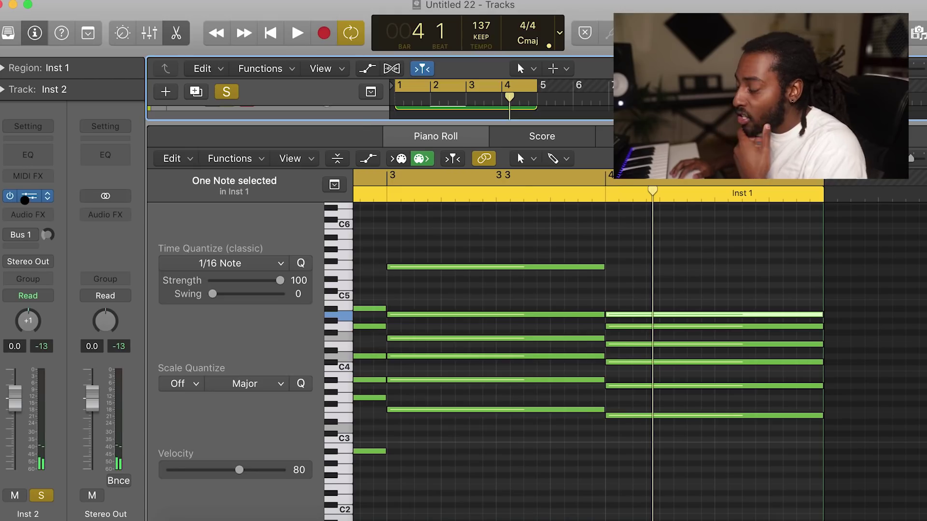
Step: Load the Philharmonik Grand Eco piano in Inst 2's Philharmonik instrument in place of the classical guitar
click(25, 200)
click(41, 229)
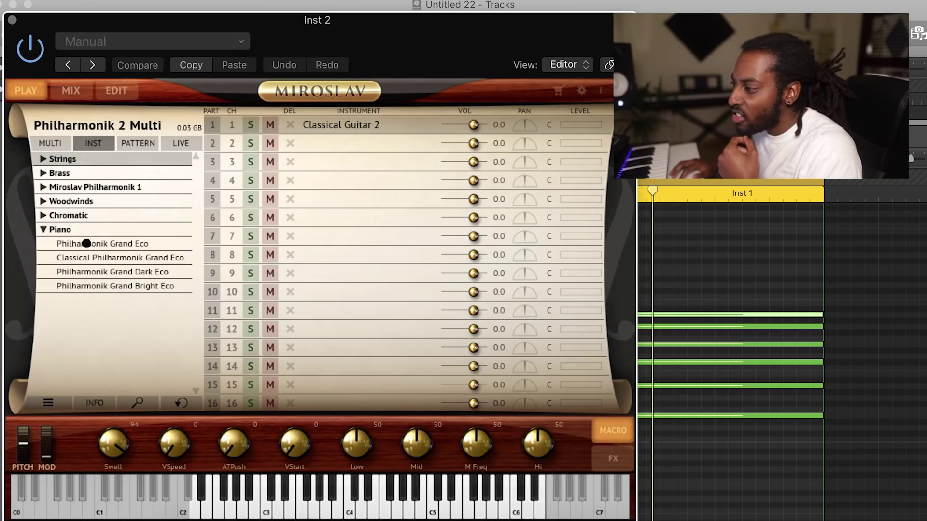
double_click(113, 244)
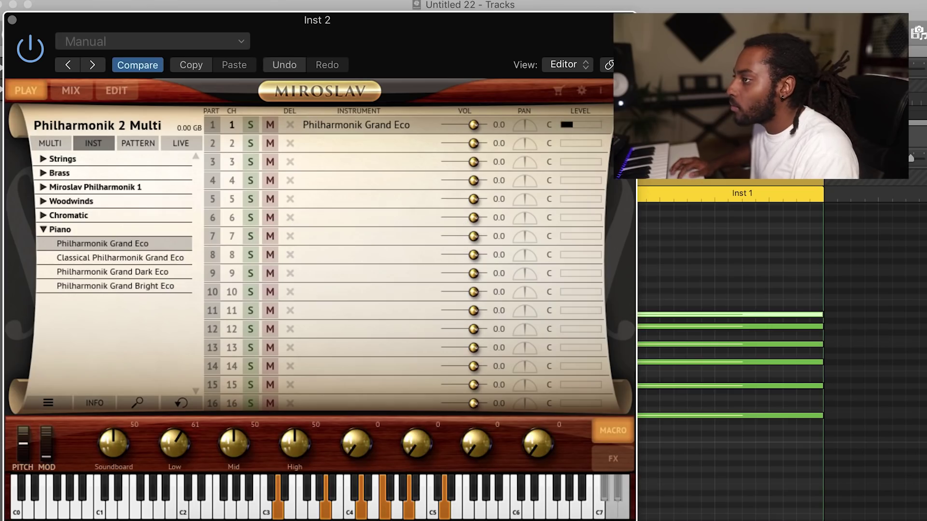
key(v)
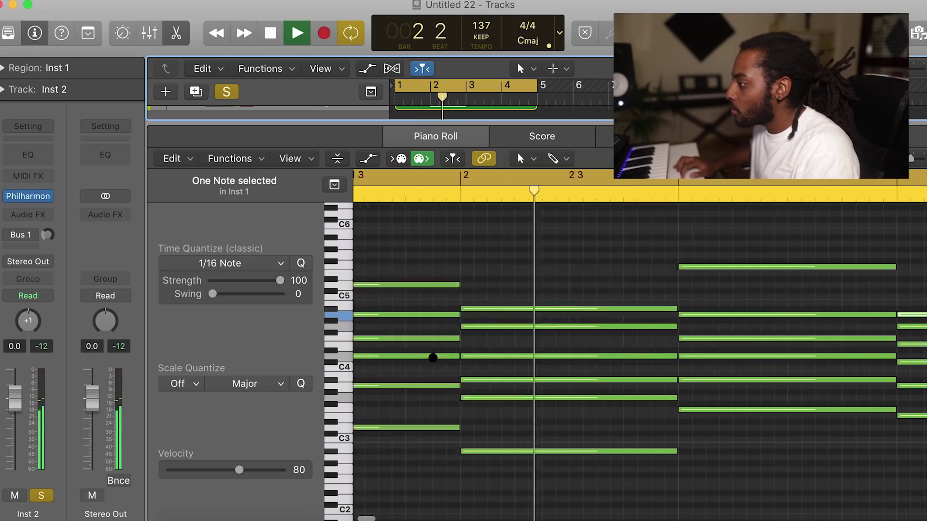
Step: Transpose all notes in the Inst 2 region up one octave
key(super+a)
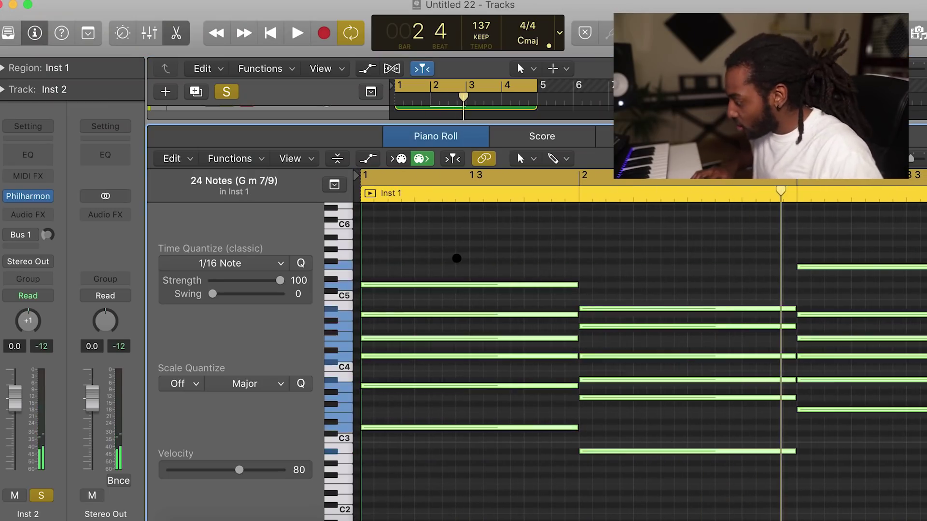
key(alt+shift+Up)
key(Return)
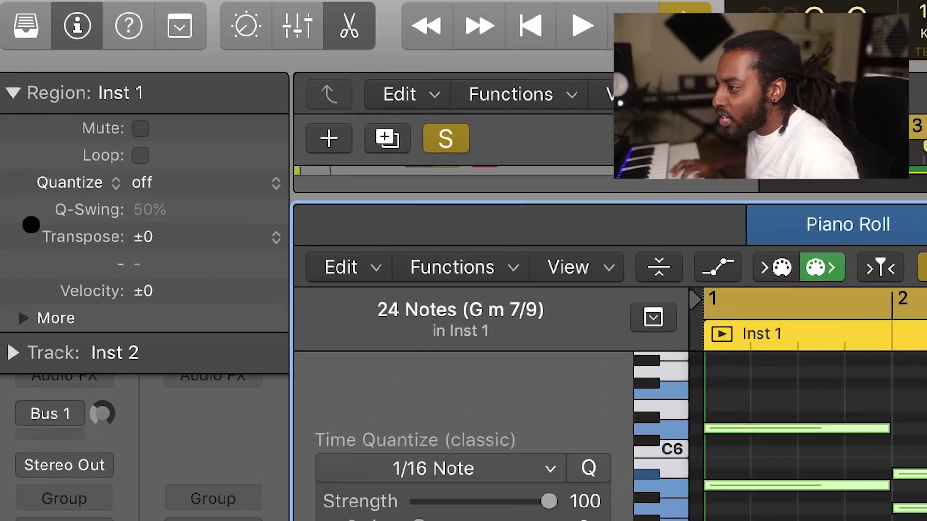
Step: Set the Inst 2 region's Quantize to 1/16 Note and its Q-Flam to +1/192
click(166, 170)
click(165, 309)
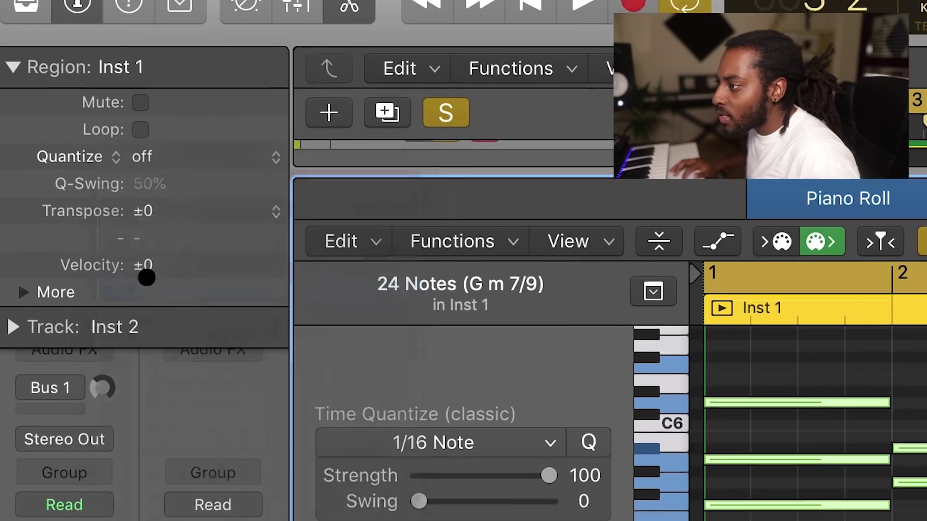
click(27, 202)
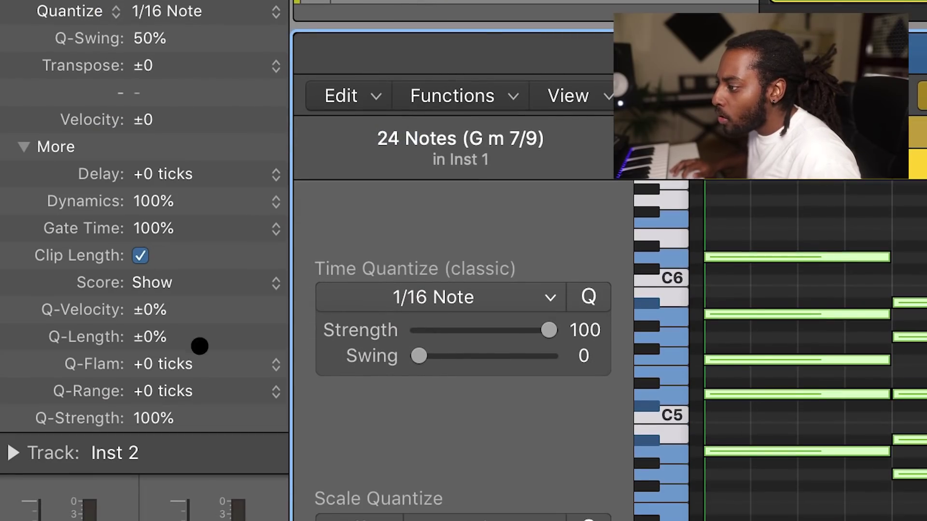
click(275, 360)
click(248, 335)
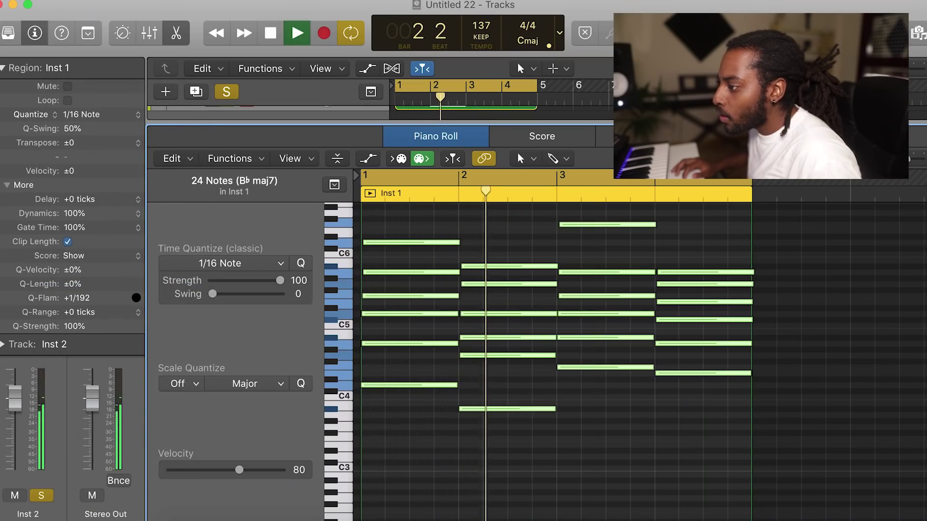
Step: Set the region's Q-Flam to +1/96 and play the chords
key(space)
click(135, 298)
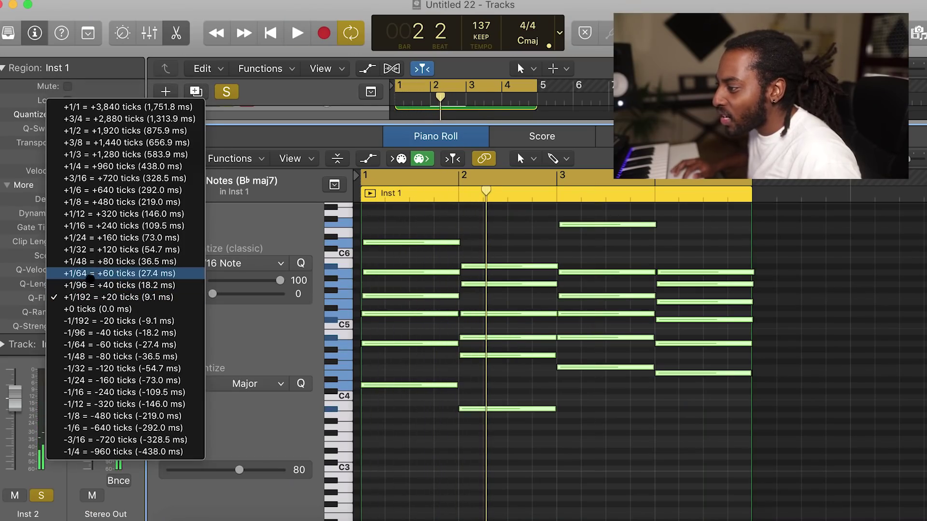
click(91, 285)
key(space)
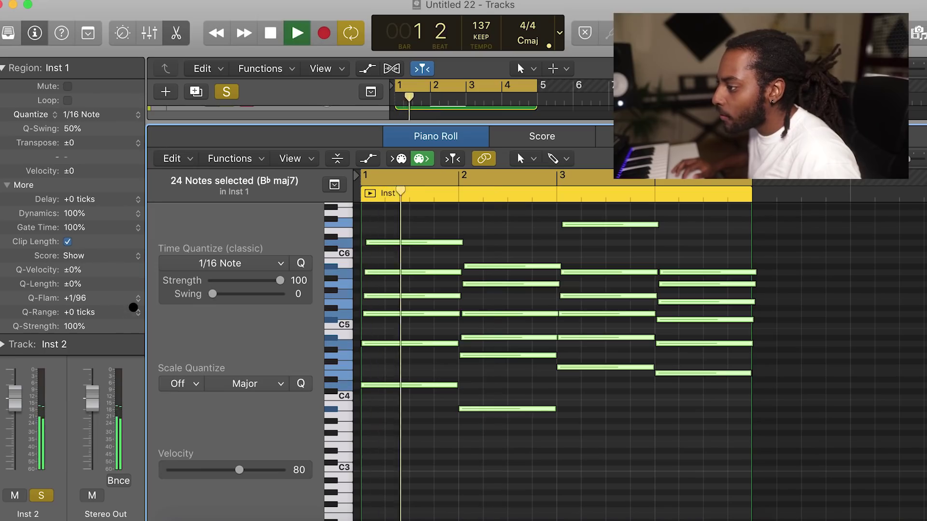
Step: Set the region's Q-Flam to +1/64 and listen to the strummed chords
key(space)
click(134, 298)
click(119, 286)
key(space)
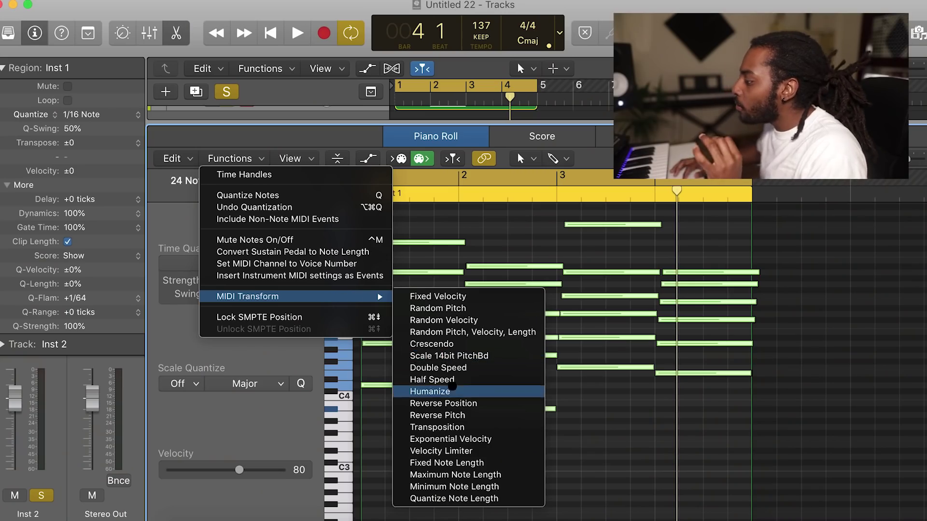
Step: Apply the Humanize MIDI transform with random ranges of 10 to all the chord notes and play the result
click(452, 391)
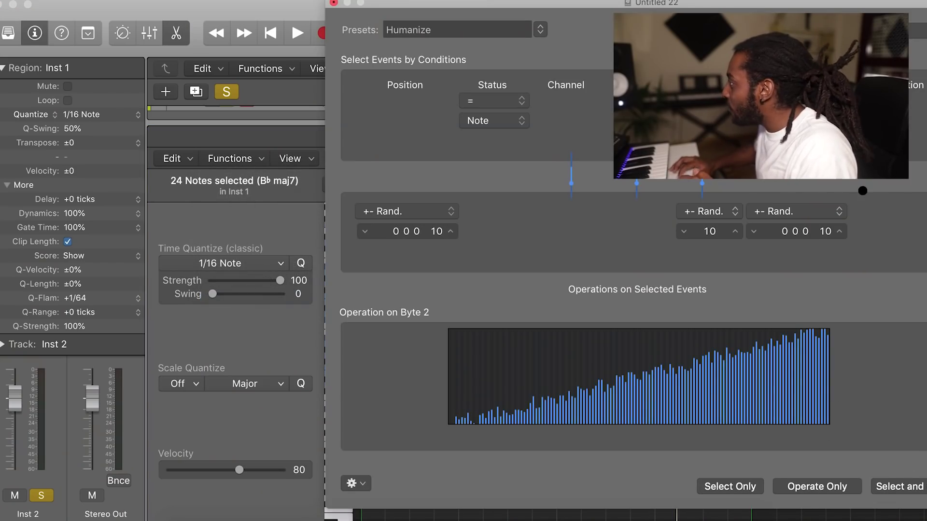
drag(810, 9, 706, 2)
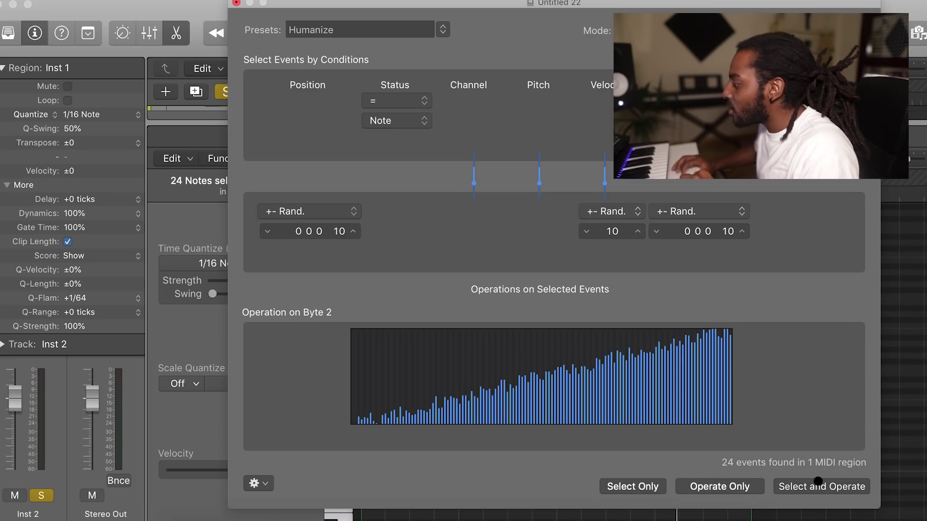
click(235, 3)
key(space)
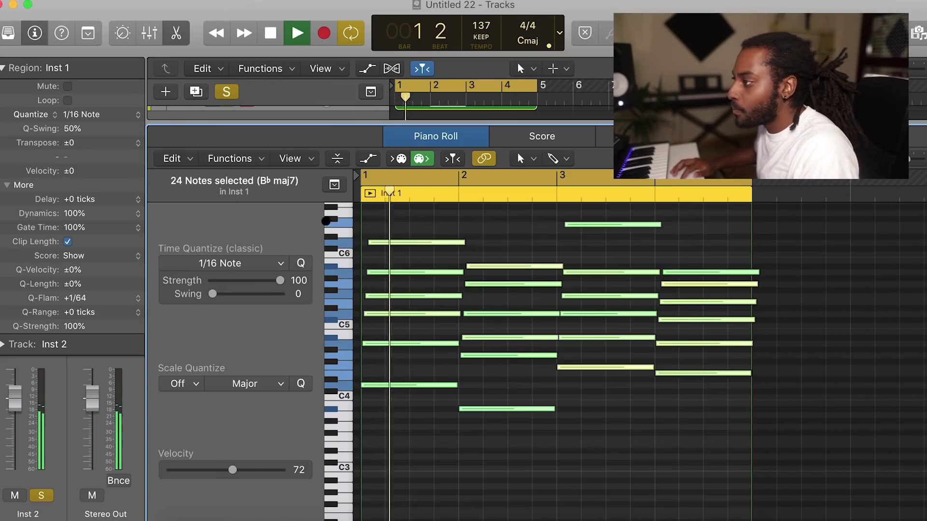
click(523, 374)
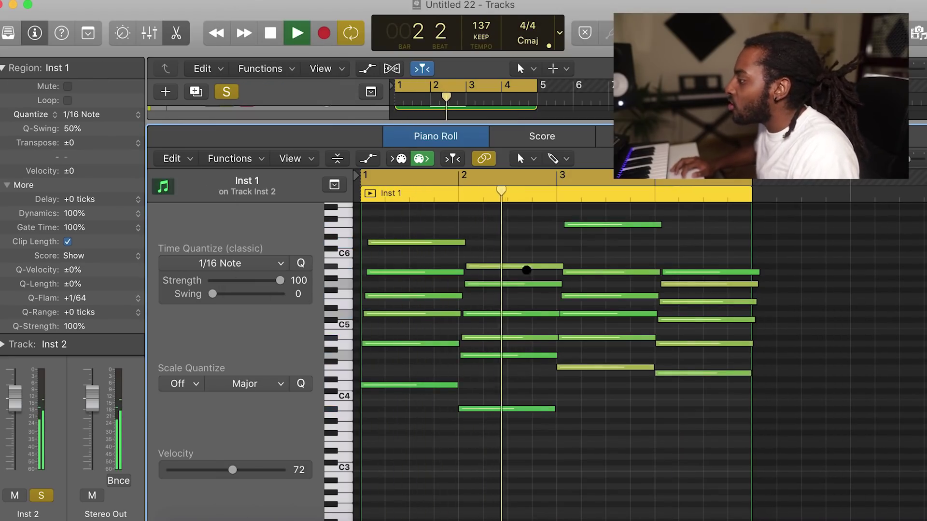
key(space)
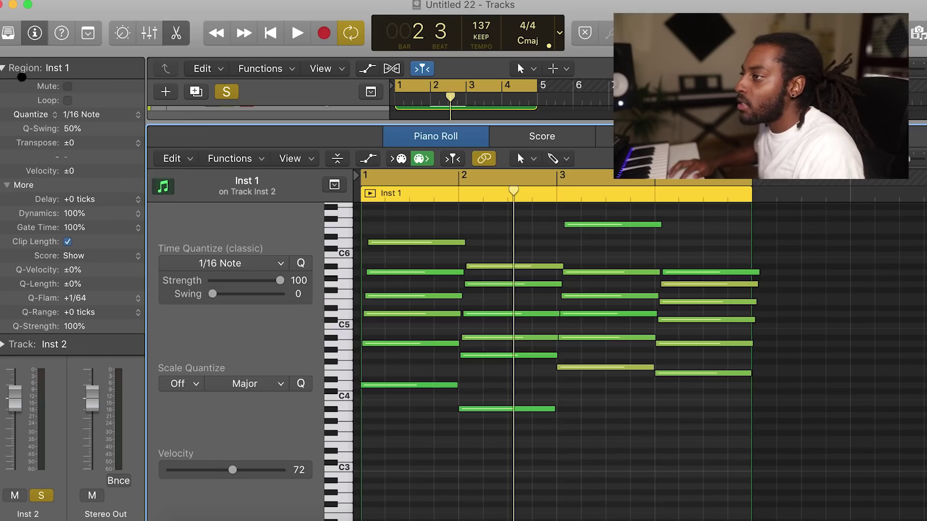
Step: Turn off soloing and blend Inst 2 with Inst 1 by lowering its volume to -9.6 dB and raising its Bus 1 send
key(p)
click(226, 91)
key(space)
drag(326, 167, 307, 167)
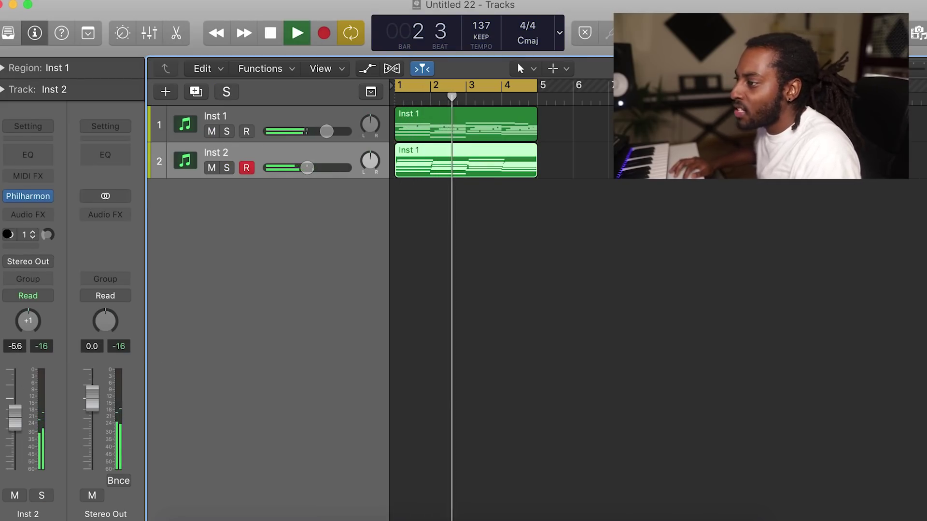
drag(47, 235, 45, 208)
drag(16, 416, 16, 427)
Step: Add a Channel EQ to Inst 2, boosting 2500 Hz by 3.0 dB and rolling off the low end
click(37, 148)
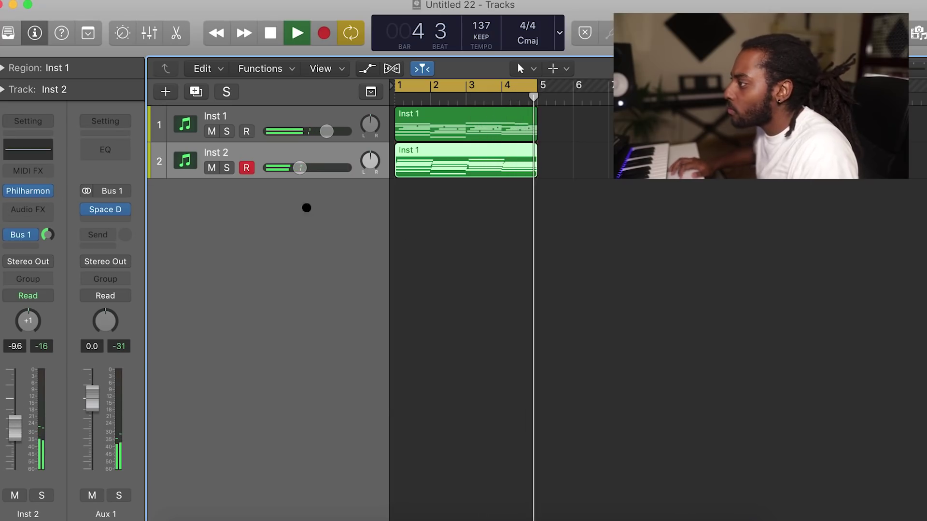
drag(493, 216, 494, 207)
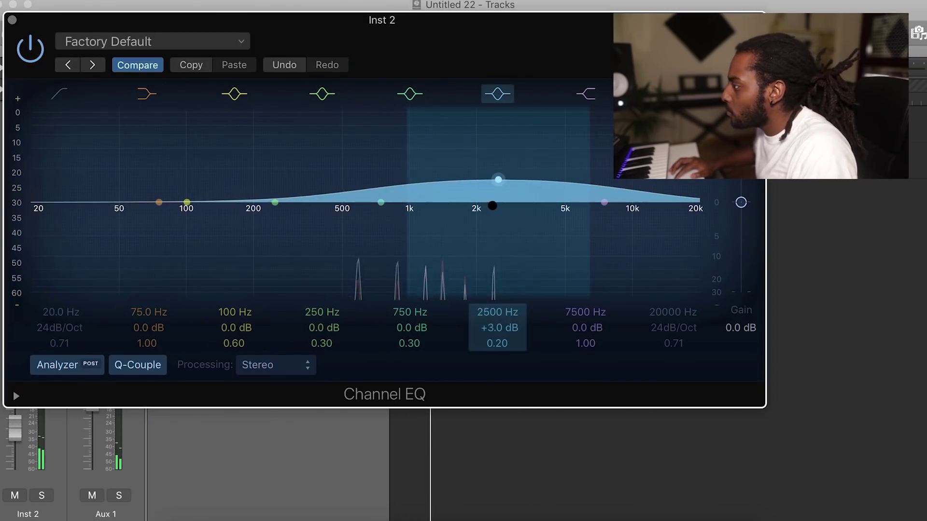
drag(55, 138, 289, 222)
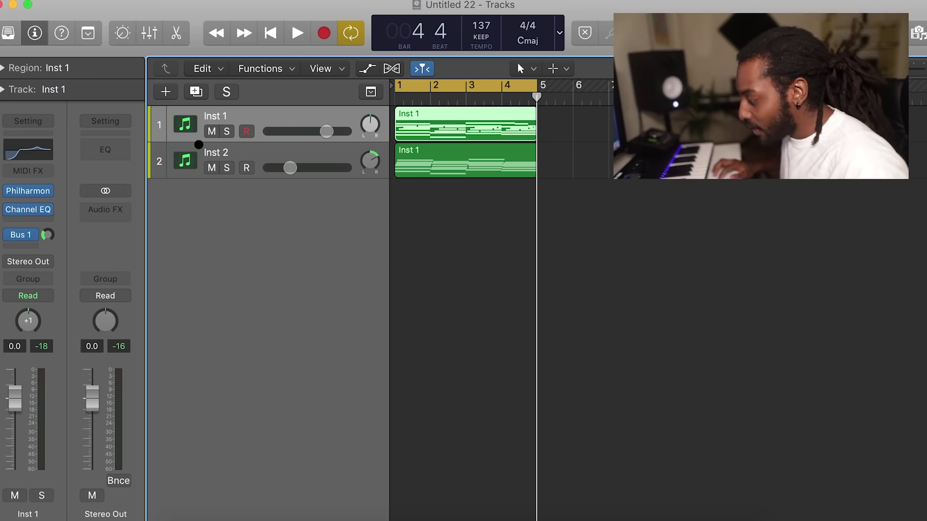
Step: Duplicate the Inst 1 track's setup as a new track and create an empty four-bar MIDI region on it
key(super+d)
right_click(404, 149)
click(424, 152)
drag(427, 168, 536, 167)
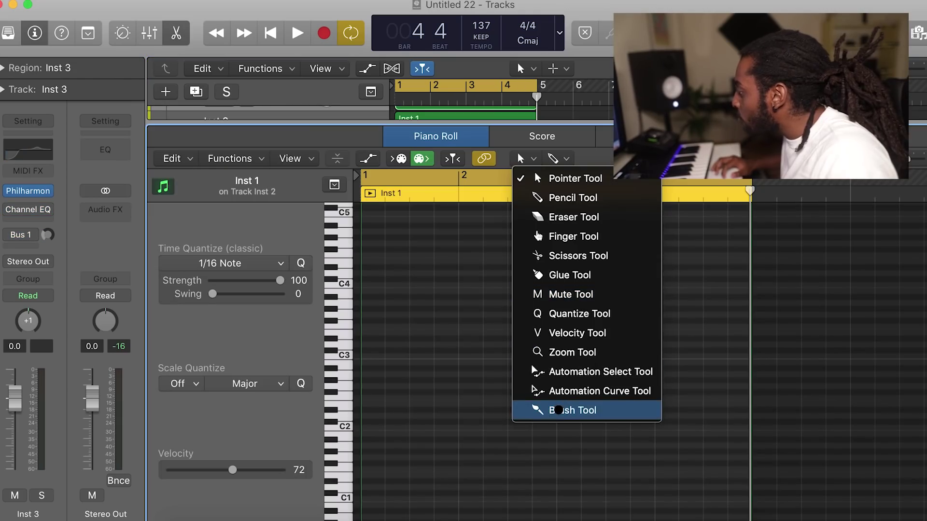
Step: Choose the Brush Tool and set time quantize to 1/8 Triplet for the empty Inst 3 region
click(558, 410)
click(219, 263)
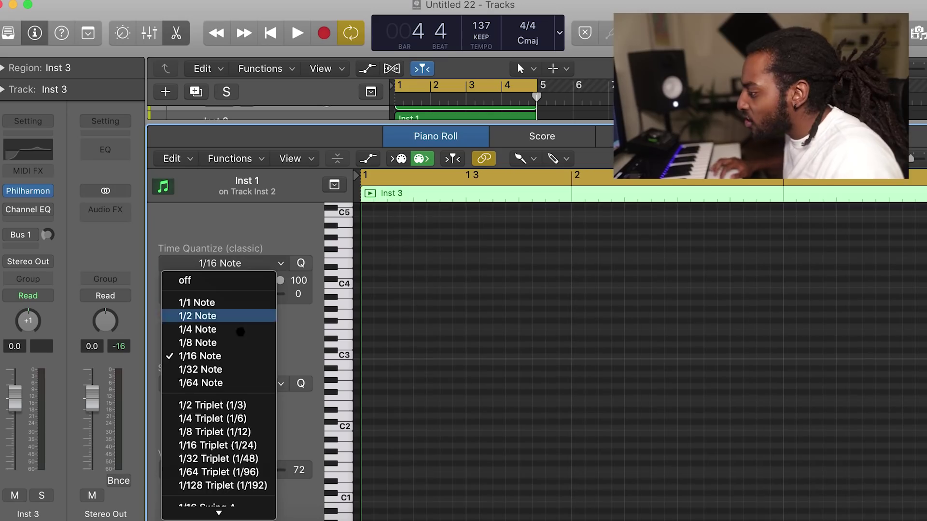
click(228, 432)
key(space)
key(space)
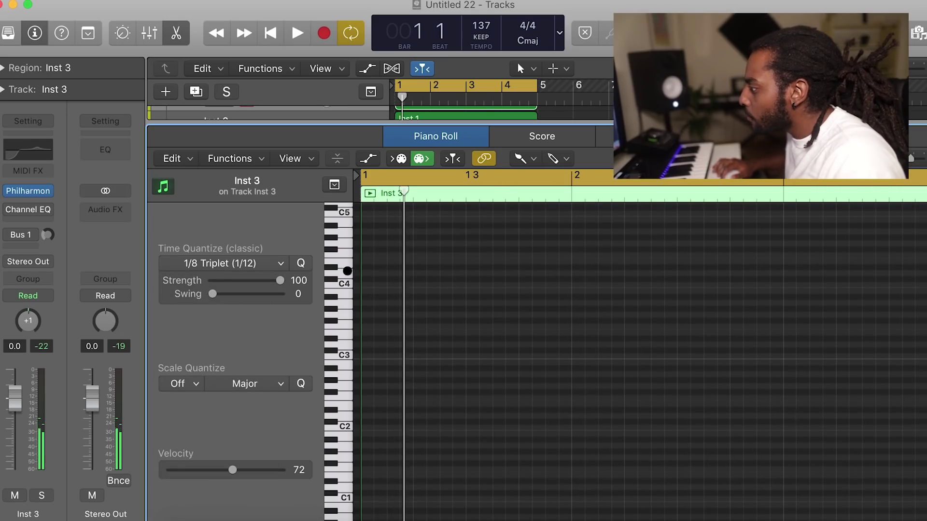
Step: Paint a six-note triplet motif from beat 2 of bar 1 in Inst 3 and repeat it in bars 2 to 4
scroll(625, 362, up, 1)
key(space)
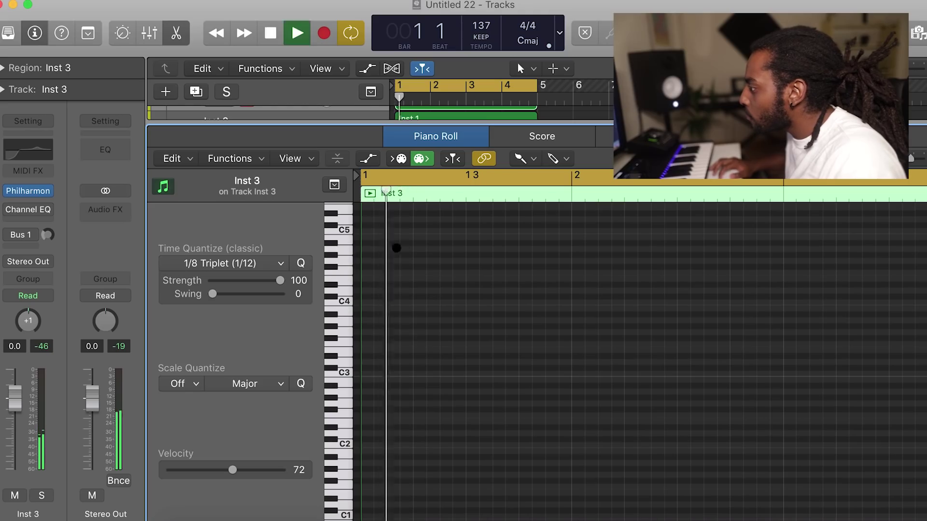
drag(416, 249, 462, 249)
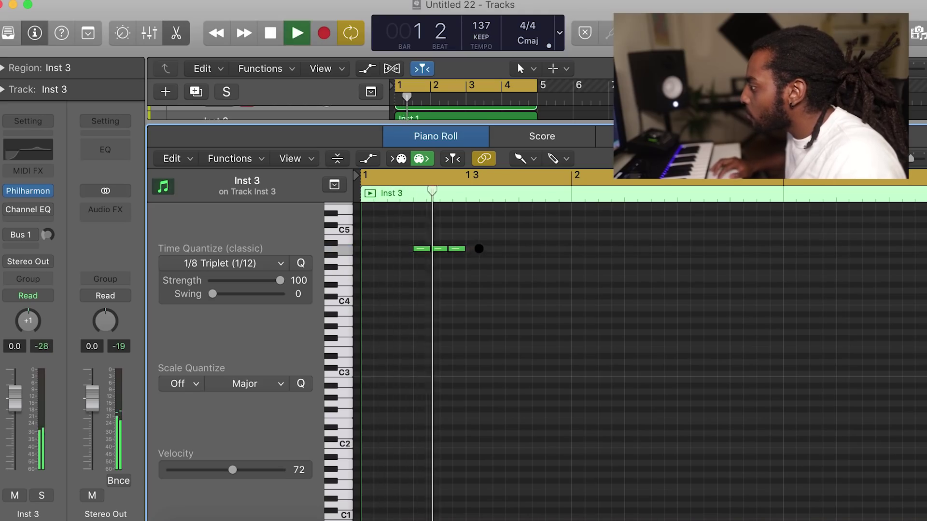
click(469, 243)
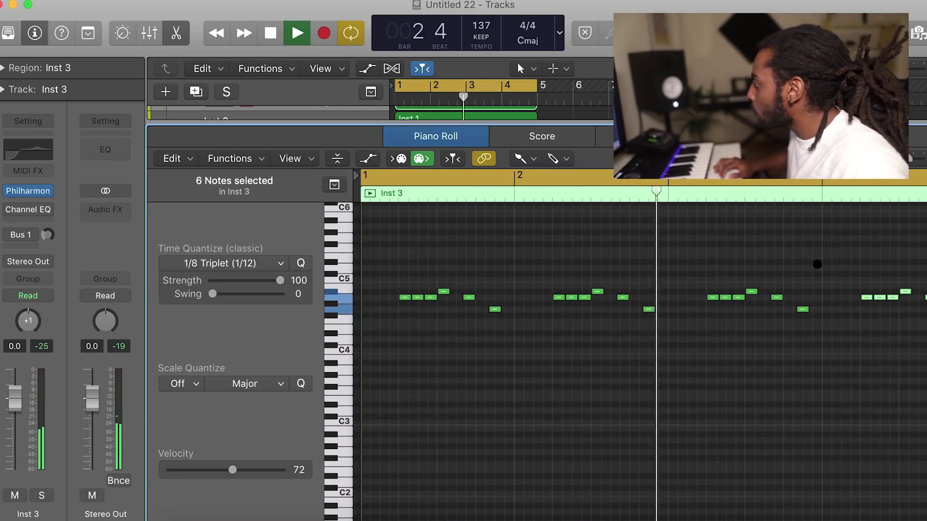
key(super+Left)
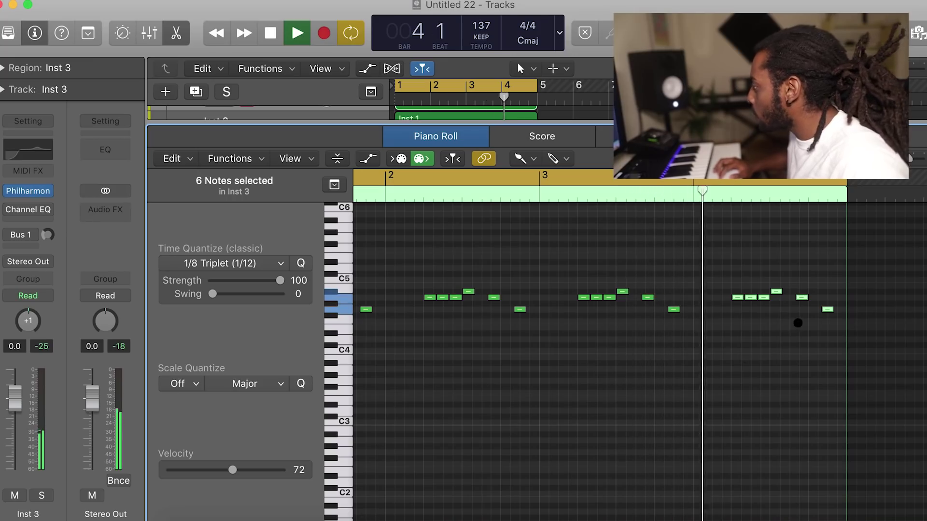
Step: Replace the motif's notes in bar 4 with a lower-pitched version of the same six-note rhythm
key(space)
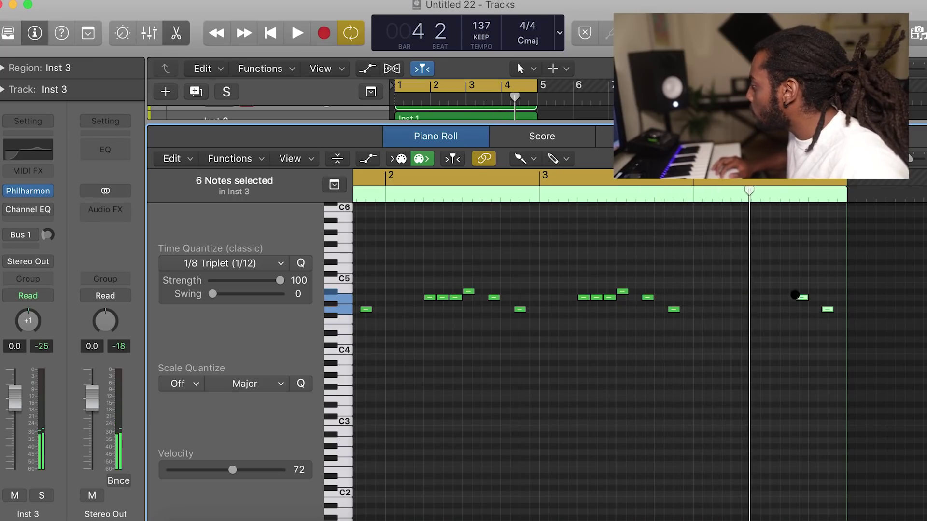
drag(734, 326, 772, 324)
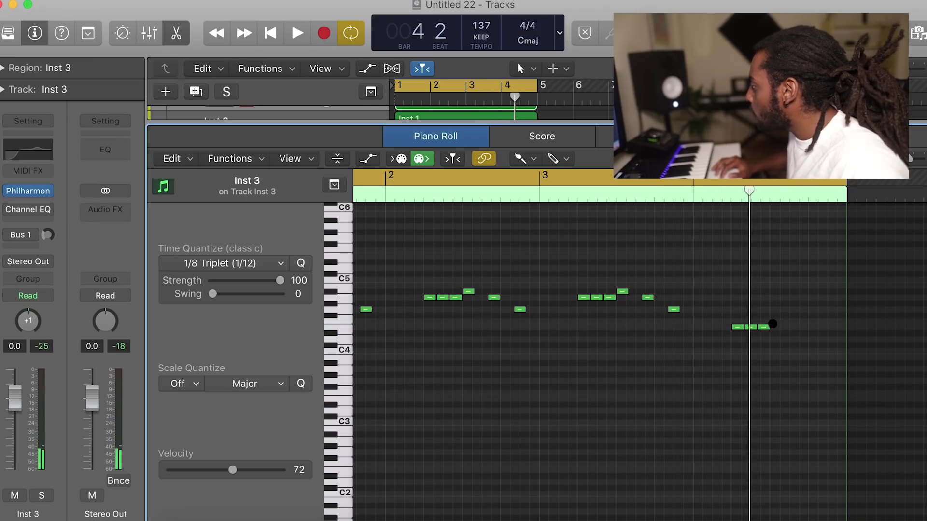
click(775, 321)
click(797, 328)
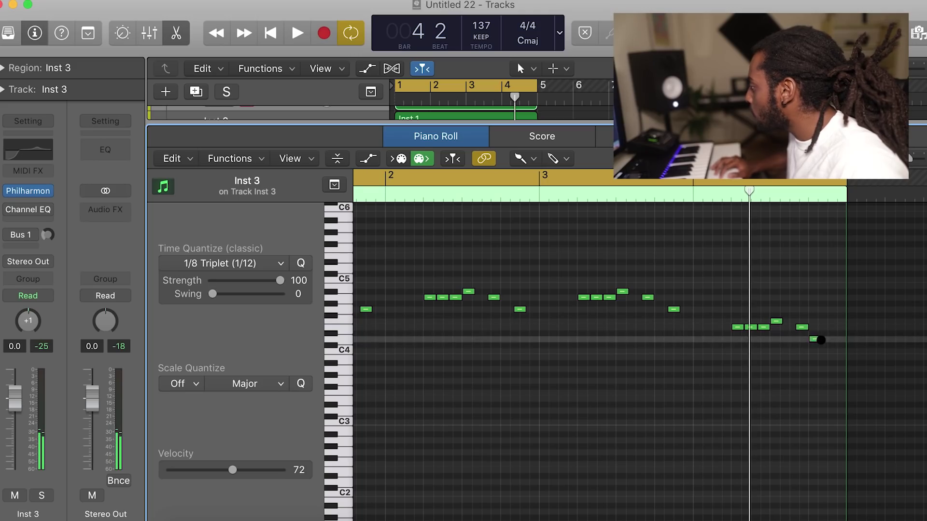
click(816, 340)
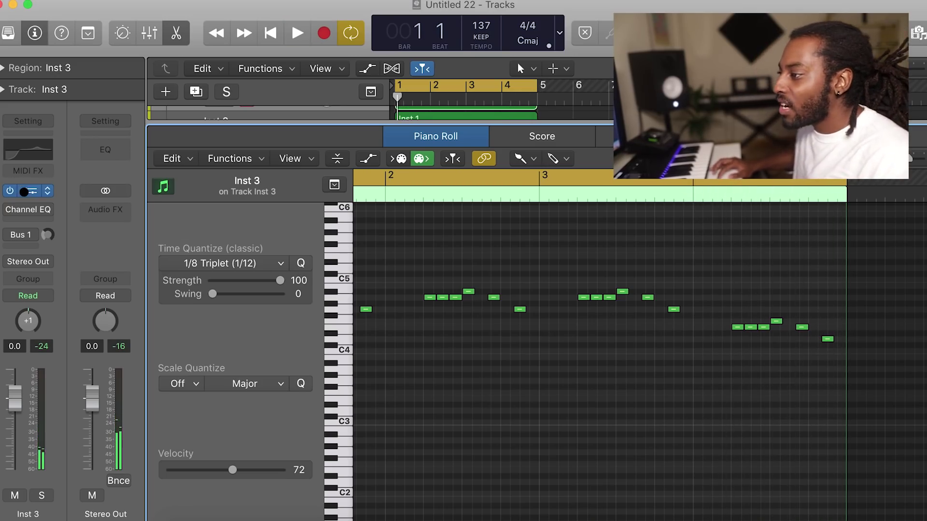
Step: Load Classical Guitar 1 from the Miroslav Philharmonik 1 classical guitars as the Inst 3 sound
key(v)
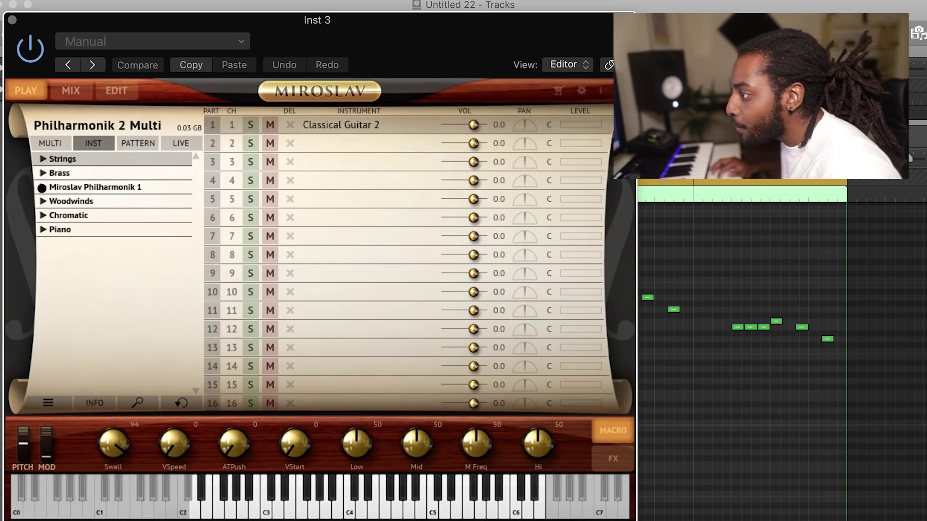
click(42, 188)
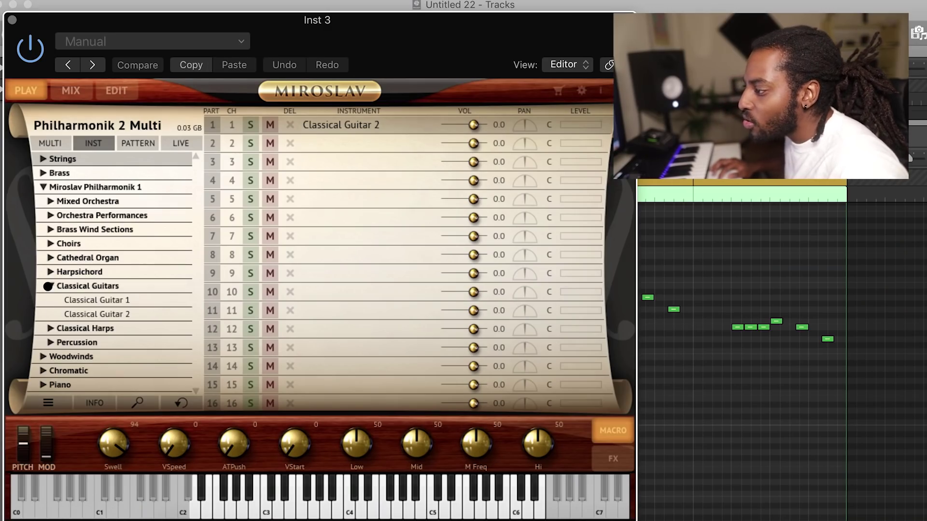
double_click(80, 298)
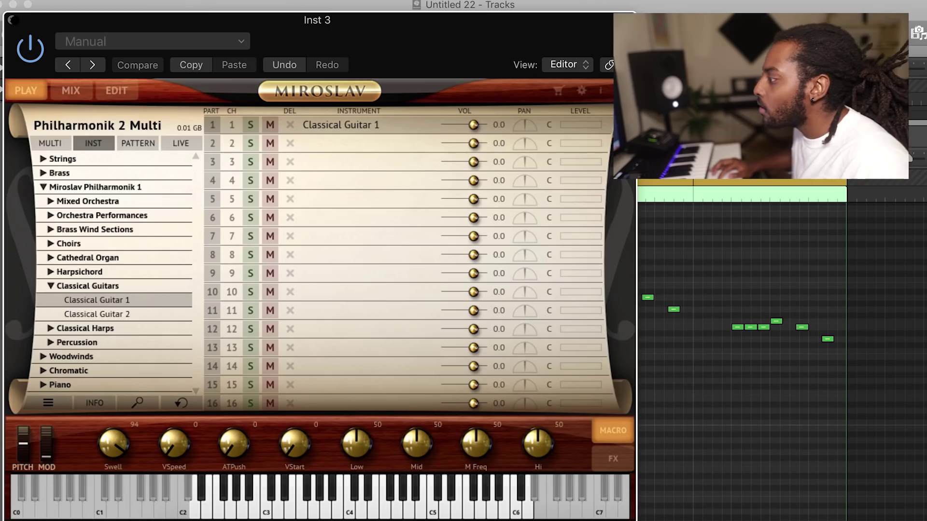
click(12, 19)
Step: Raise Inst 3's Bus 1 send to about -7.4 dB and lower its volume to about -6.0 dB
click(11, 234)
drag(44, 232, 44, 225)
drag(14, 425, 15, 444)
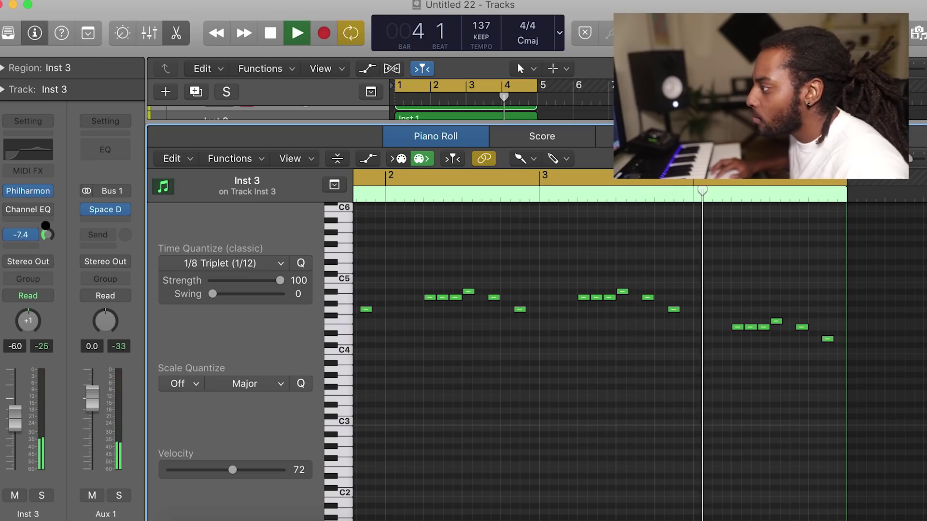
Step: Pan Inst 3 to the left and Inst 4 slightly to the right, and play the loop
click(176, 44)
drag(369, 161, 350, 181)
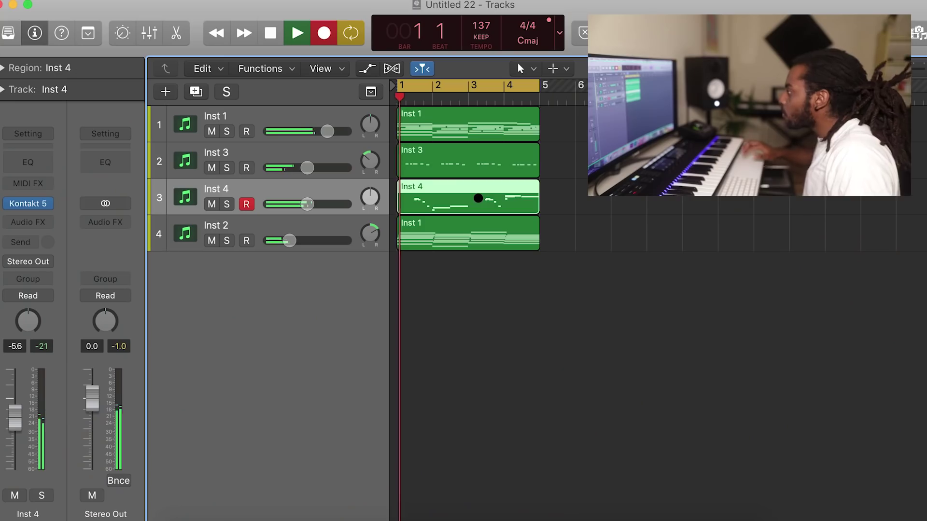
drag(370, 198, 373, 203)
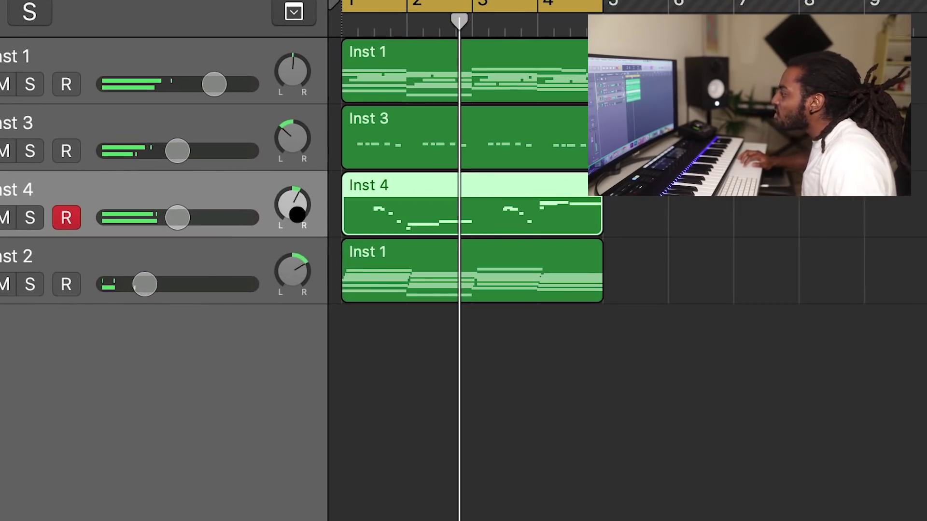
drag(296, 214, 295, 218)
key(space)
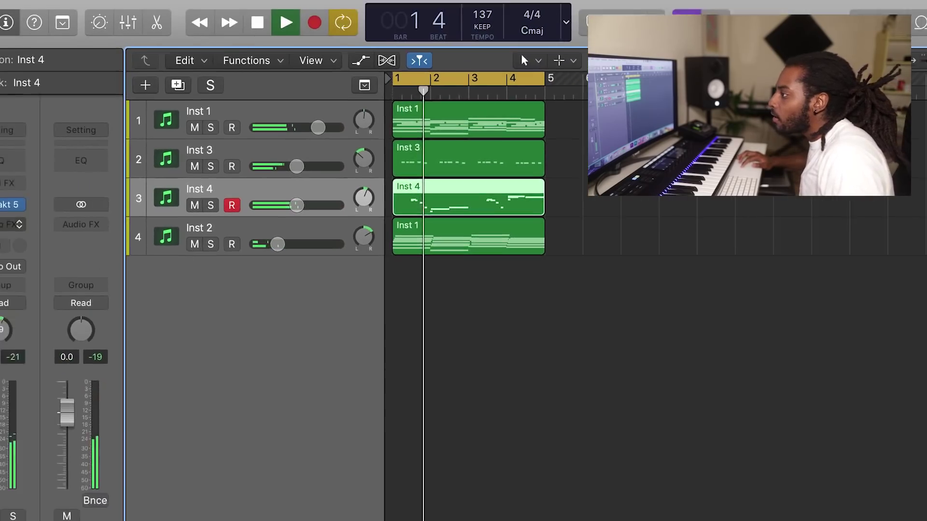
Step: Add a Channel EQ to Inst 4 and enable a low cut to remove its low frequencies
click(7, 157)
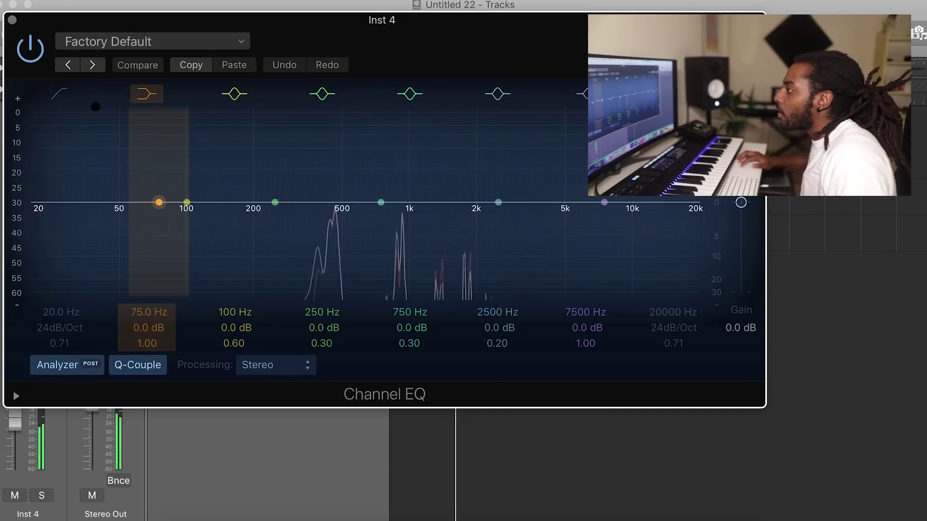
click(59, 94)
drag(60, 207, 414, 203)
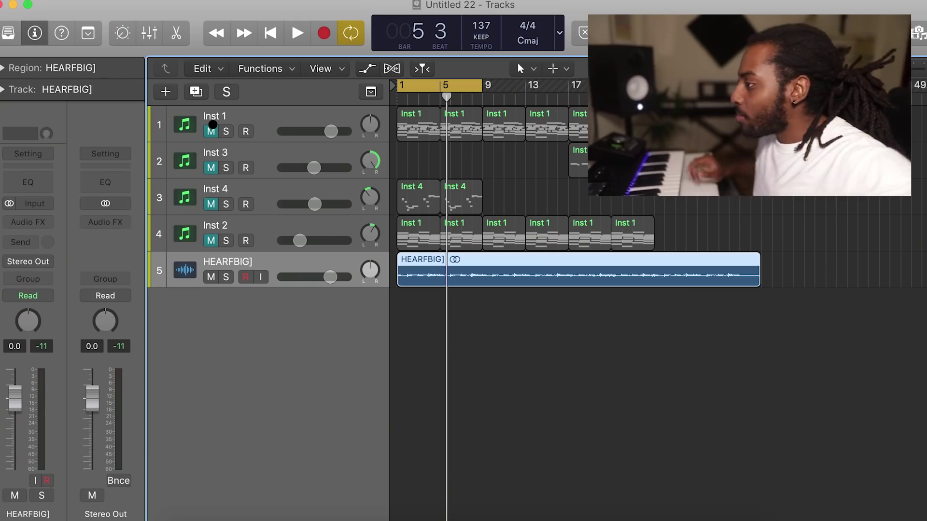
Step: Solo and play the HEARFBIG] audio track, finishing its RC-20 Retro Color effect based on the Vinyl 1 preset
click(225, 277)
key(space)
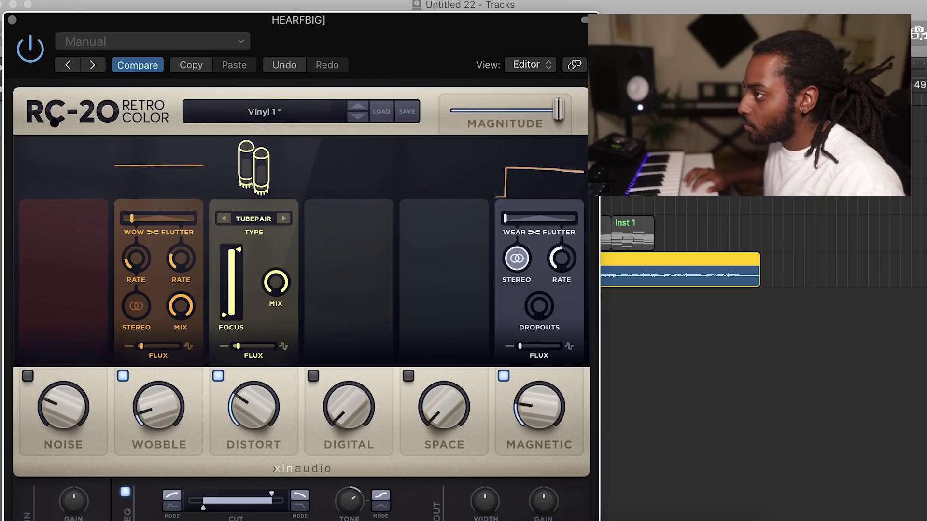
click(13, 20)
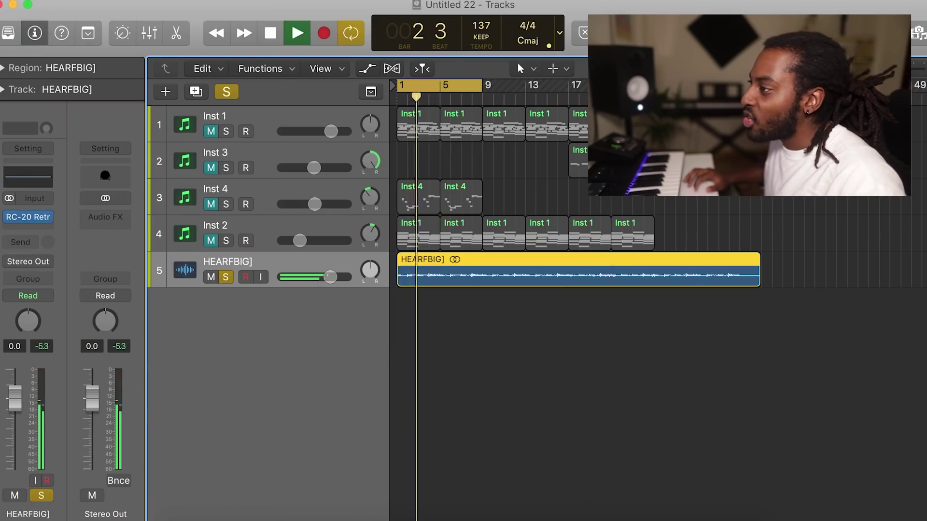
Step: EQ the HEARFBIG] track with a 170 Hz low cut and a -1.5 dB dip at 4150 Hz, and finish its Super VHS effect
click(28, 176)
drag(32, 213, 262, 211)
drag(504, 216, 548, 215)
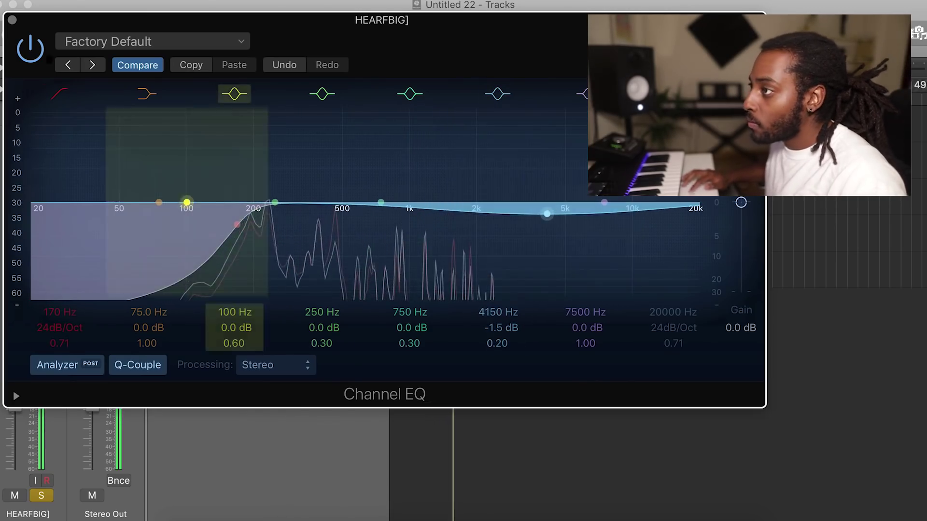
click(12, 20)
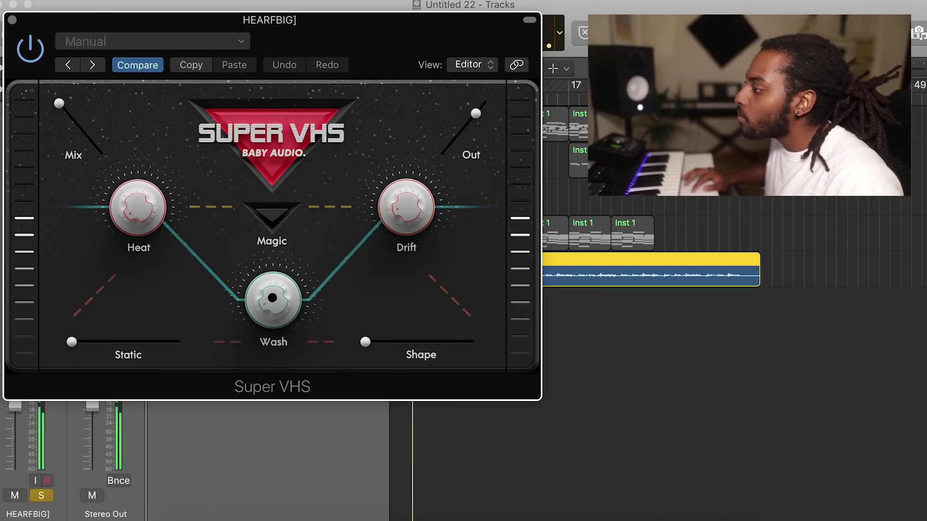
key(super+w)
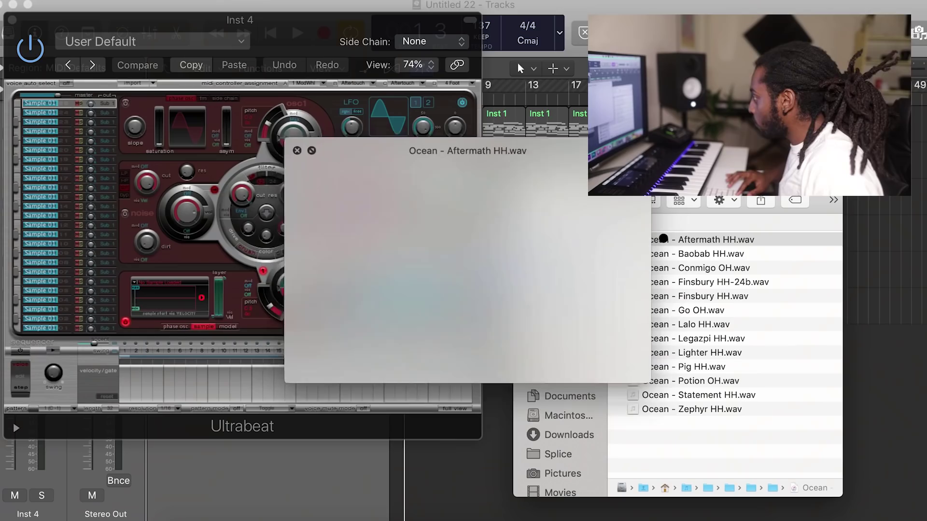
Step: Audition the hi-hat samples, load Ocean - Aftermath HH.wav into Ultrabeat, and lower that track's volume to -17.0 dB
key(Down)
key(Up)
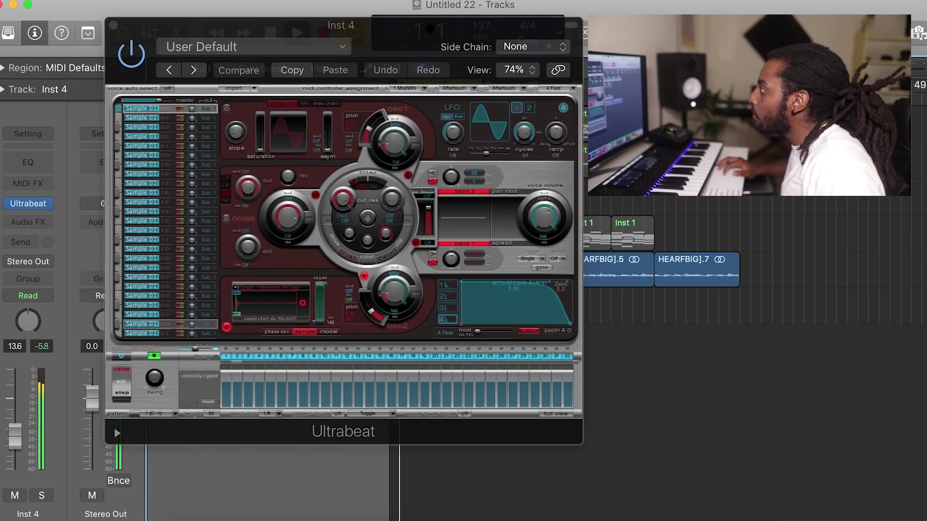
drag(430, 29, 403, 43)
drag(20, 422, 20, 425)
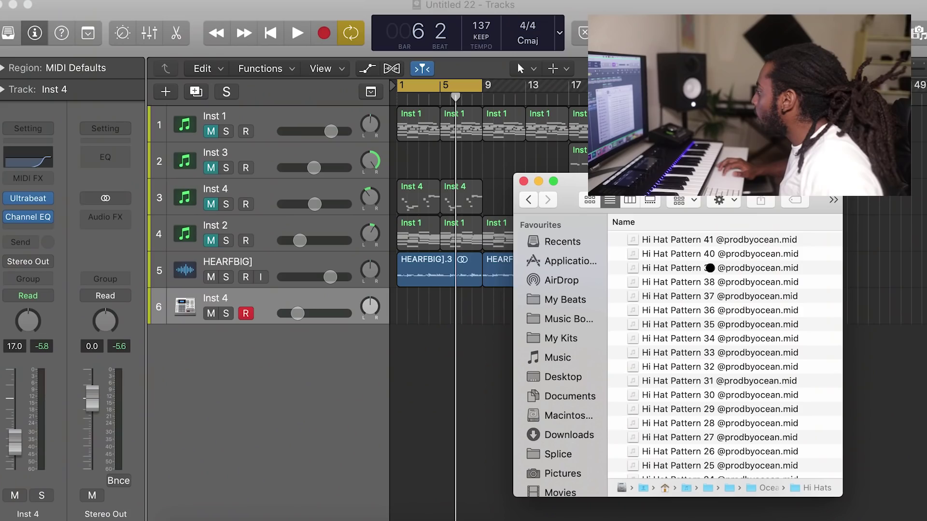
Step: Try Hi Hat Pattern 40 on the Ultrabeat track, replace it with Hi Hat Pattern 39 at bar 1, and play it
drag(707, 254, 372, 311)
key(space)
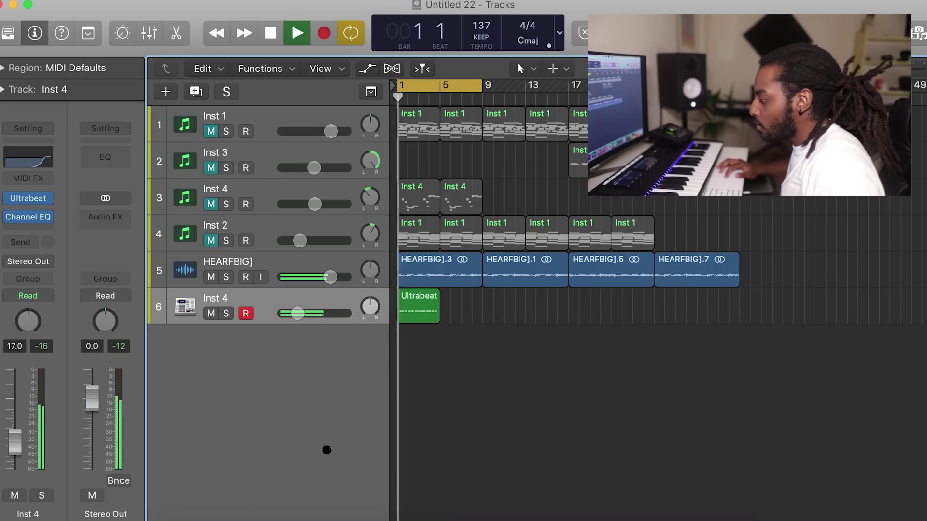
click(189, 518)
drag(648, 267, 416, 364)
key(space)
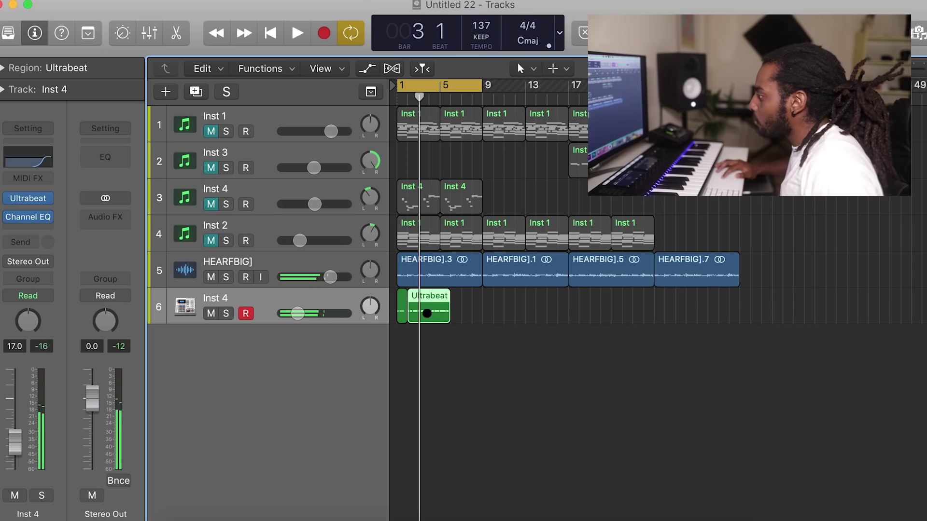
click(406, 313)
key(space)
Step: Bring the Hi Hat Pattern 38 MIDI file from the Hi Hats folder into the arrangement for the Ultrabeat track
click(189, 518)
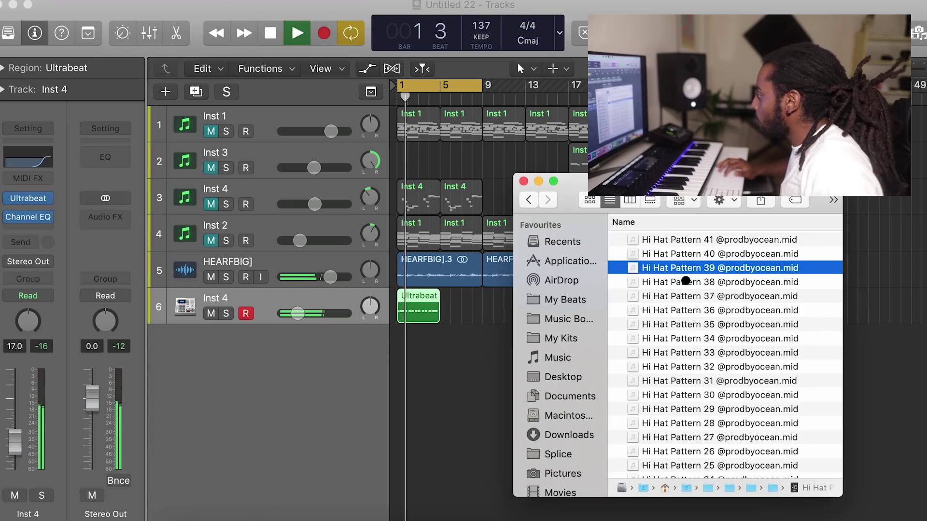
click(705, 281)
drag(705, 281, 415, 348)
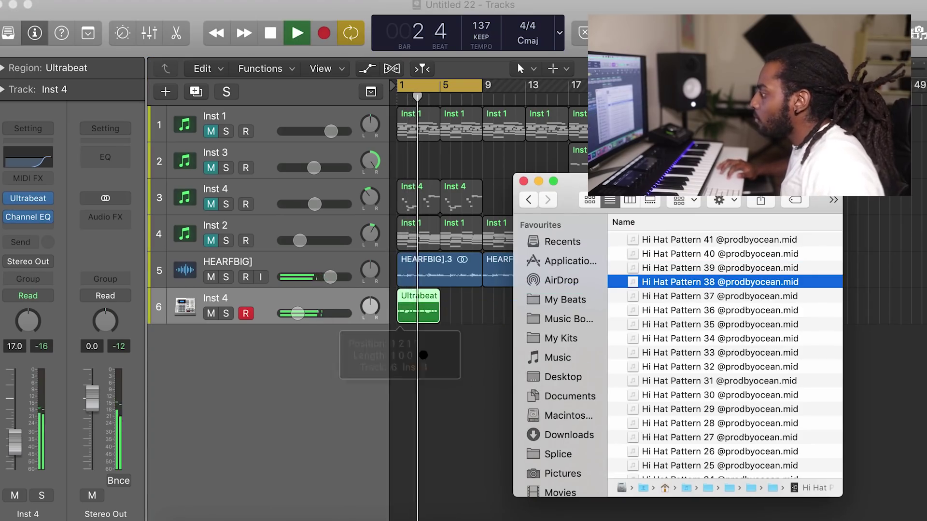
click(447, 362)
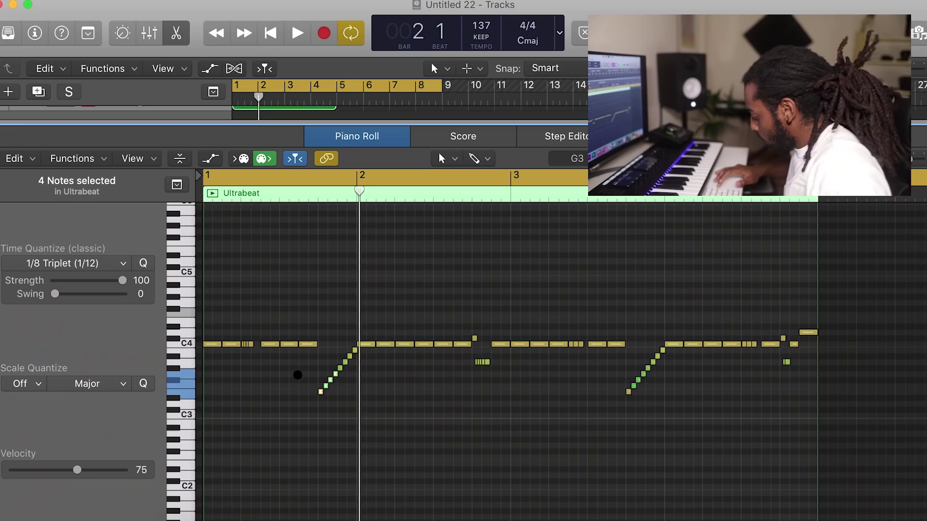
Step: Delete the first four notes of the ascending roll in bar 1, copy the last C4 note into the gap, and play the hi-hat part
key(Delete)
key(space)
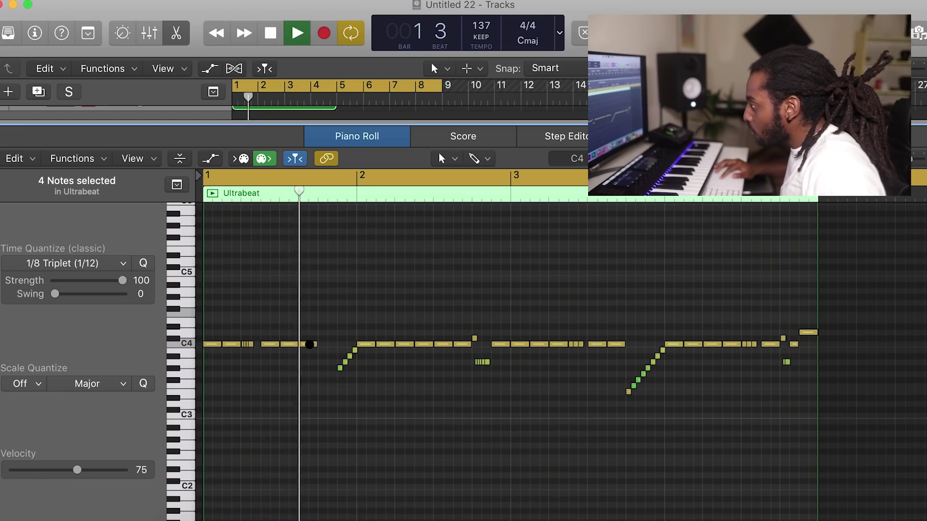
drag(306, 343, 331, 344)
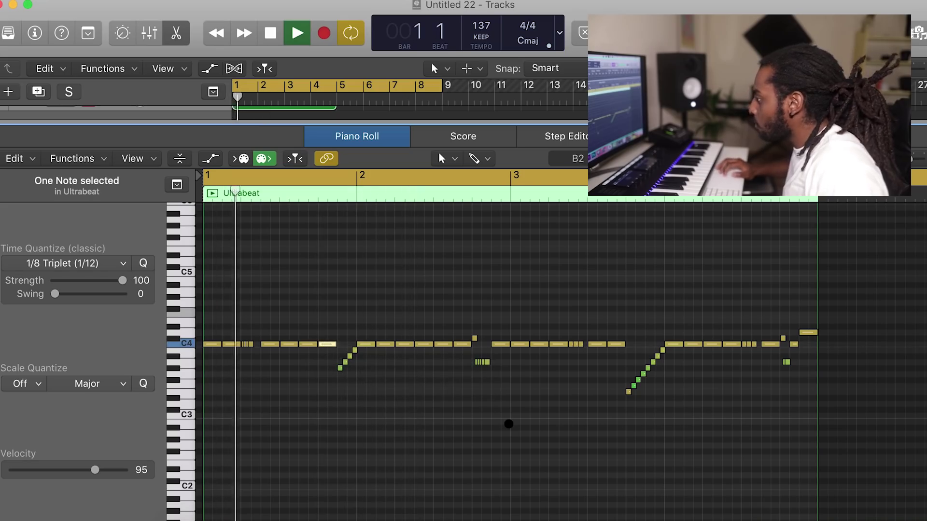
click(446, 379)
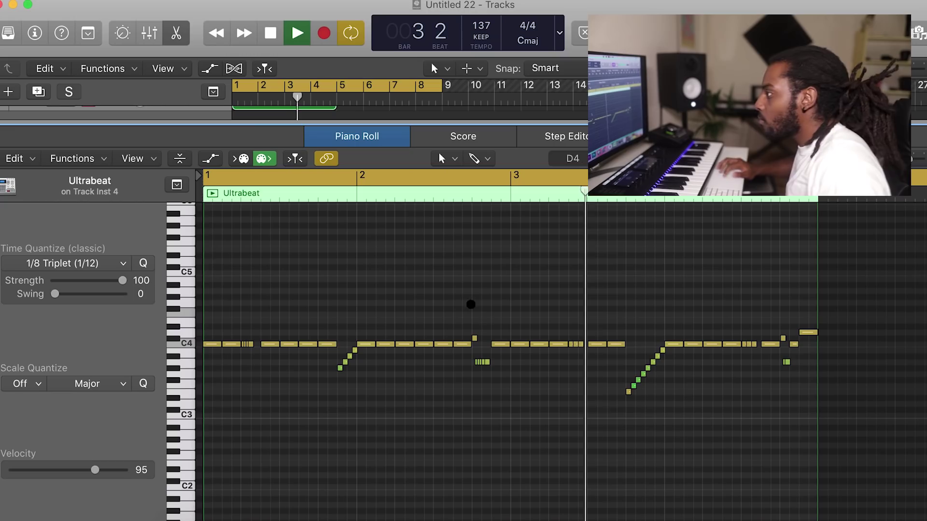
Step: In the Inst 5 region, add C3 notes on beat 3 of bars 1 and 2, repeat them across bars 3 and 4, and play the pattern
key(e)
drag(160, 312, 138, 307)
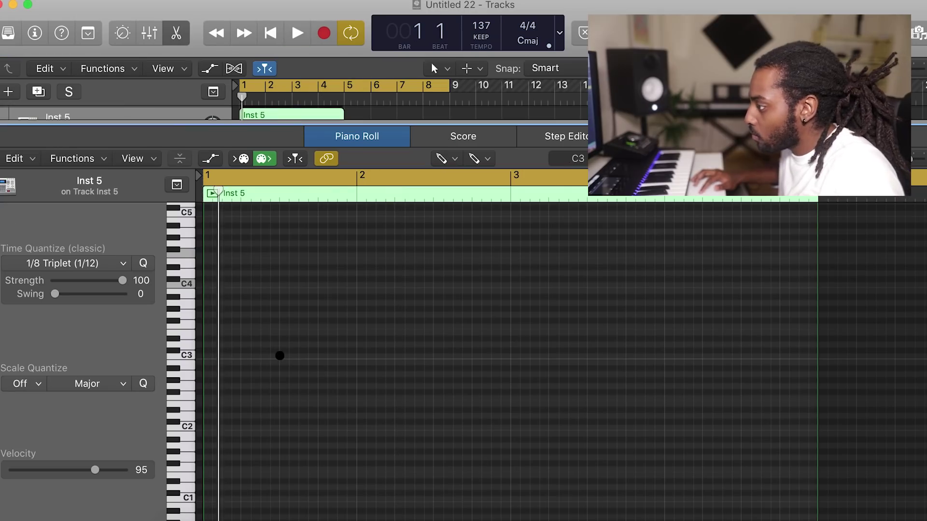
click(280, 356)
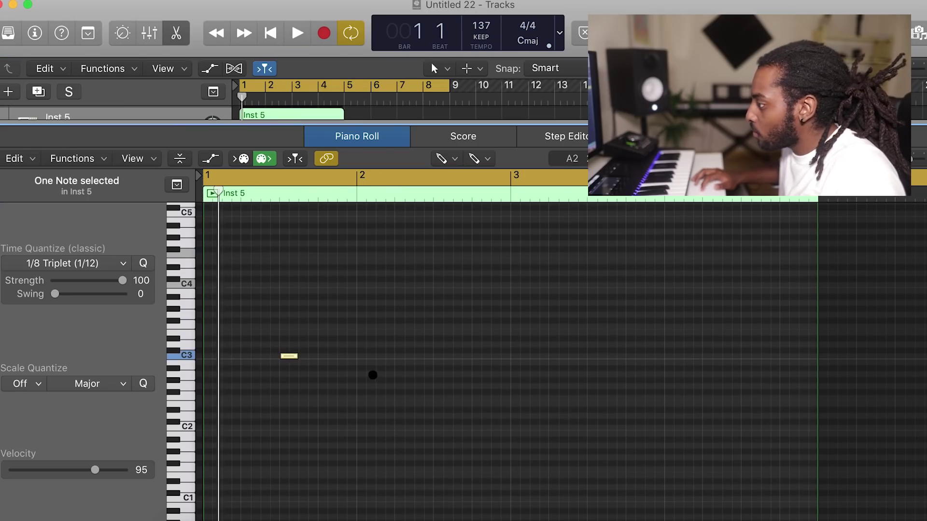
key(space)
click(434, 355)
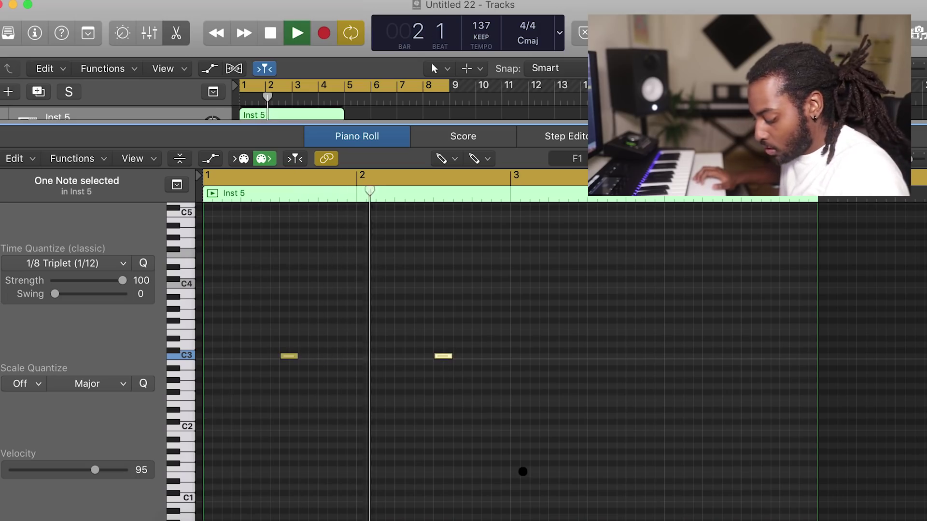
key(space)
key(super+a)
key(super+r)
key(space)
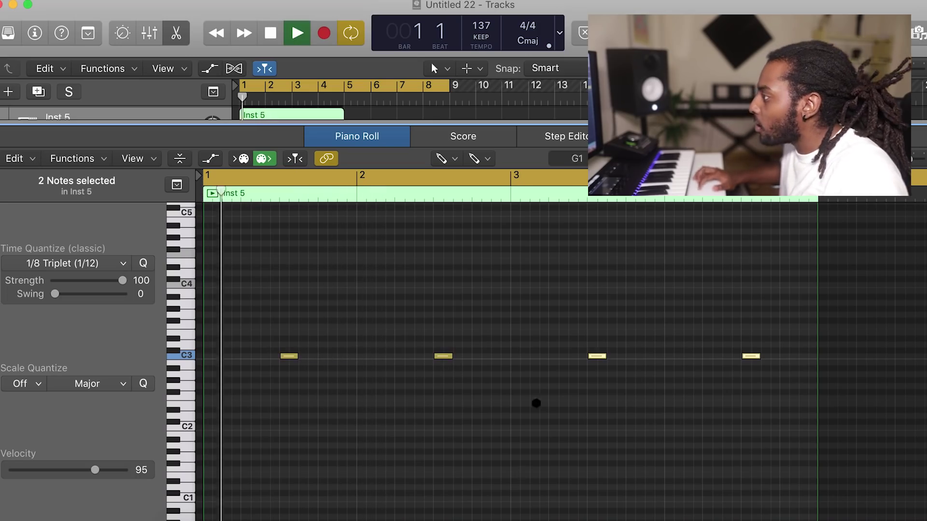
click(441, 158)
key(Escape)
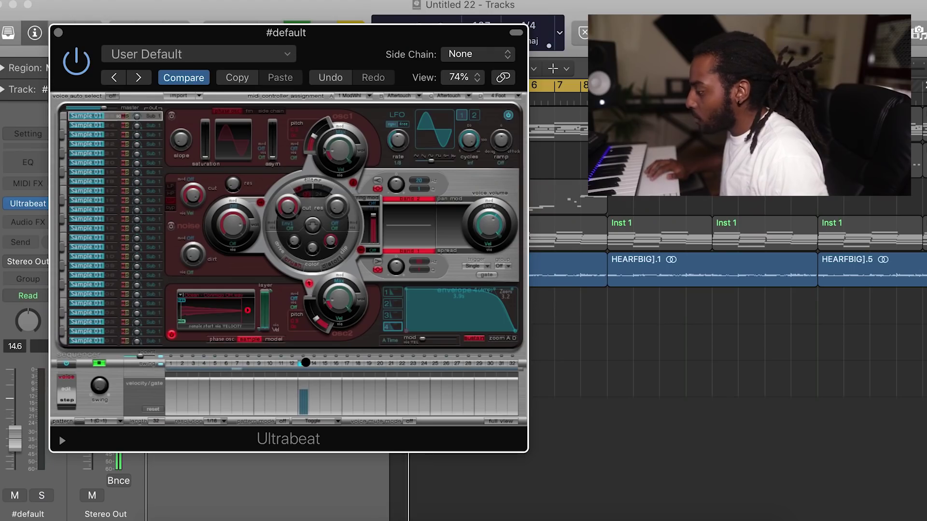
Step: Try Ocean - Go OH.wav in the #default track's Ultrabeat, replace it with Ocean - Potion OH.wav, and lower the track volume
click(169, 506)
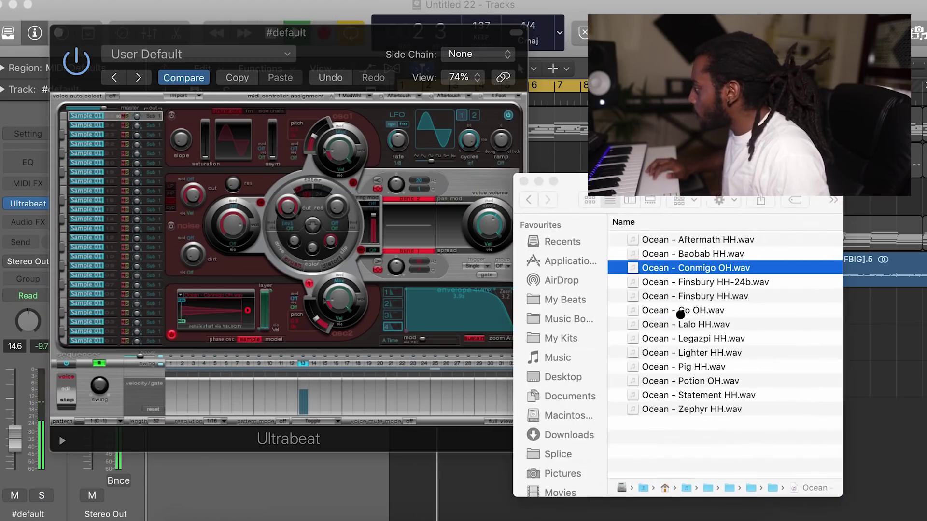
click(694, 310)
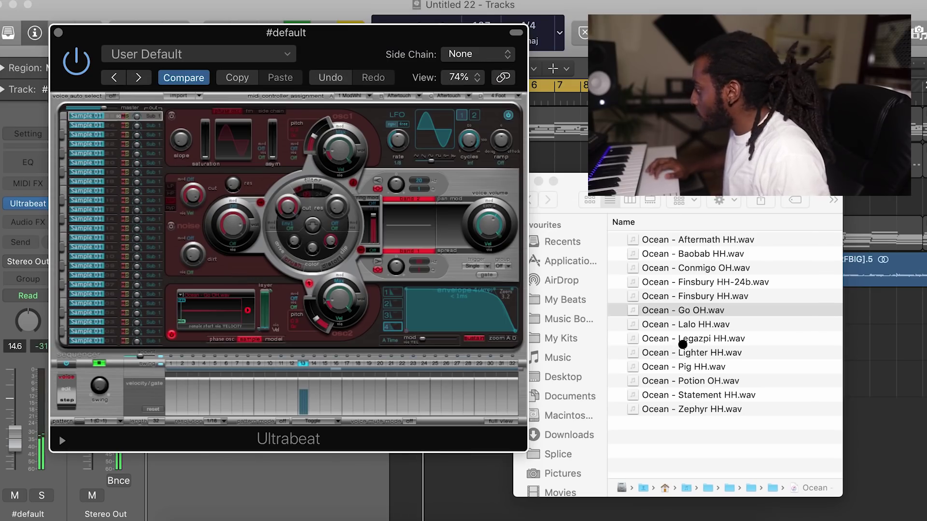
drag(684, 381, 217, 314)
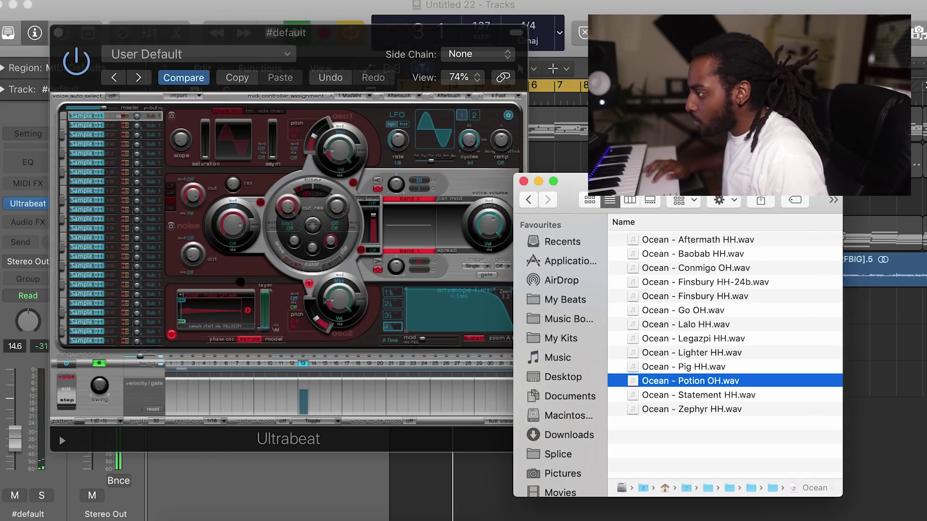
click(538, 182)
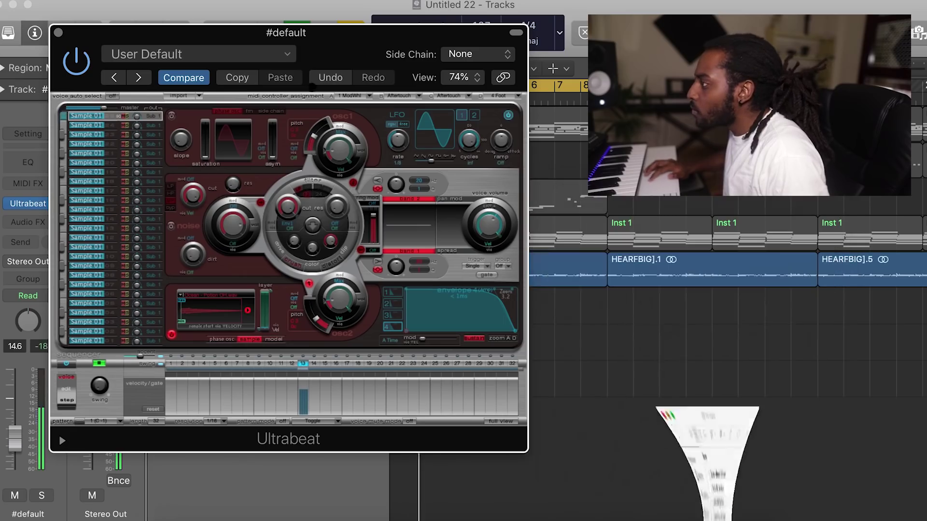
drag(290, 32, 413, 46)
drag(1, 442, 8, 451)
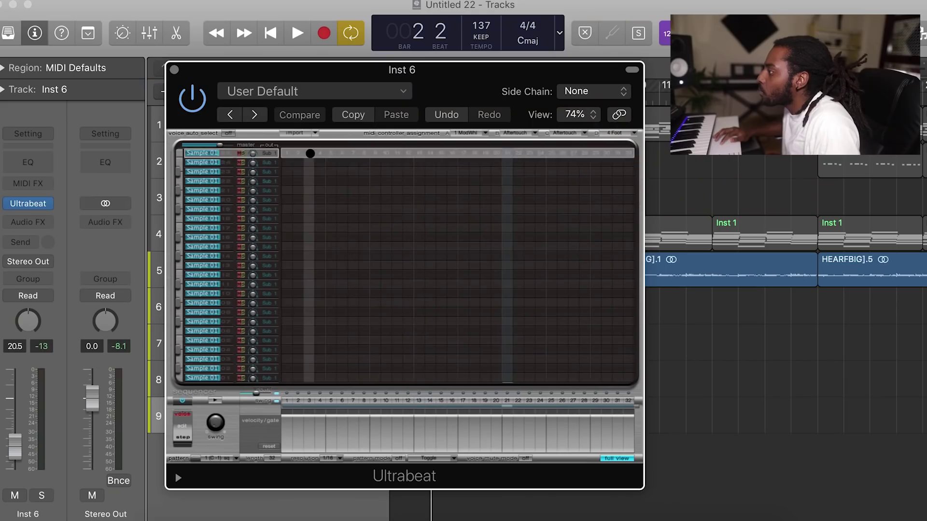
Step: Program the Inst 6 Ultrabeat with step 3 on the first voice and steps 27 and 31 on the second, and place the pattern at bar 1
click(306, 151)
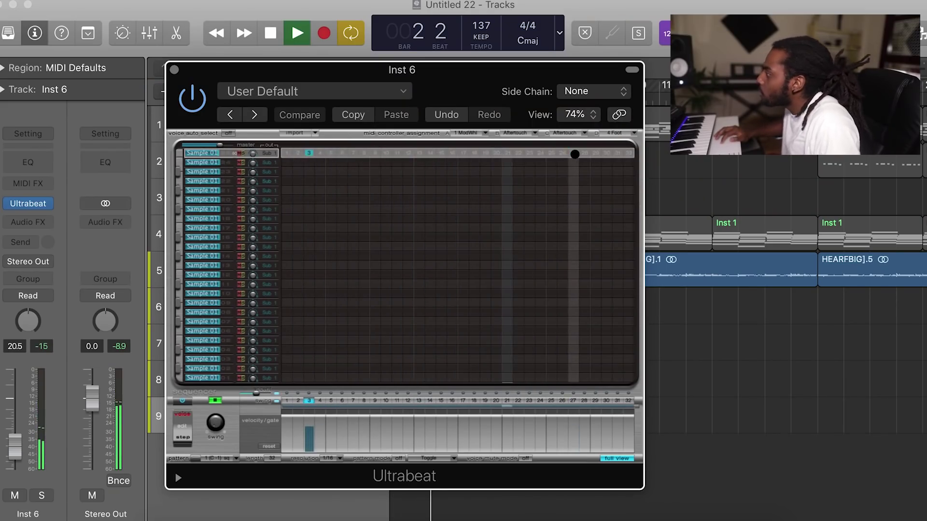
click(572, 162)
click(617, 162)
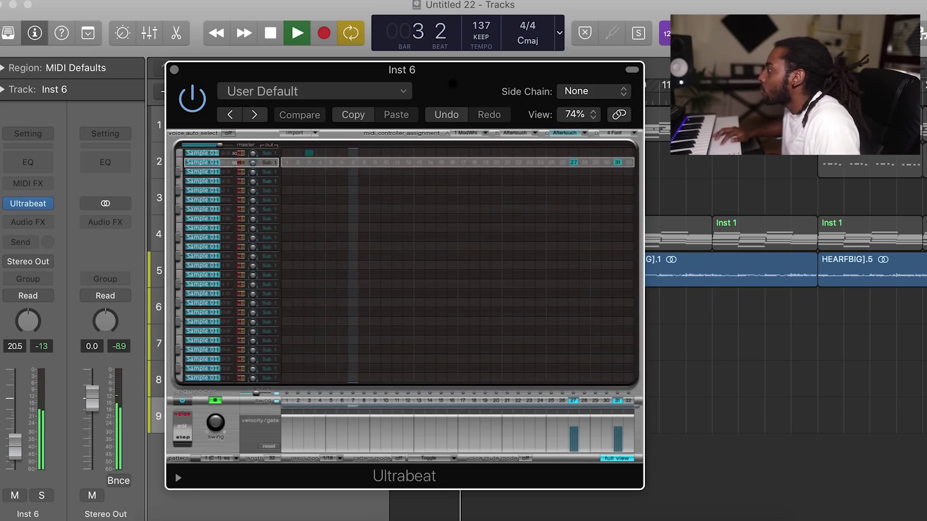
drag(482, 70, 883, 63)
drag(594, 456, 400, 424)
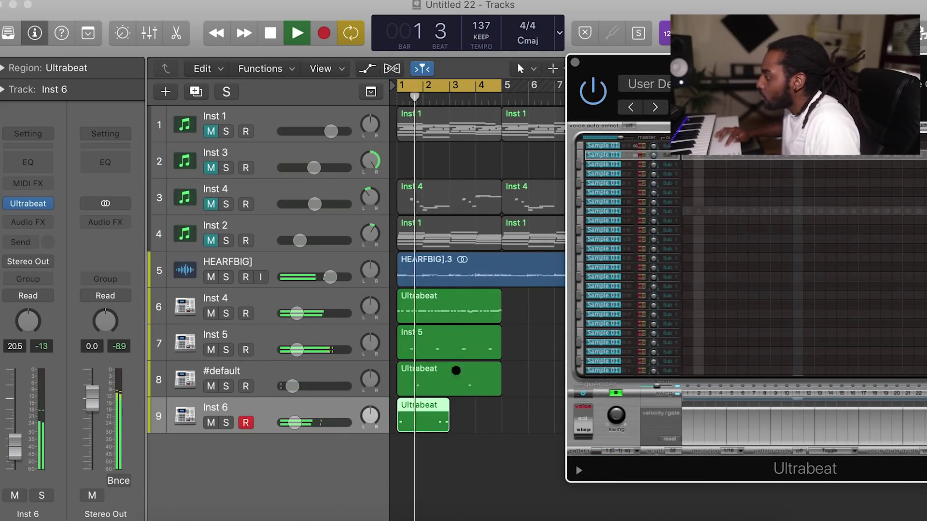
Step: Replace the Inst 6 region at bar 1 with a pattern whose second voice hits on steps 29 and 31
click(414, 420)
key(Delete)
key(space)
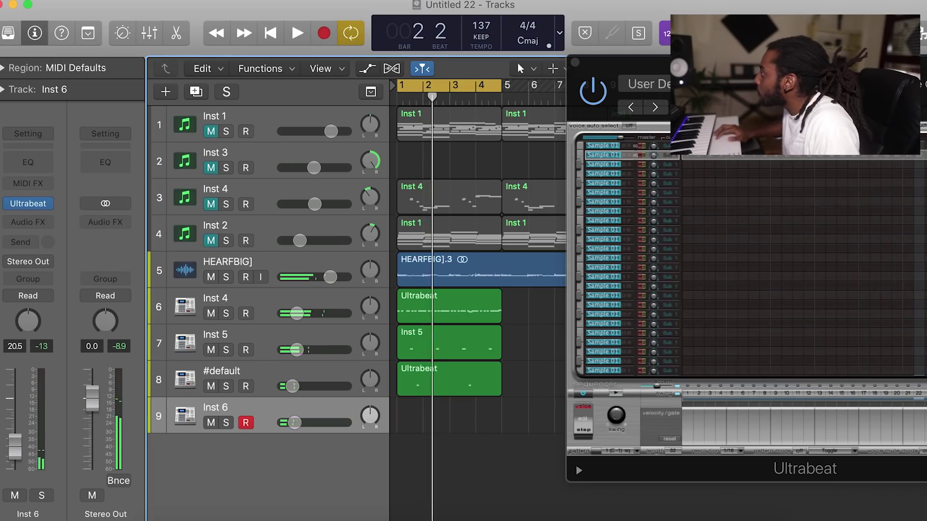
key(space)
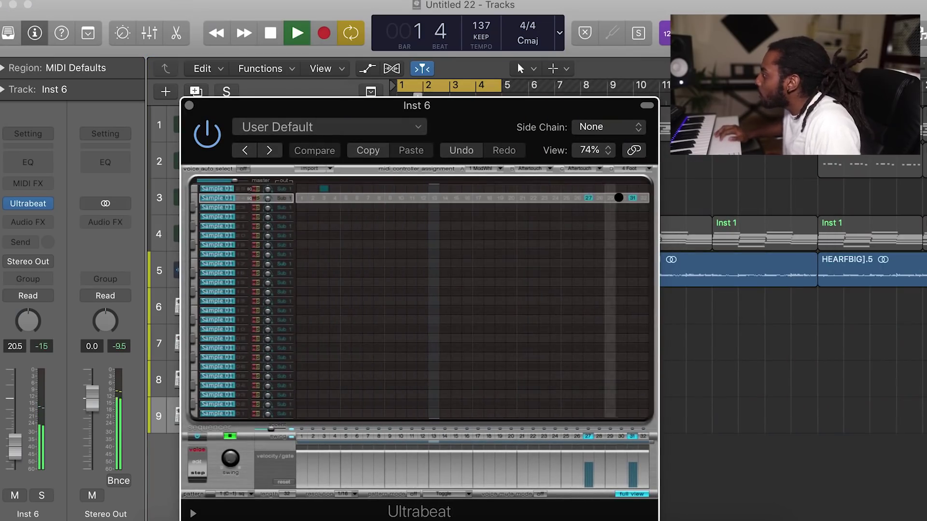
click(633, 198)
click(610, 198)
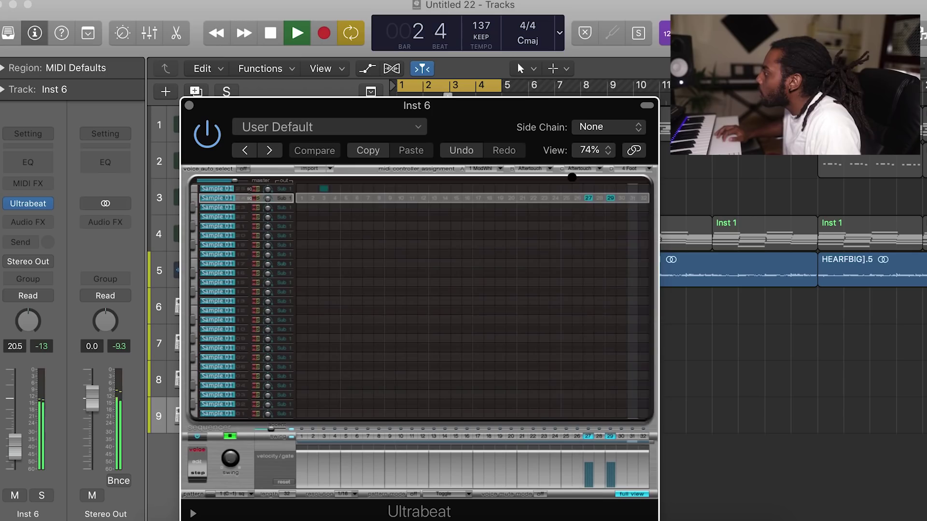
click(589, 197)
click(633, 198)
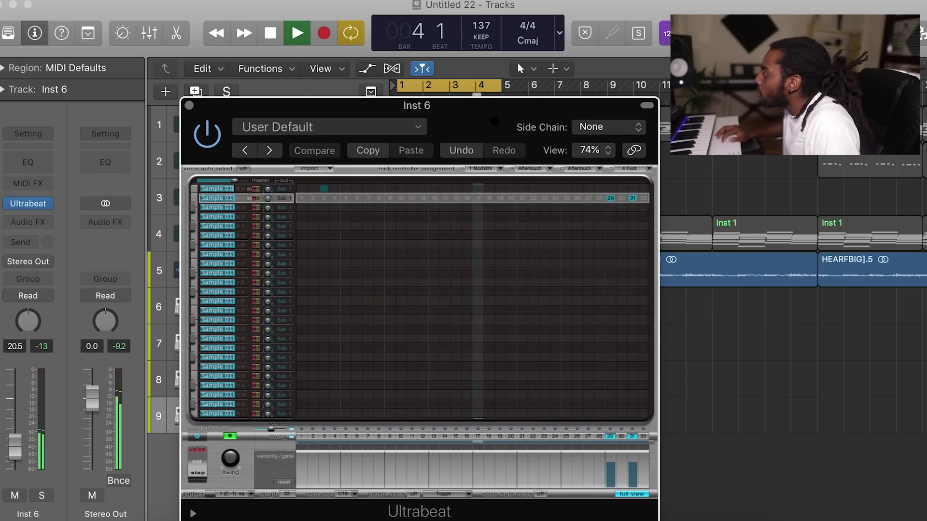
drag(498, 114, 511, 74)
drag(337, 66, 632, 55)
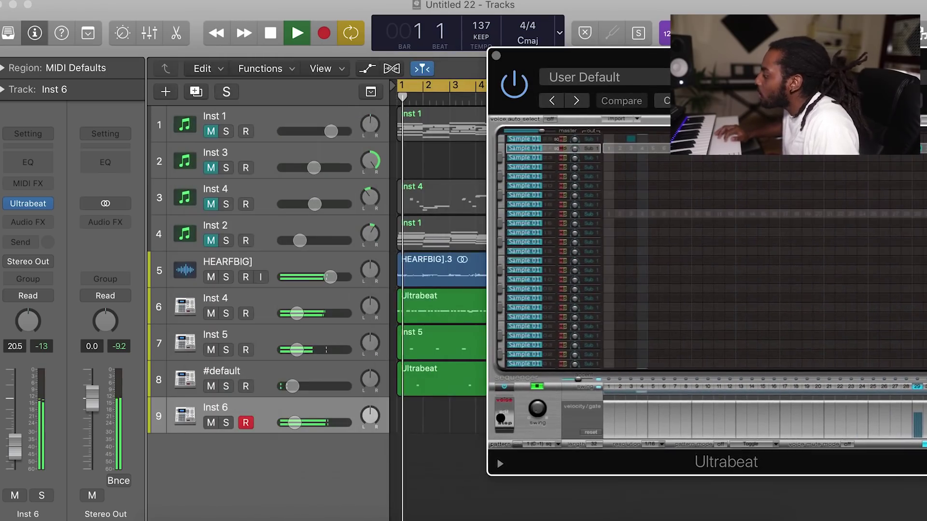
click(418, 408)
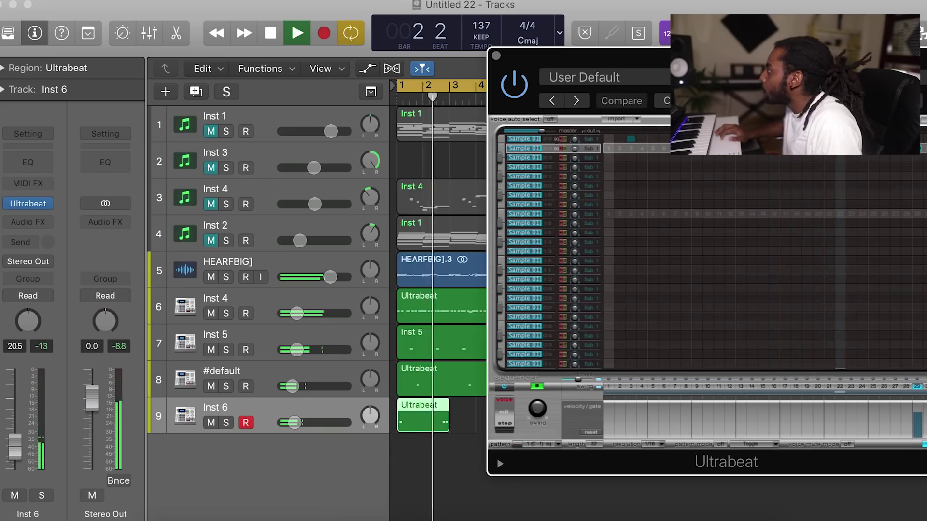
Step: Remove step 31 from the second Ultrabeat voice and place this pattern variation at bar 3 of the Inst 6 track
drag(579, 56, 298, 56)
click(660, 147)
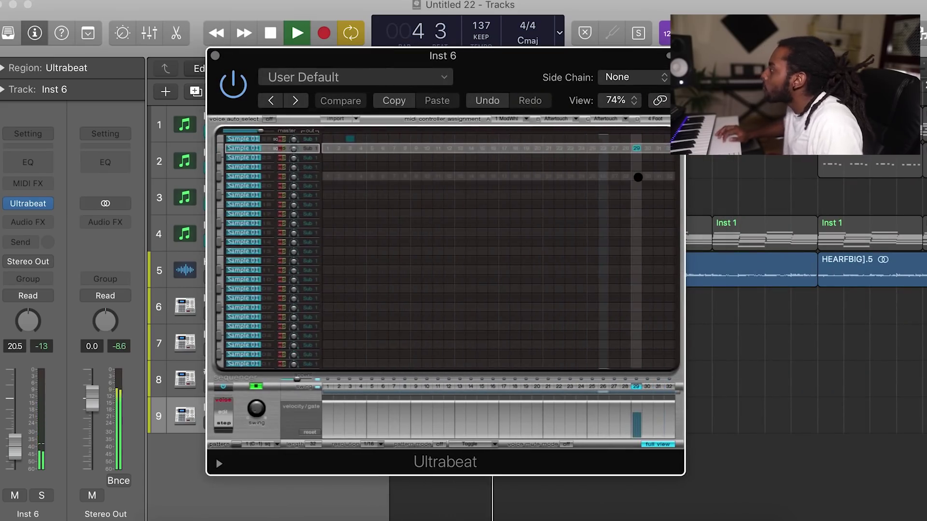
drag(236, 443, 455, 423)
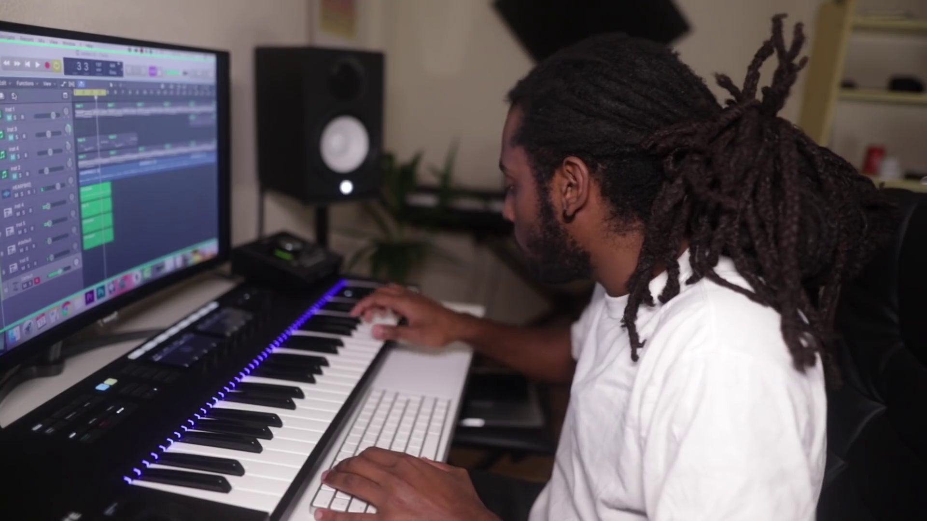
Step: Record a four-bar part on the Alchemy track and lengthen its notes so each one runs up to the next
key(space)
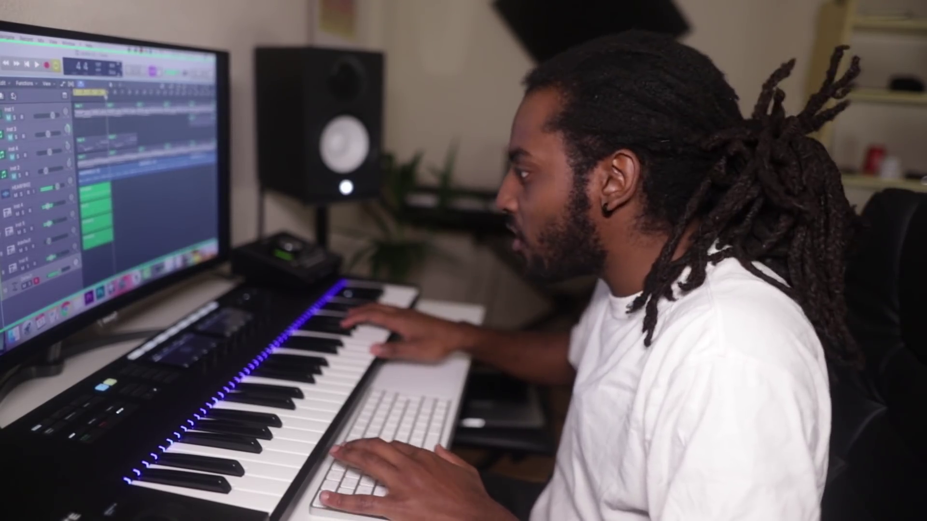
key(r)
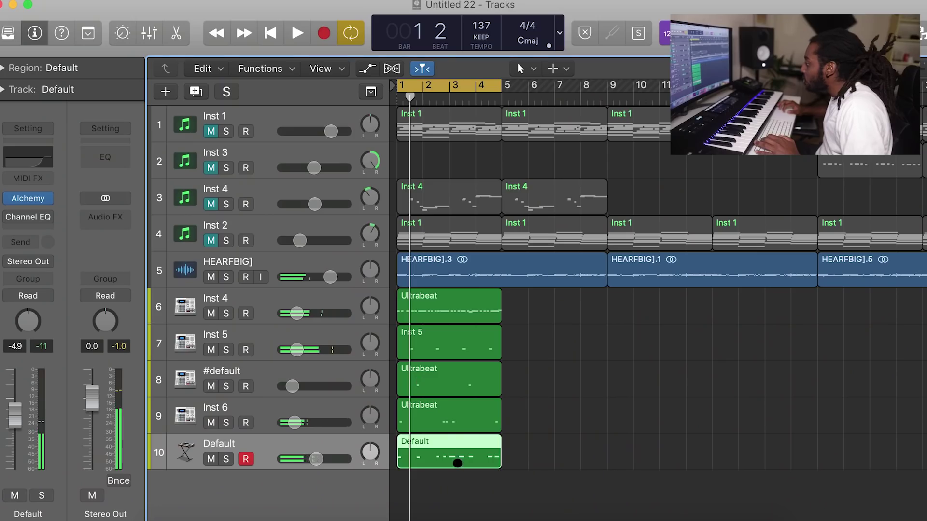
key(e)
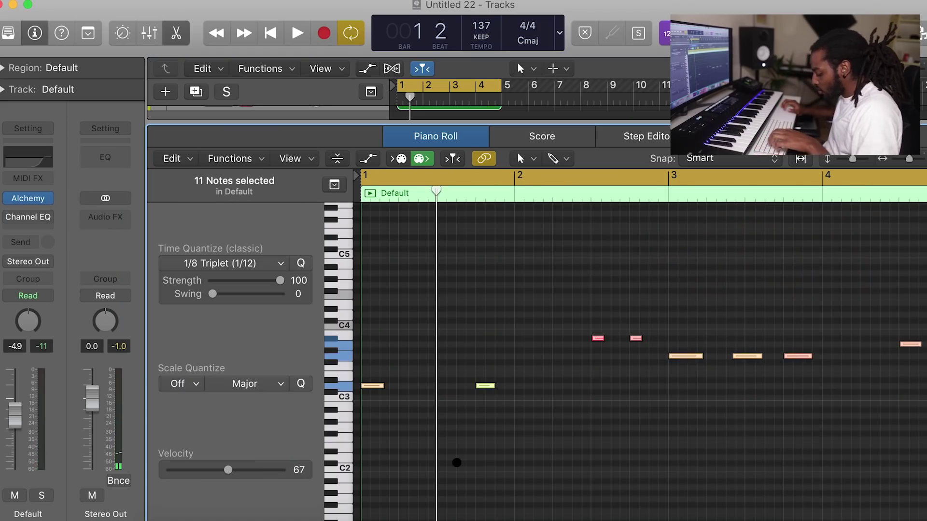
key(space)
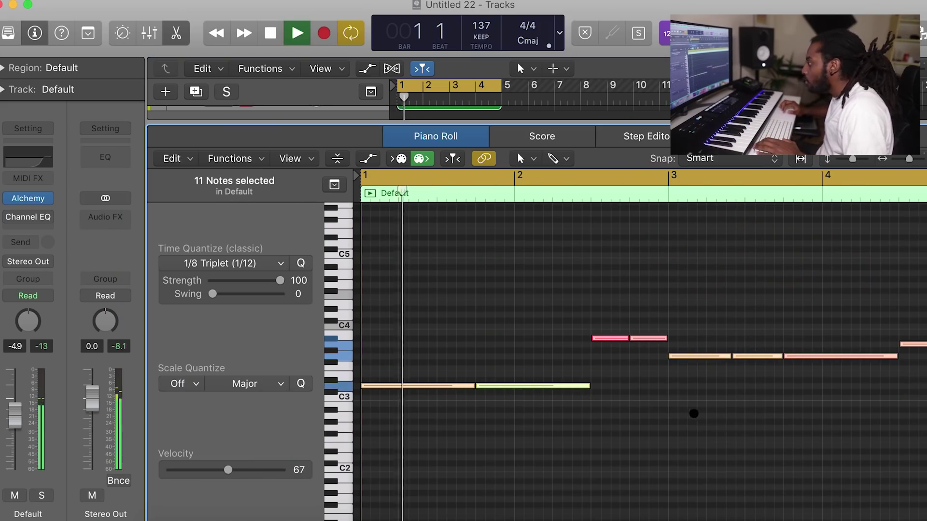
click(743, 400)
key(space)
key(i)
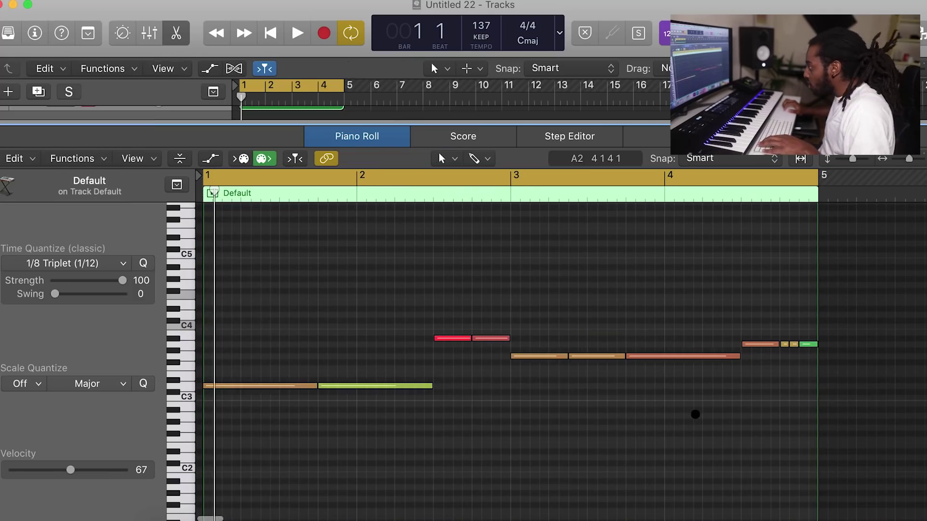
Step: Transpose all notes of the recorded Alchemy part down two octaves and play it
key(super+a)
key(alt+shift+Down)
key(alt+shift+Down)
scroll(695, 414, down, 5)
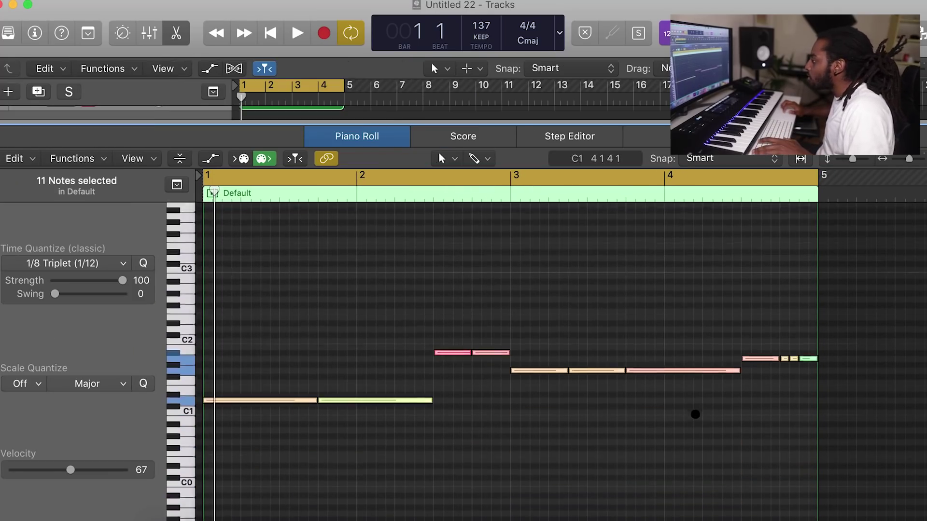
key(space)
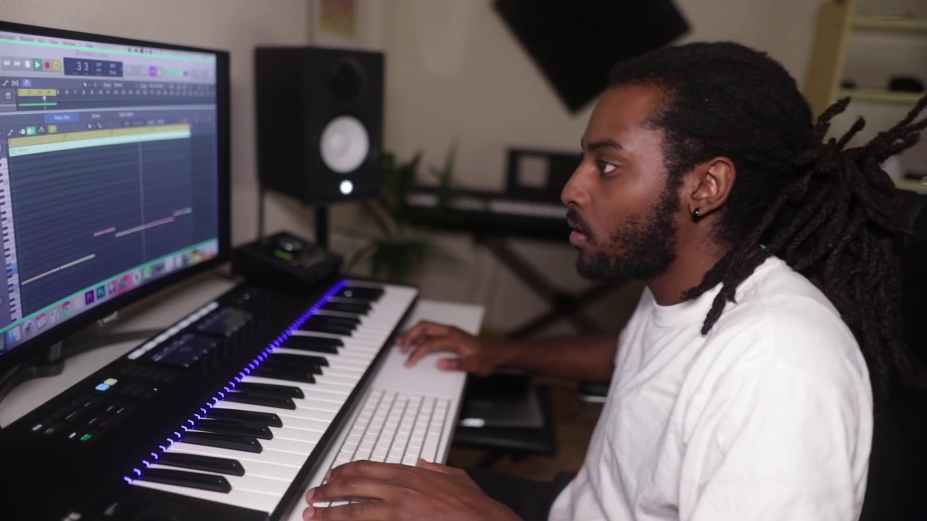
Step: Add a stereo Overdrive effect to the Alchemy track after the Channel EQ
key(i)
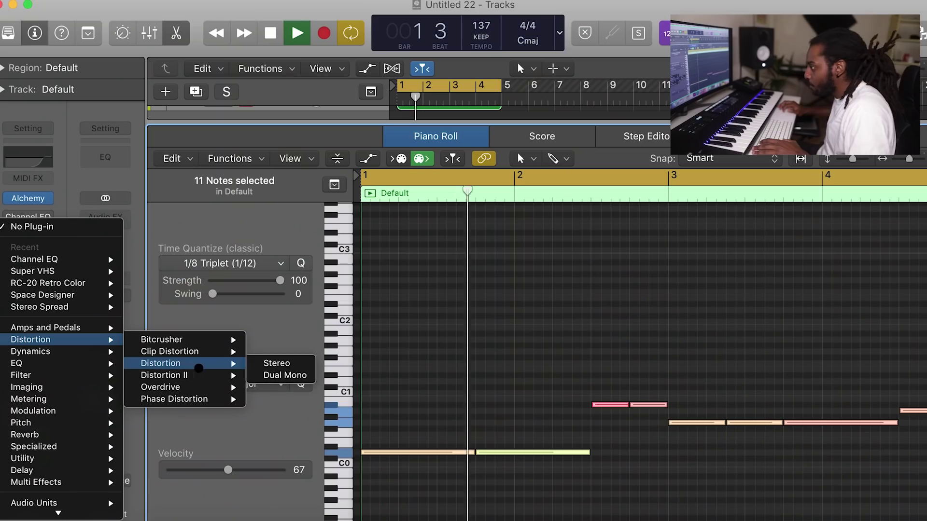
mouse_move(227, 389)
click(276, 386)
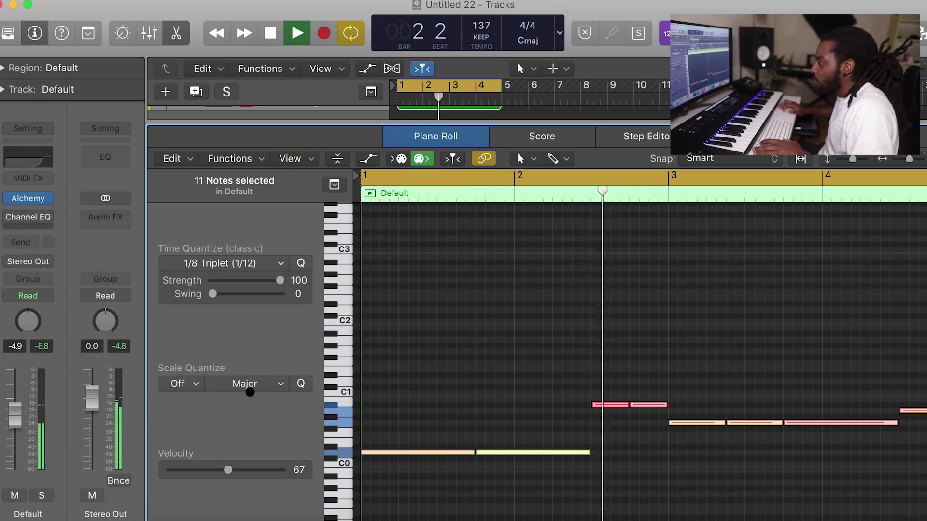
drag(48, 151, 45, 166)
drag(53, 225, 41, 259)
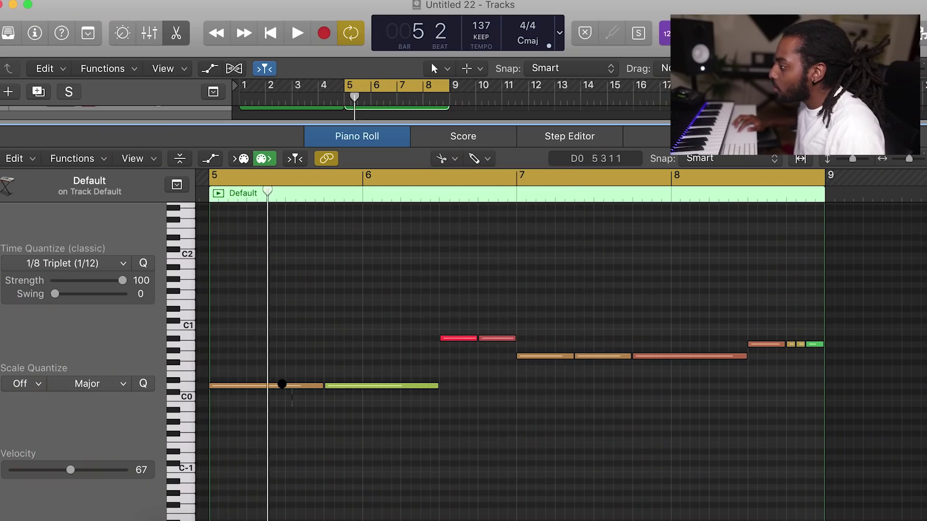
Step: Split the first note of the Alchemy region in bar 5 halfway along its length and play the result
click(266, 385)
key(space)
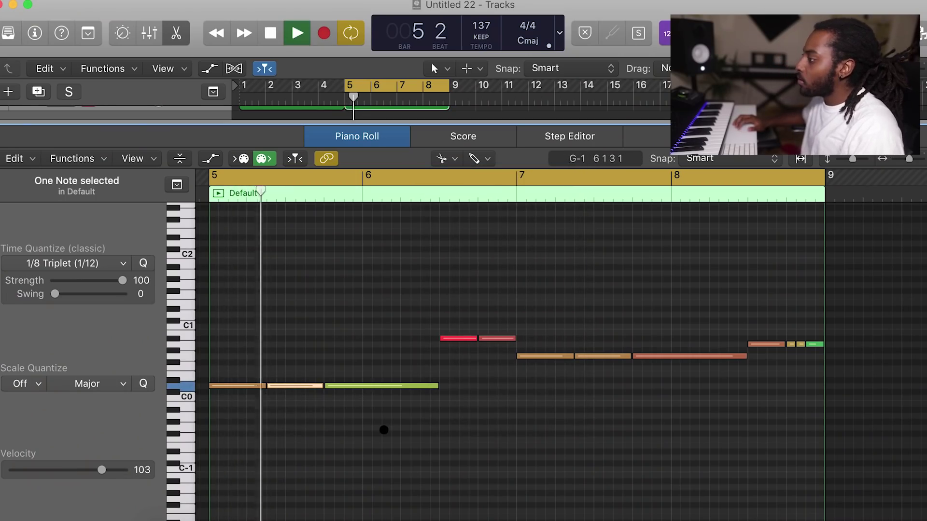
Step: Lower the last note of bar 6 in the second Default region by one octave and play the result
click(441, 158)
click(483, 178)
click(486, 337)
key(shift+alt+Down)
click(644, 321)
key(space)
Step: Join the two short notes at the start of bar 7 into one longer note and play the region
key(space)
key(super+j)
key(space)
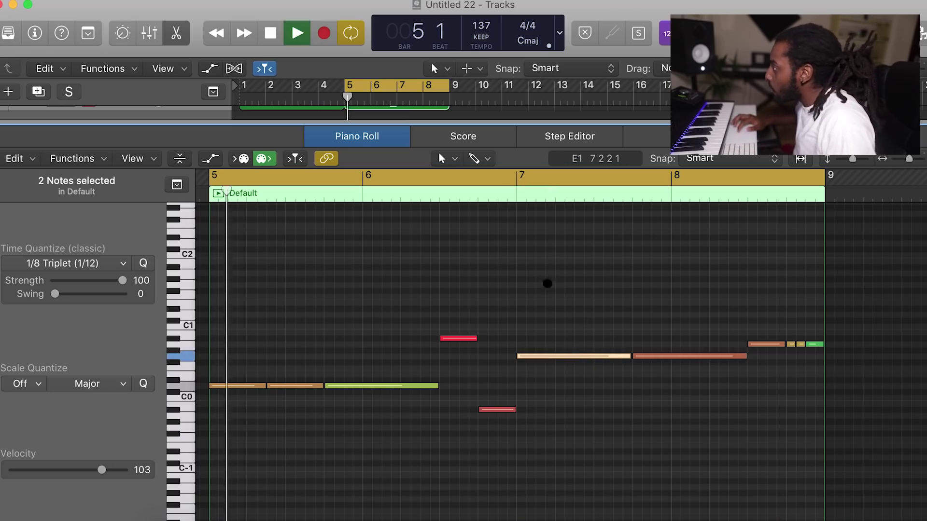
click(494, 189)
click(660, 407)
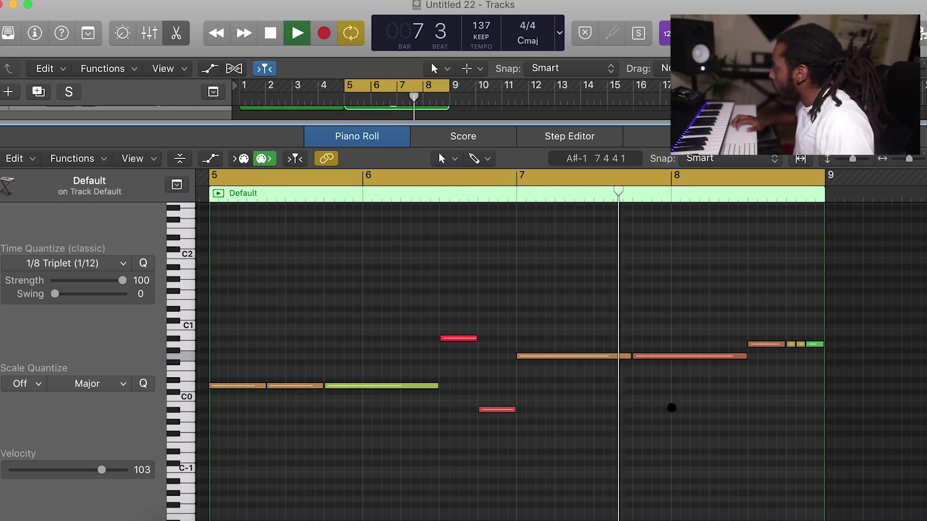
key(space)
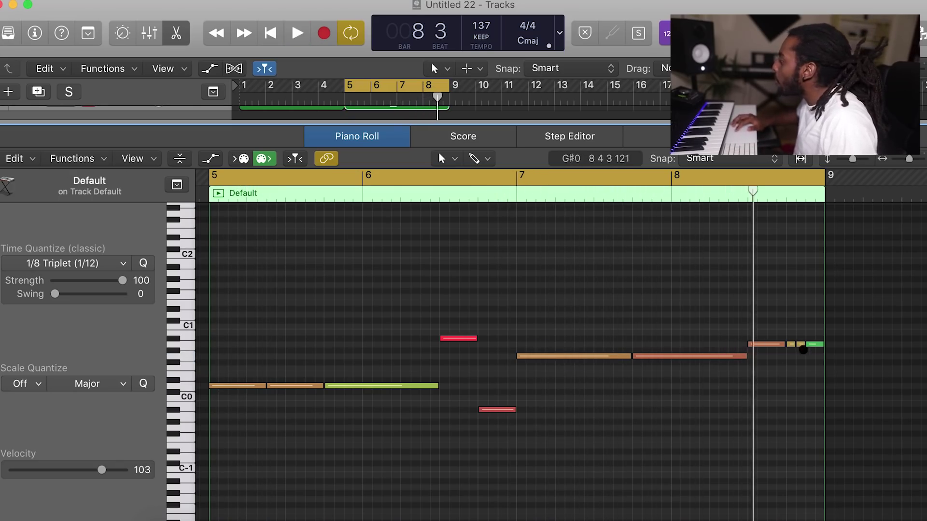
Step: Replace the three short notes at the end of bar 8 with a copy of the note before them and play it
drag(806, 349, 788, 341)
key(Delete)
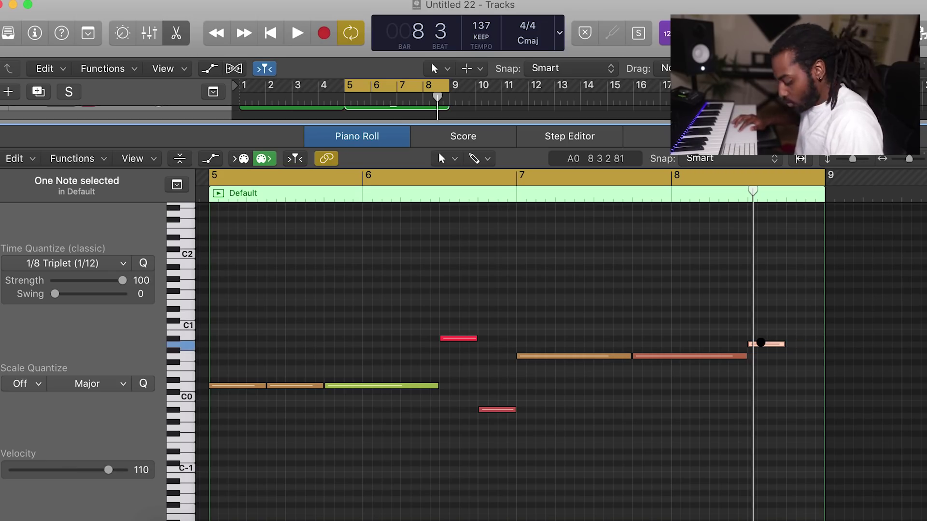
drag(761, 343, 802, 345)
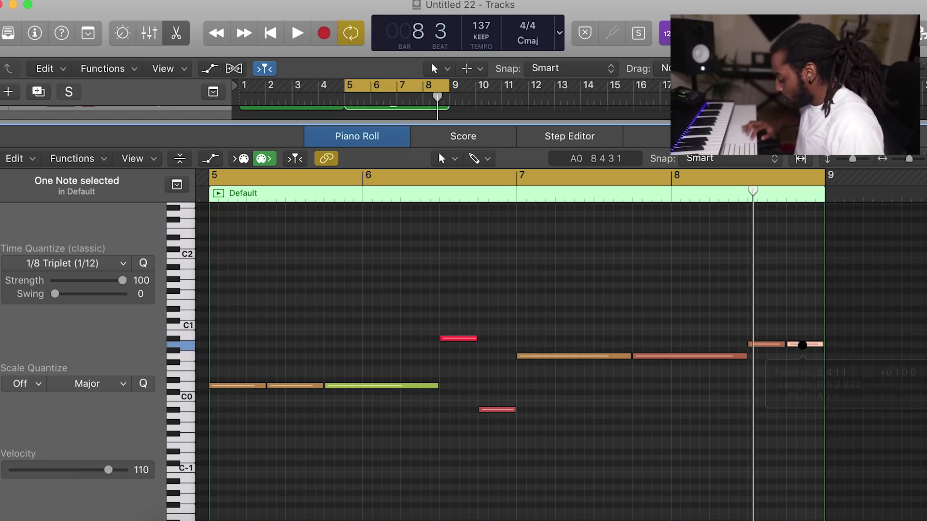
key(space)
click(418, 223)
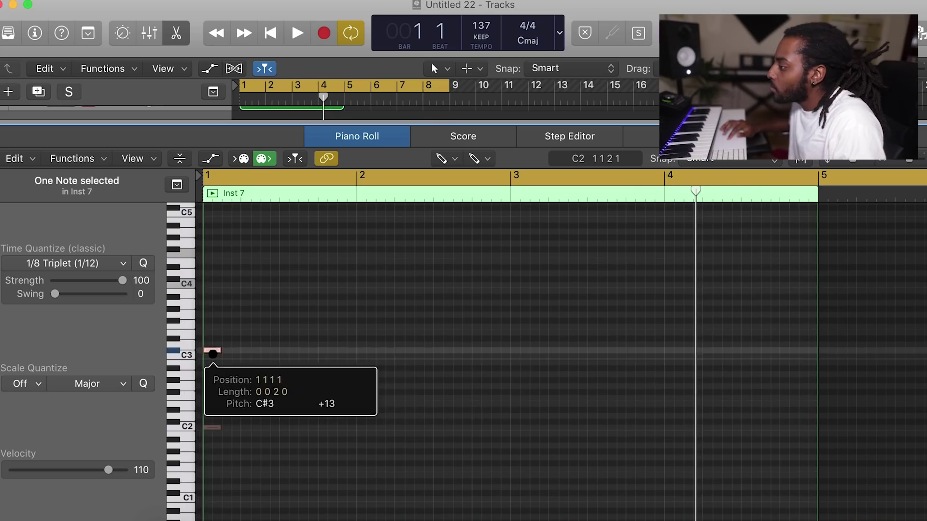
Step: Put the first Inst 7 note on C3 and add C3 notes in bar 1 after beat 2, on beat 4, and at bar 3
drag(212, 353, 212, 356)
key(space)
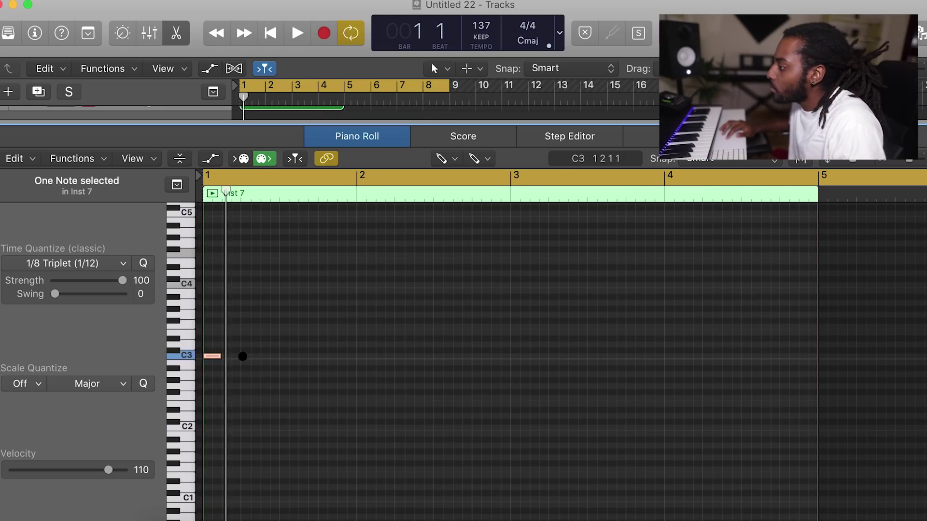
click(263, 356)
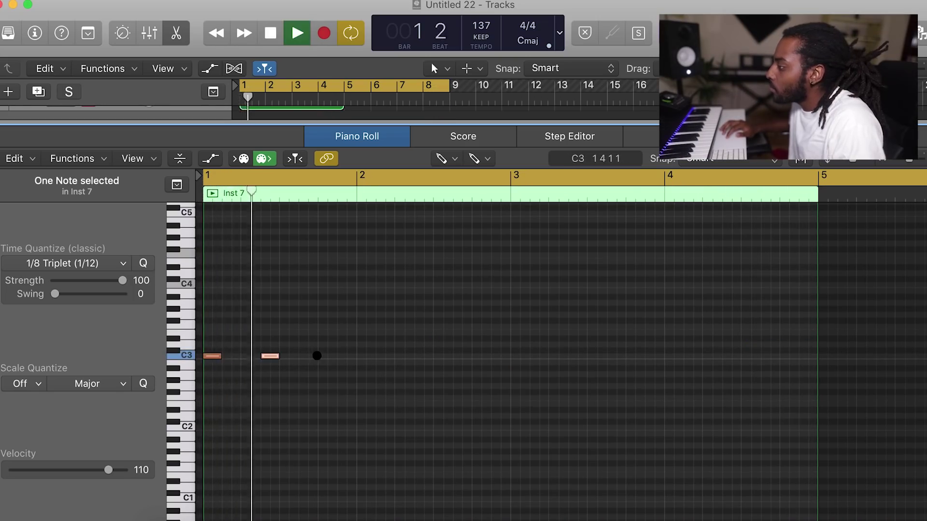
click(321, 356)
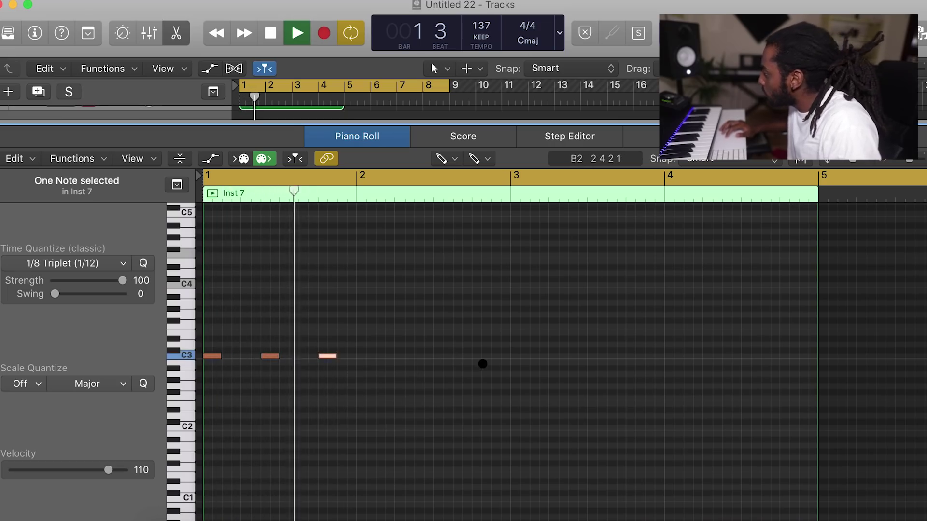
click(515, 356)
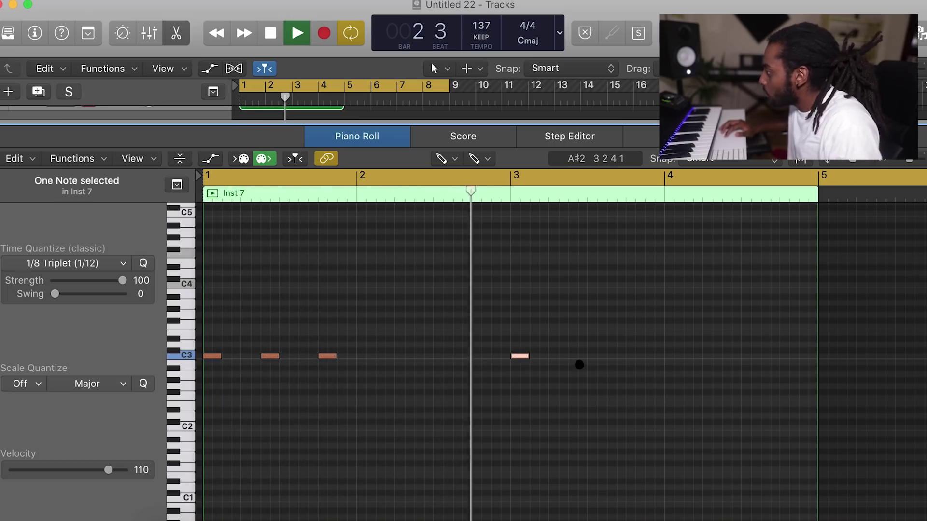
Step: Add another C3 note in bar 3 of Inst 7 and position it on beat 4 while checking playback
key(space)
drag(555, 356, 616, 356)
key(space)
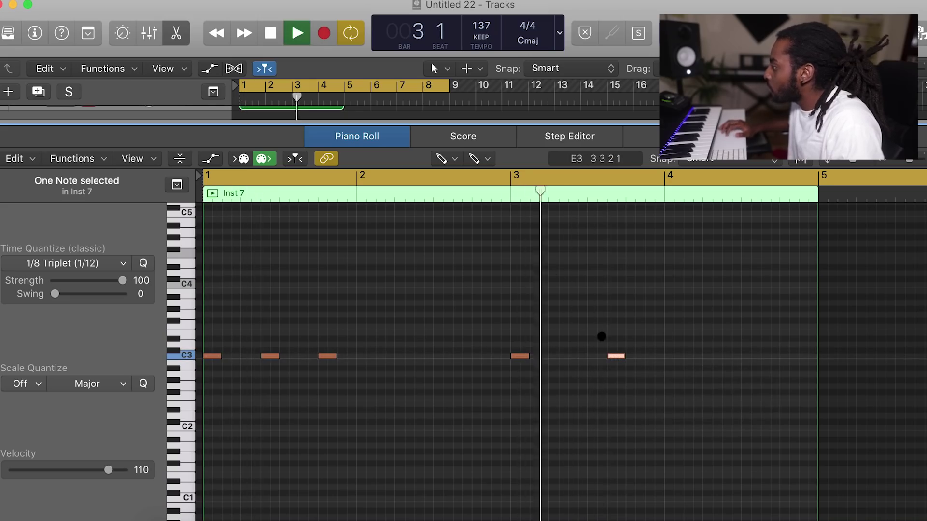
key(space)
key(space)
mouse_move(614, 356)
mouse_down()
mouse_move(596, 356)
mouse_move(633, 358)
mouse_up()
key(space)
key(space)
click(510, 196)
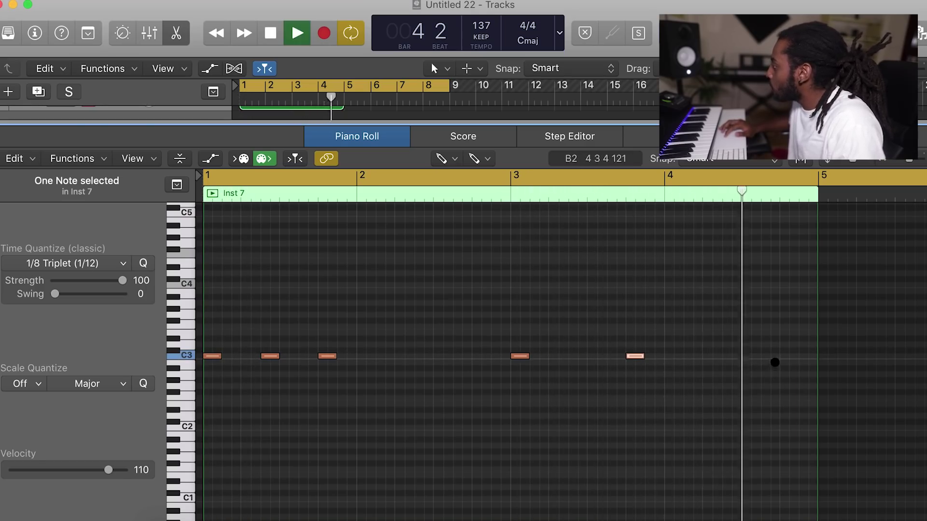
Step: Add two consecutive C3 notes near the end of bar 4 in Inst 7, at position 4 3 3 and on beat 4
key(space)
click(774, 356)
drag(774, 356, 755, 356)
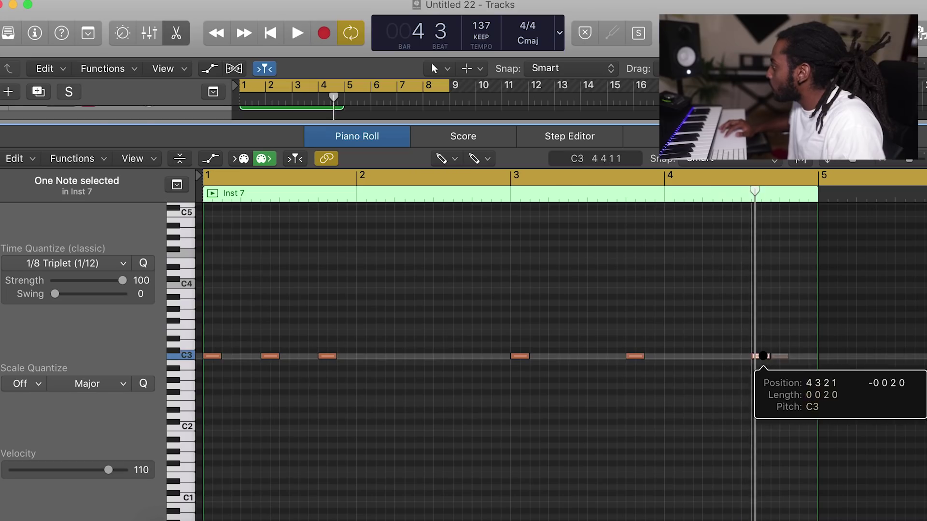
key(space)
click(782, 355)
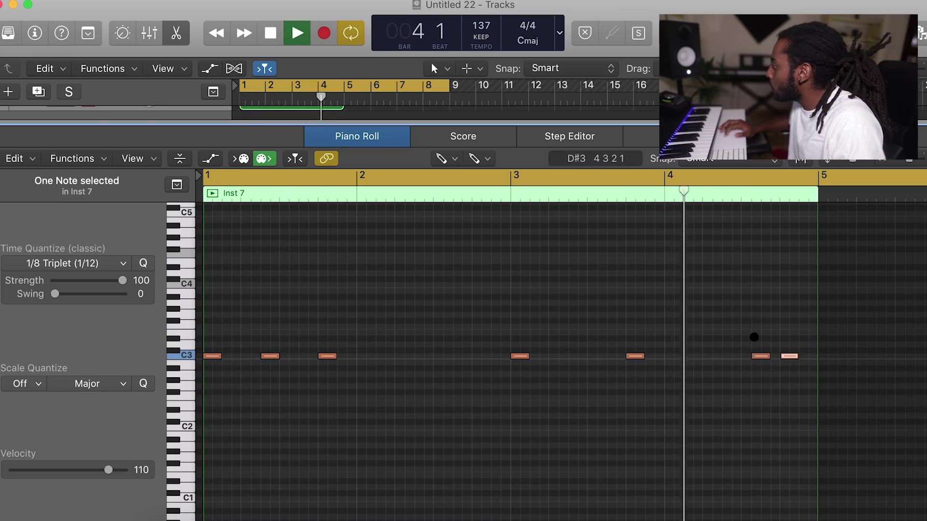
click(766, 357)
drag(767, 357, 776, 356)
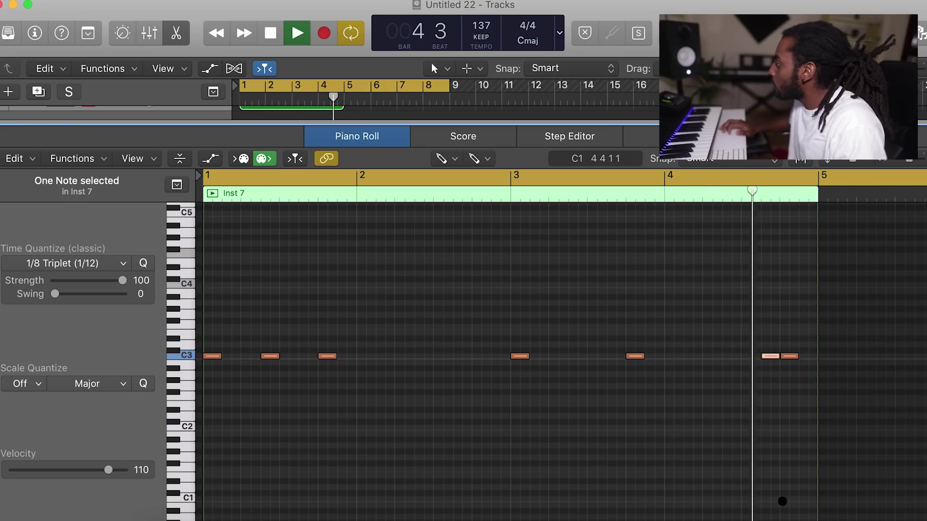
Step: Close the piano roll, show the inspector and lower the Inst 7 track volume slightly during playback
key(space)
key(e)
key(i)
key(space)
drag(311, 474, 302, 475)
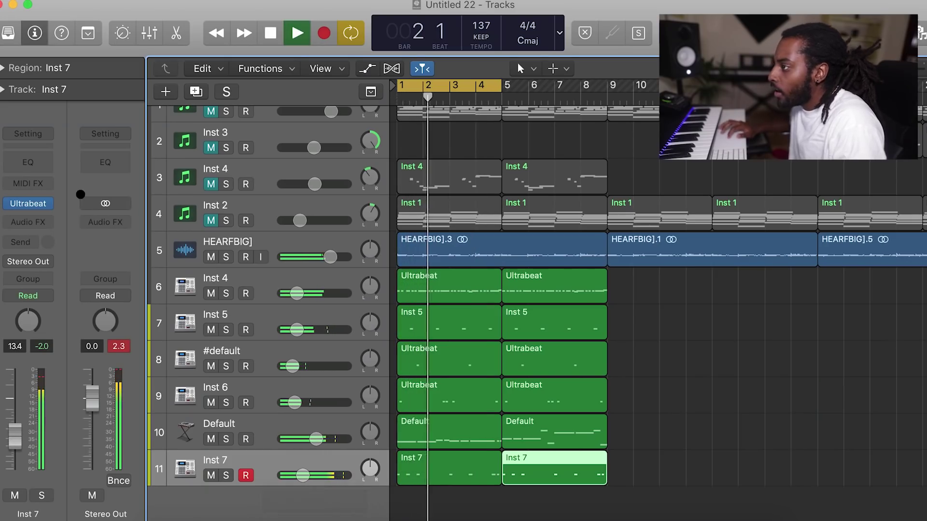
Step: Add a Channel EQ to Inst 7 with a 72 Hz low cut and a +1.0 dB boost at 420 Hz, Q 1.60, and lower its volume slightly
click(28, 162)
drag(36, 219, 153, 223)
drag(274, 202, 345, 203)
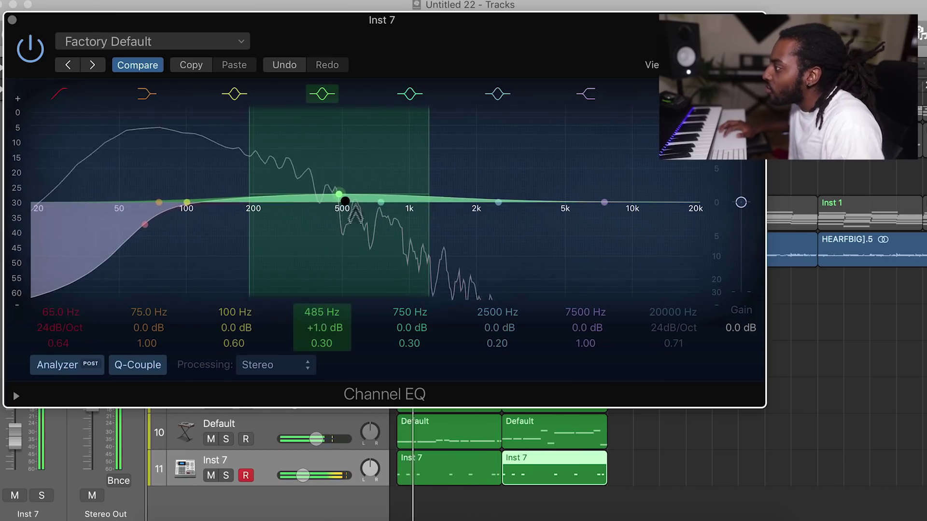
drag(321, 343, 321, 297)
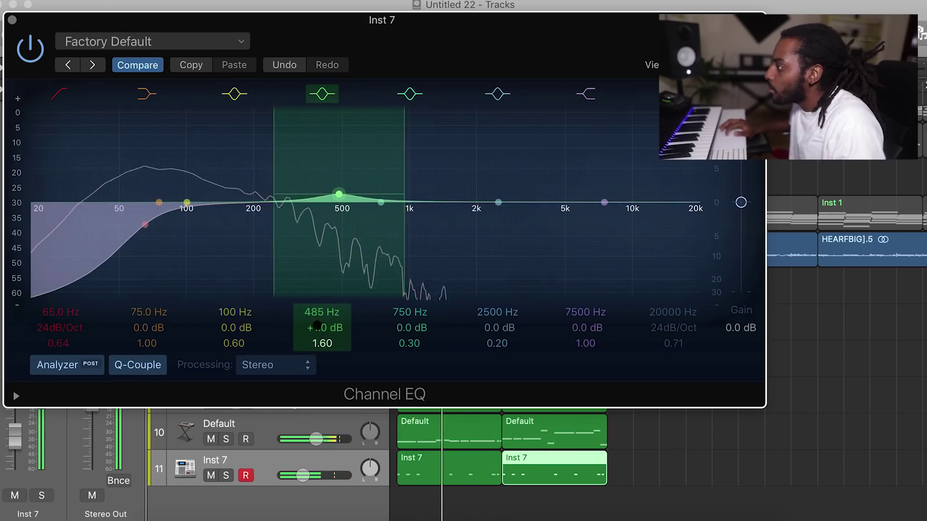
drag(339, 194, 322, 194)
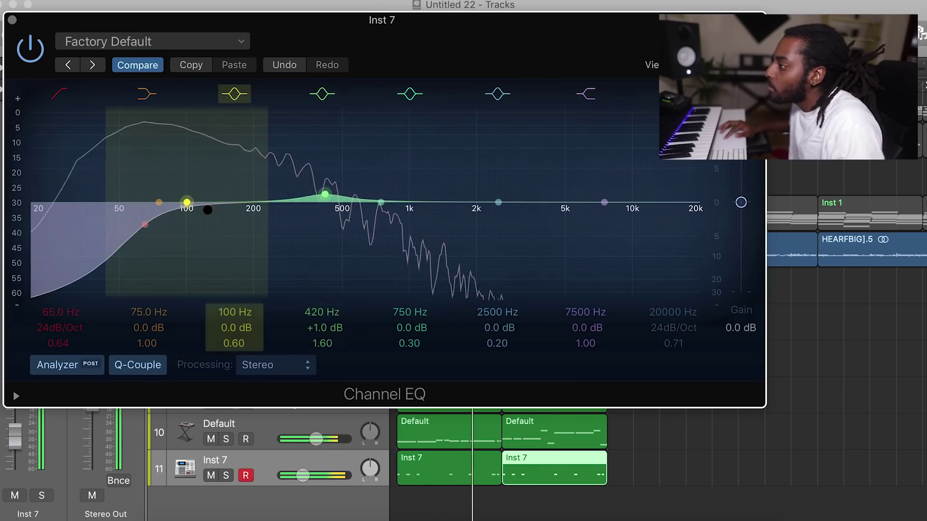
drag(145, 219, 157, 220)
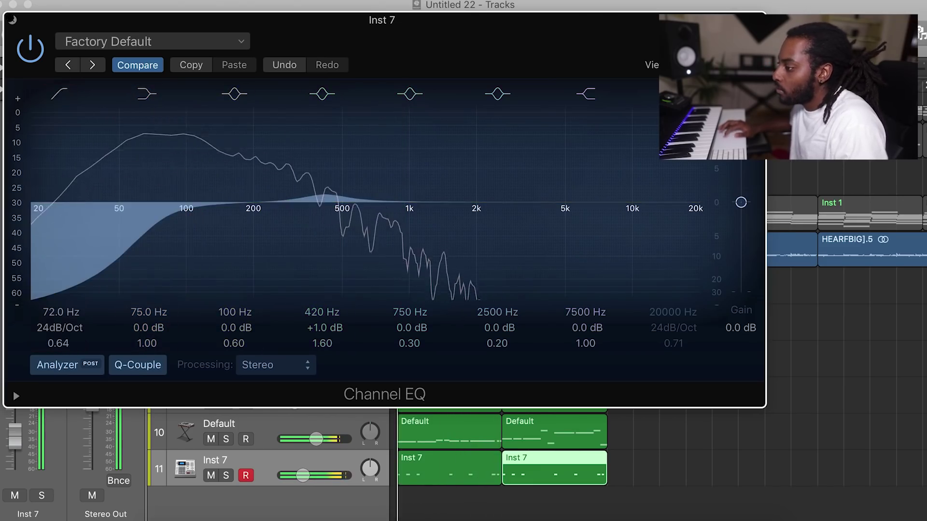
key(super+w)
drag(13, 444, 14, 447)
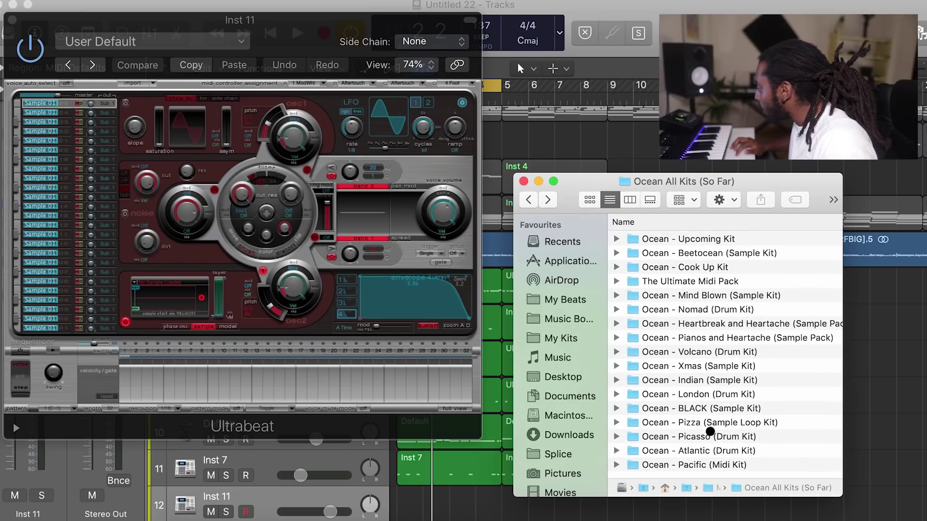
Step: Load a sound from the Percs folder of Ocean - Picasso (Drum Kit) into the new Ultrabeat and sequence it on steps 29 and 31
double_click(710, 432)
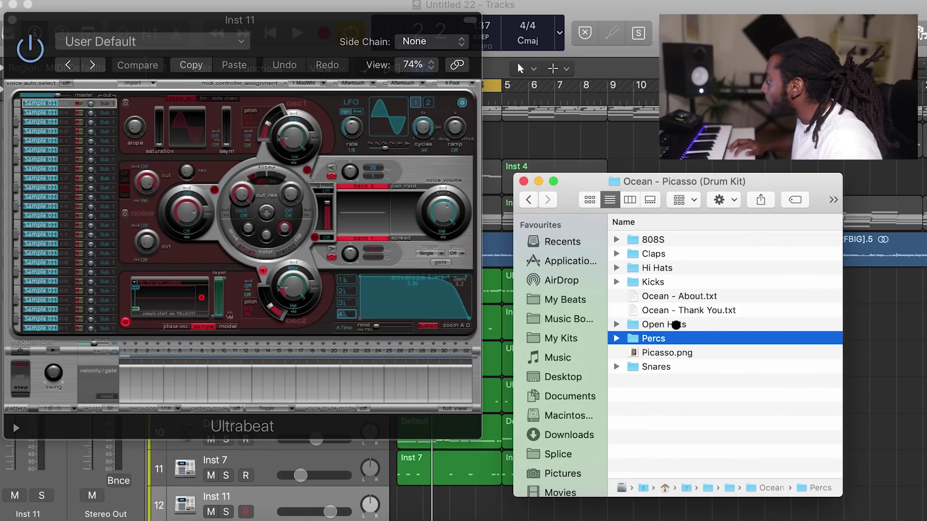
double_click(636, 337)
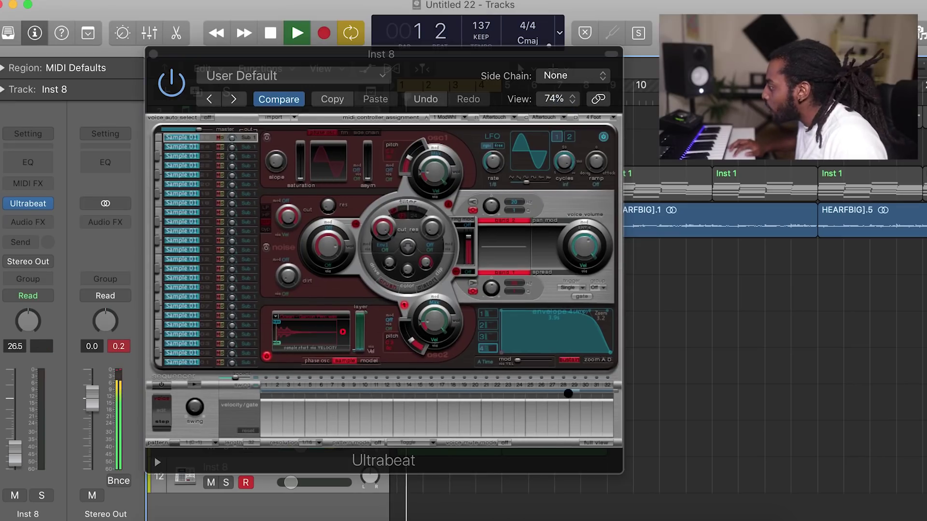
click(574, 389)
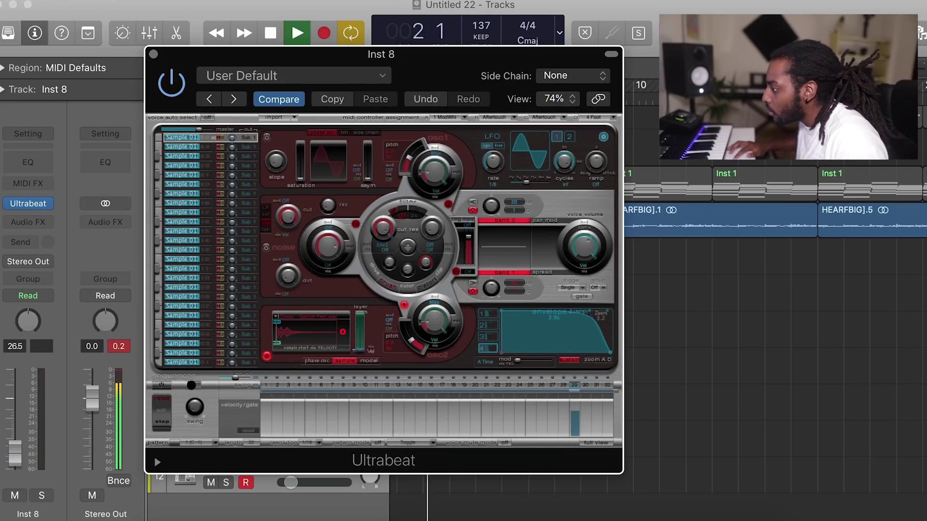
click(192, 385)
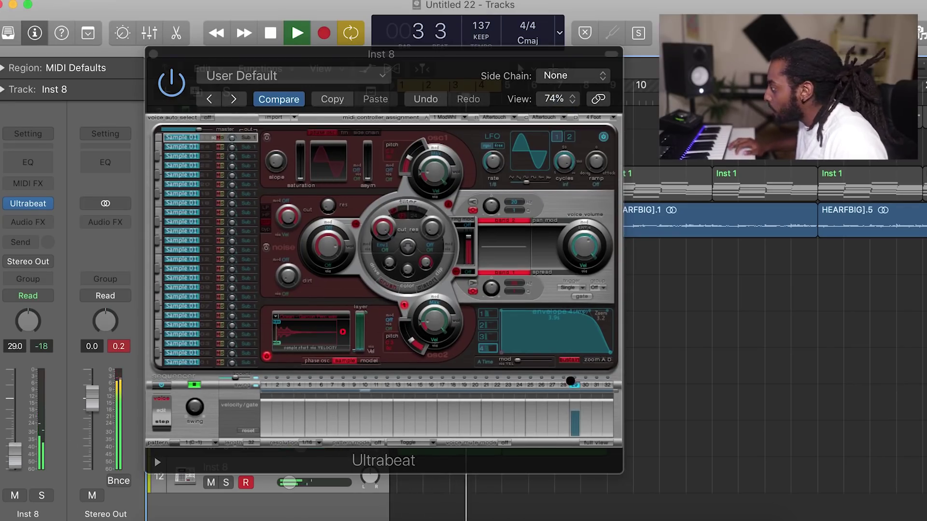
click(595, 385)
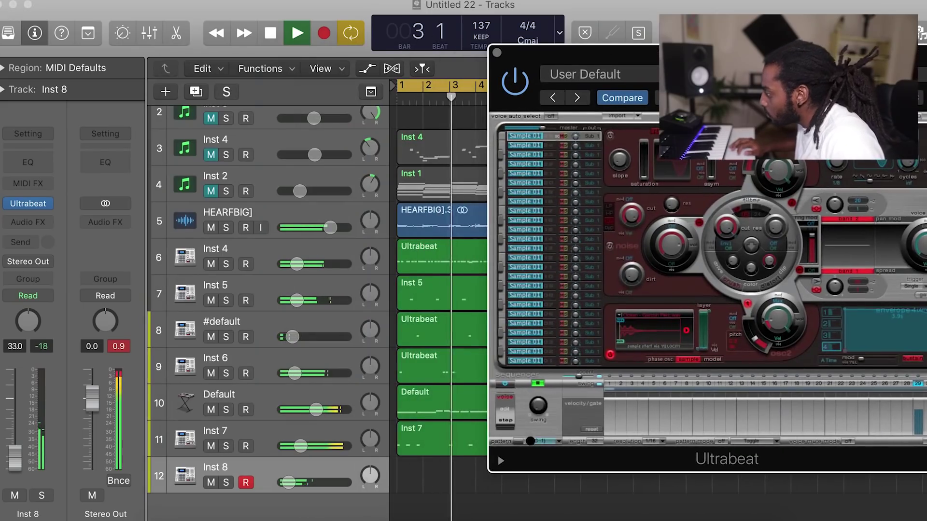
Step: Place the Ultrabeat pattern on the Inst 8 track at bar 1 and repeat the four-bar region once
drag(517, 438, 412, 484)
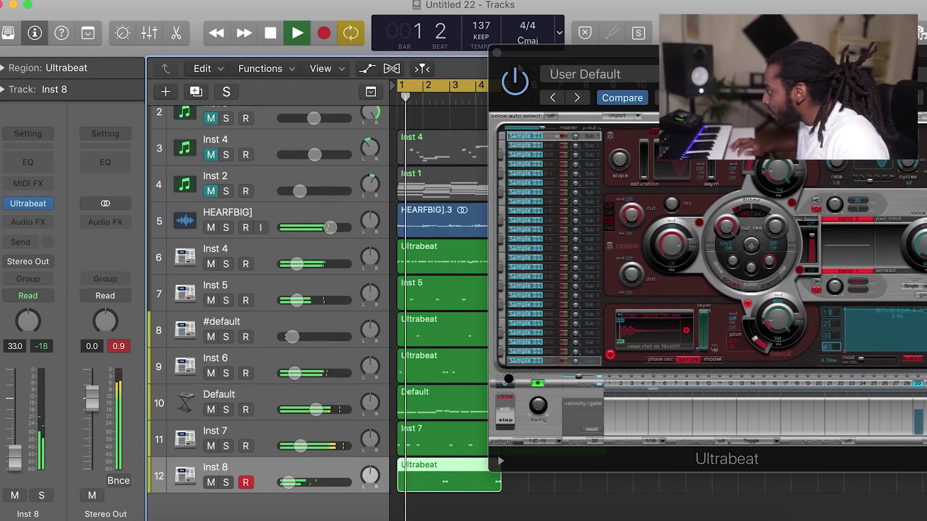
click(497, 52)
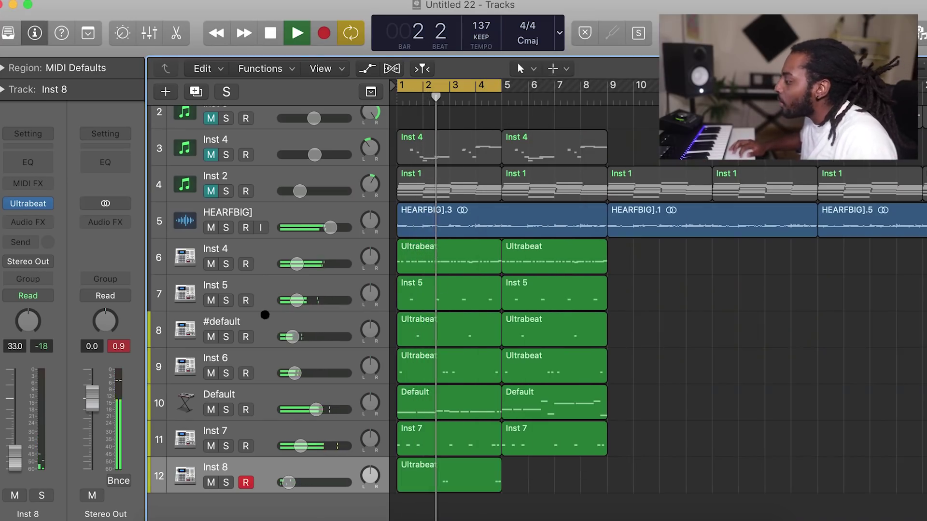
click(441, 468)
key(super+r)
drag(288, 483, 288, 482)
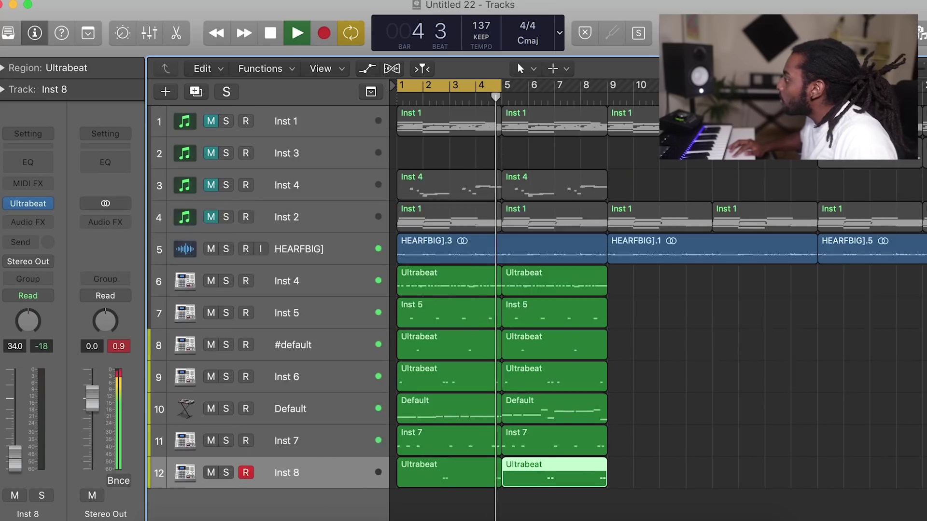
key(super+Up)
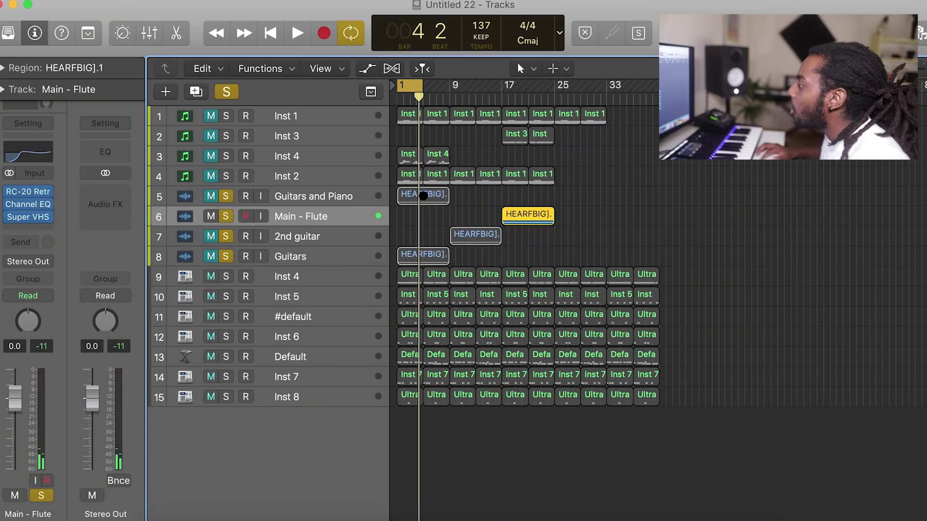
Step: Move the Guitars and Piano region to bar 25 and delete all drum and bass regions before bar 9
drag(424, 196, 582, 194)
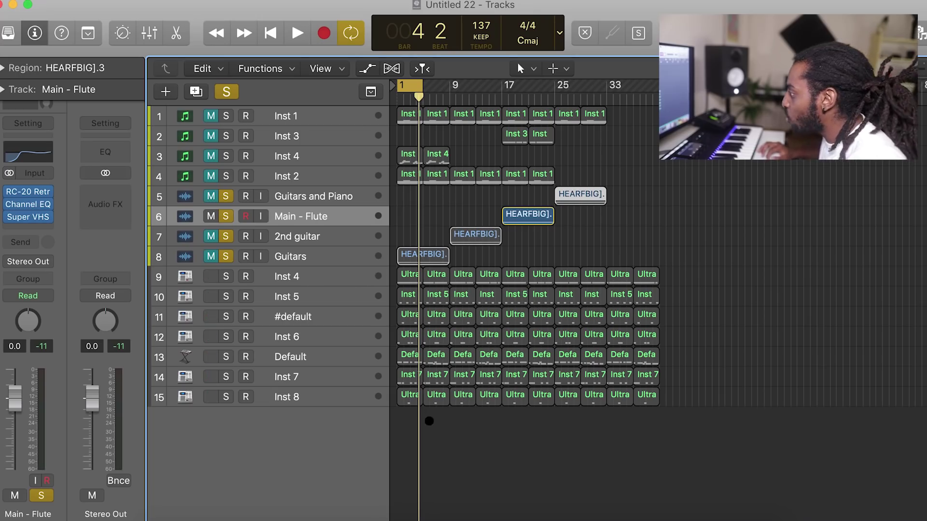
drag(438, 429, 414, 292)
key(Delete)
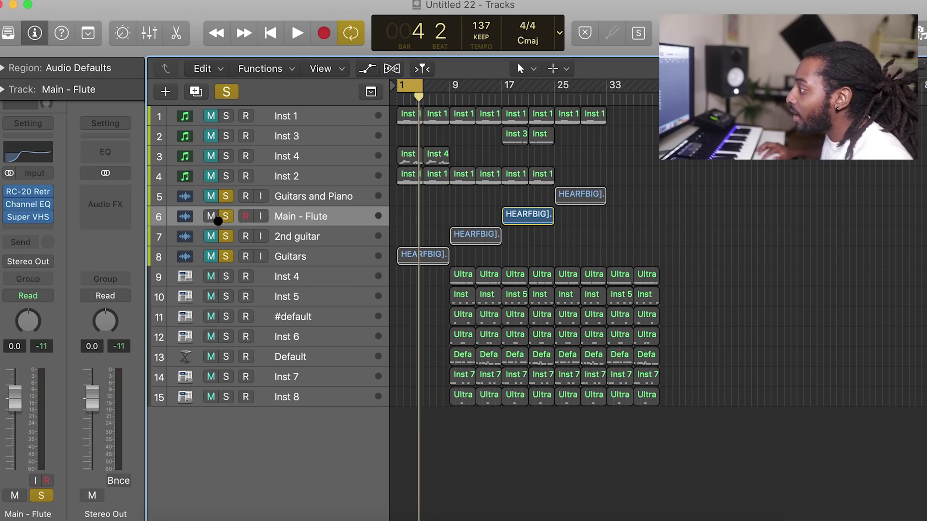
Step: Unmute the Guitars and Piano, 2nd guitar and Guitars tracks and play the arrangement
click(213, 234)
click(211, 195)
key(space)
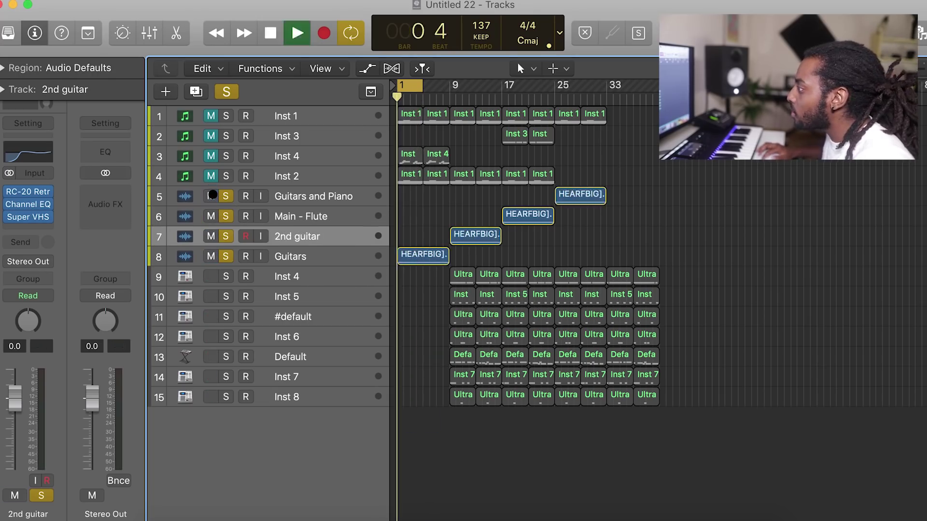
Step: Shift the cycle range to bar 9, move the Main - Flute region there in place of the 2nd guitar region, and turn off solo
drag(422, 86, 484, 85)
drag(464, 237, 490, 216)
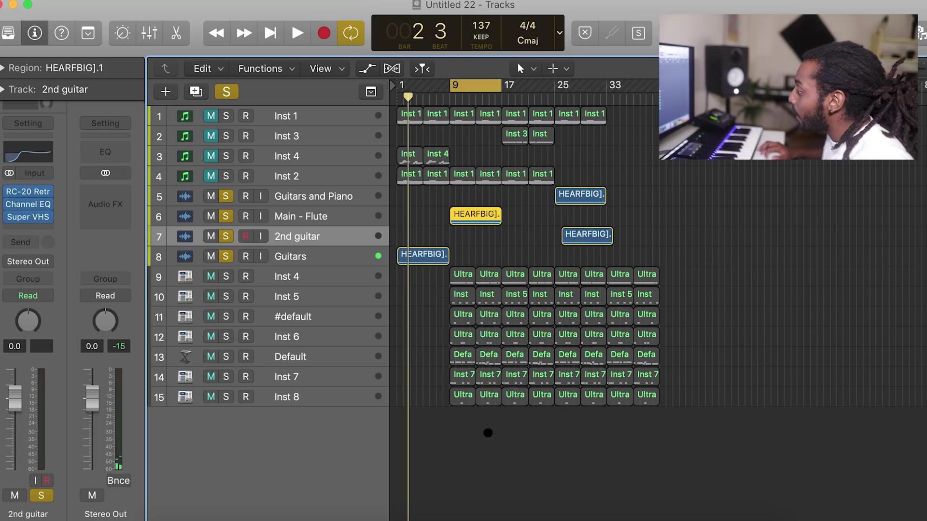
click(224, 91)
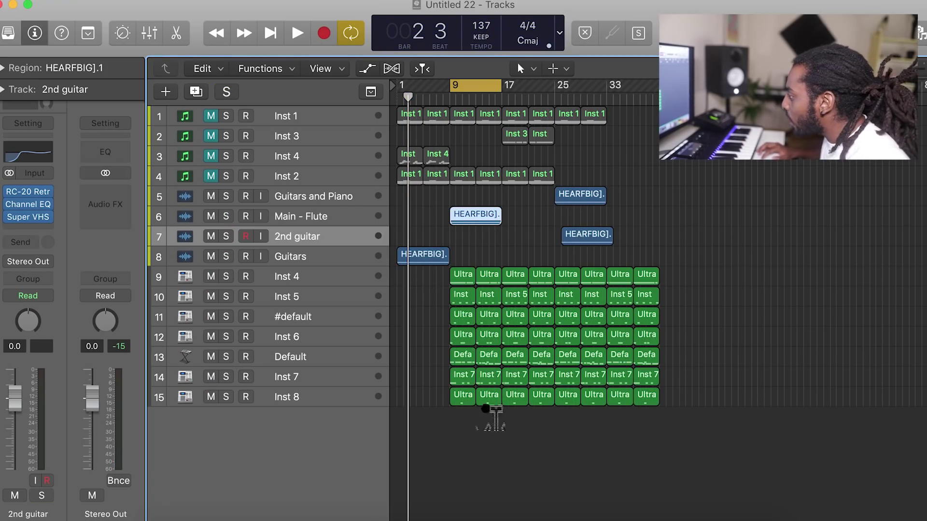
Step: Play from bar 9 and delete the Inst 7 and Inst 6 regions between bars 9 and 17
key(space)
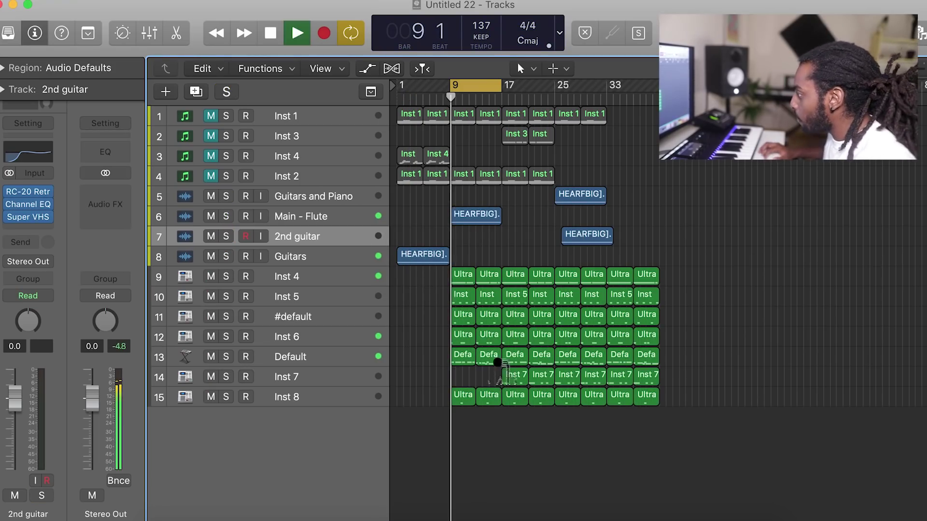
click(484, 361)
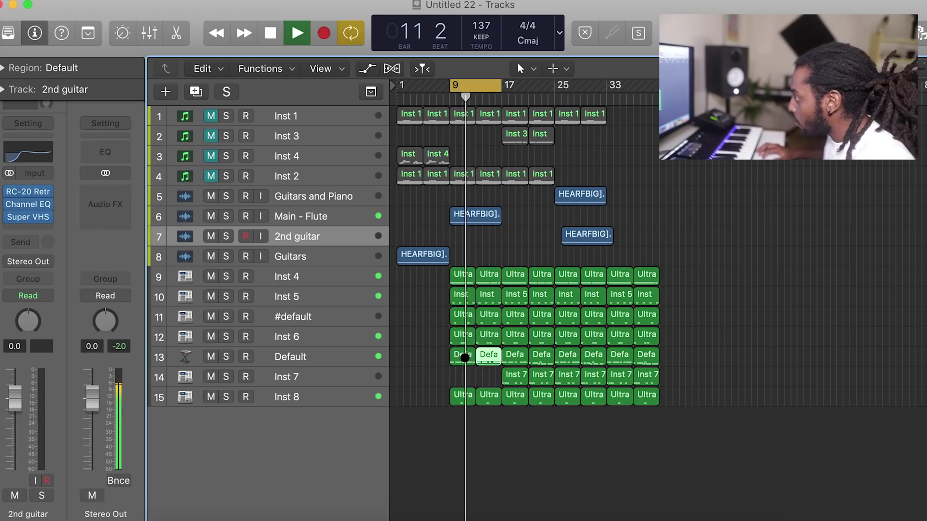
drag(443, 333, 488, 332)
key(Delete)
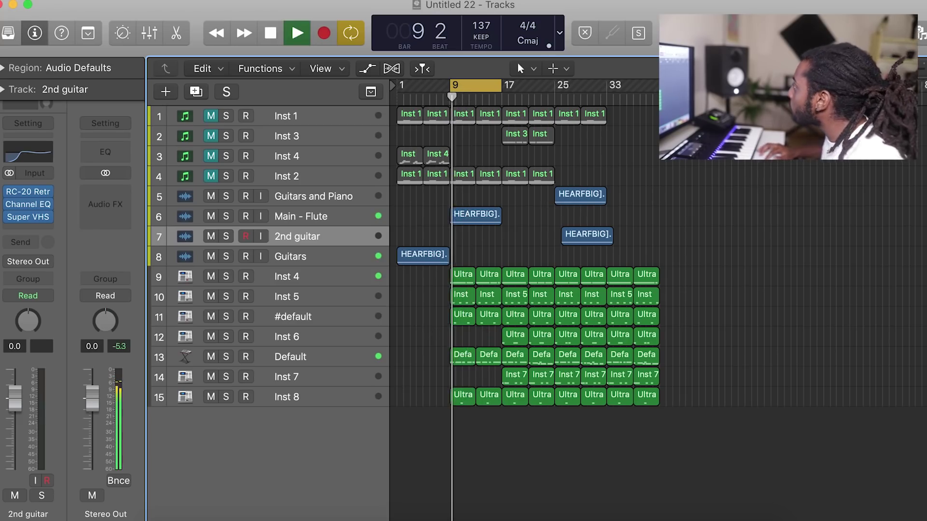
key(super+Up)
key(super+Down)
key(super+Down)
key(super+Down)
key(super+Up)
key(super+Up)
key(super+Up)
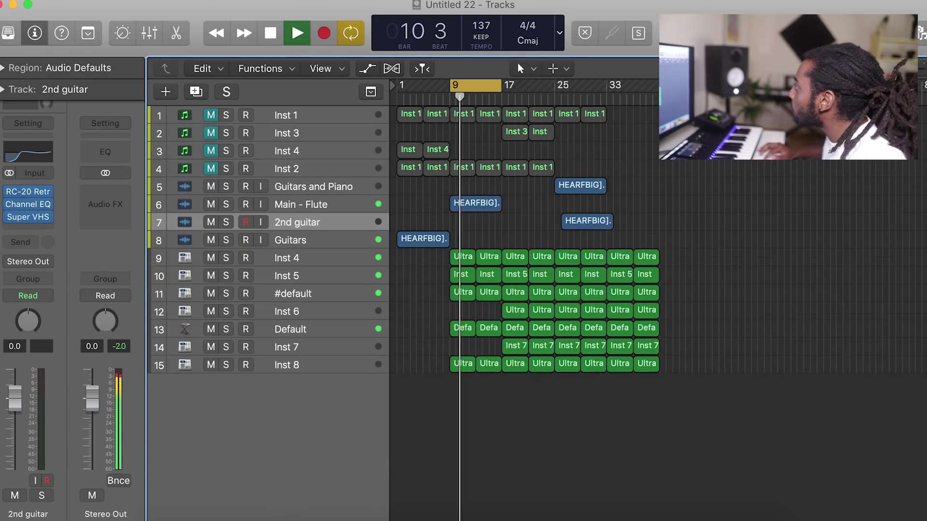
Step: Move the cycle range to bar 17 and repeat the Main - Flute region from bar 9 once
key(super+Right)
key(super+Right)
key(super+Down)
key(super+Down)
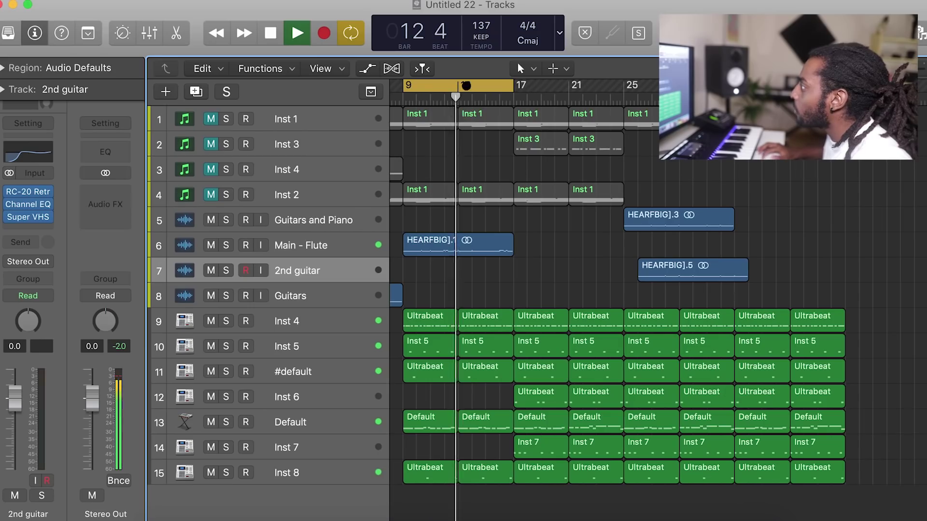
drag(440, 86, 550, 85)
scroll(465, 263, left, 2)
click(464, 233)
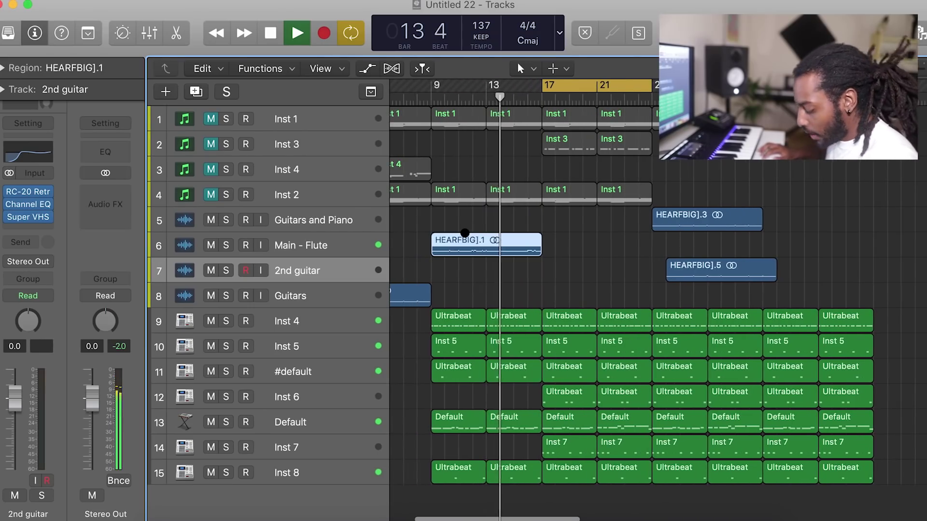
key(super+r)
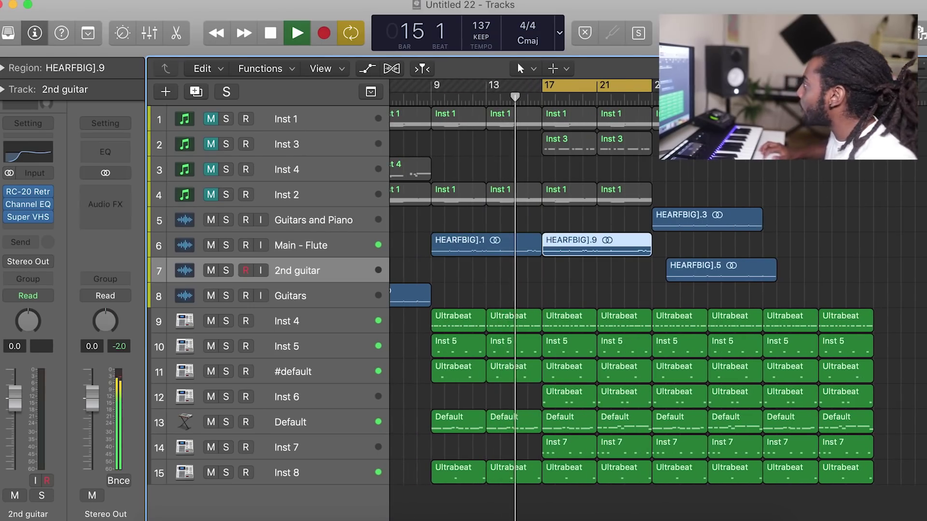
Step: Replace the Main - Flute region at bar 9 with a copy of the Guitars region and play with the cycle starting at bar 9
key(super+Left)
key(shift+super+a)
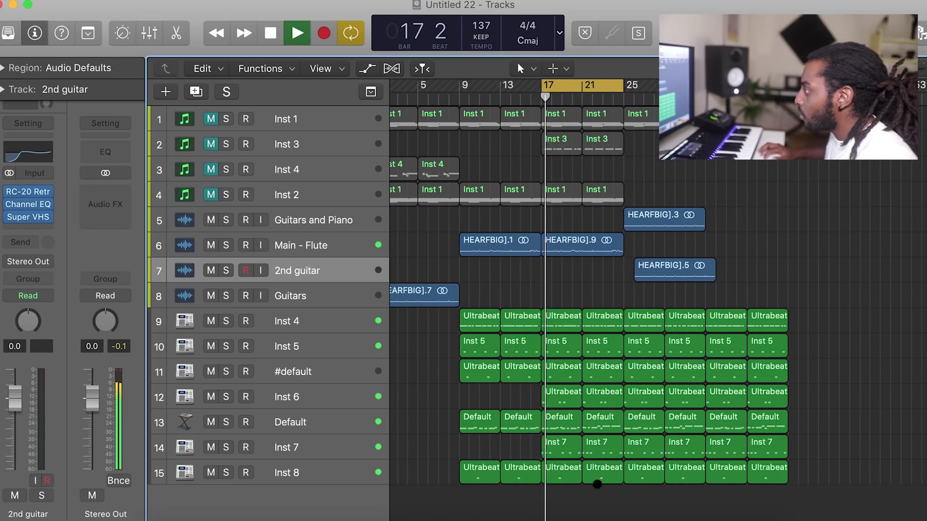
scroll(519, 265, left, 2)
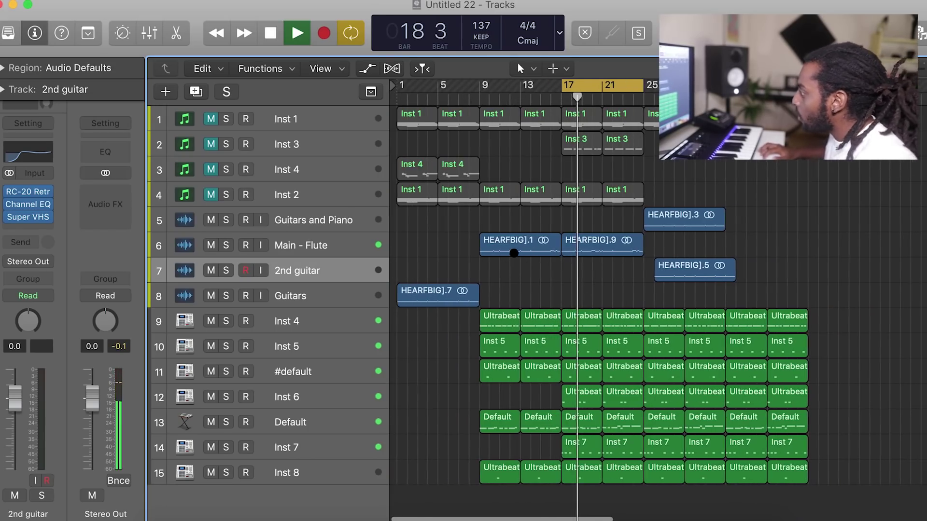
key(Delete)
drag(420, 295, 502, 294)
drag(561, 87, 480, 86)
key(space)
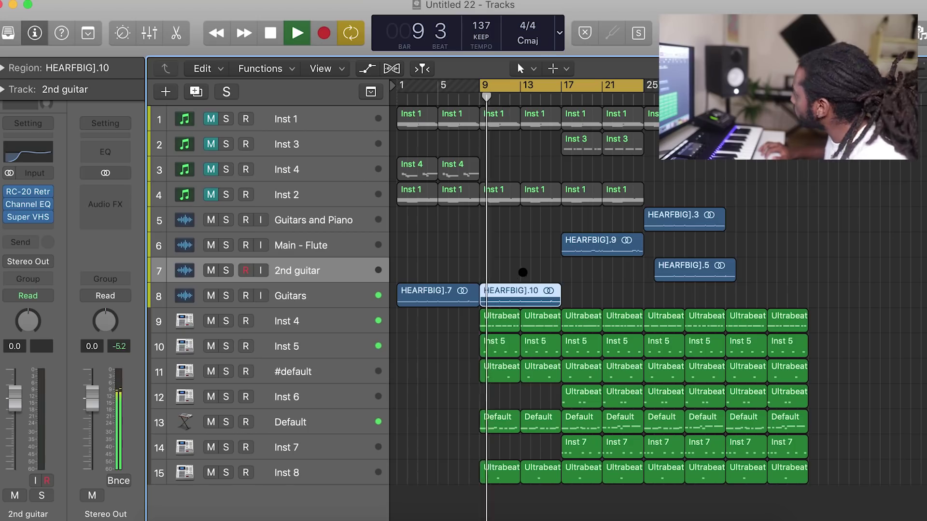
Step: Copy the Main - Flute region from bar 17 to bar 25 and move the eight-bar cycle range to bar 25
drag(482, 88, 572, 87)
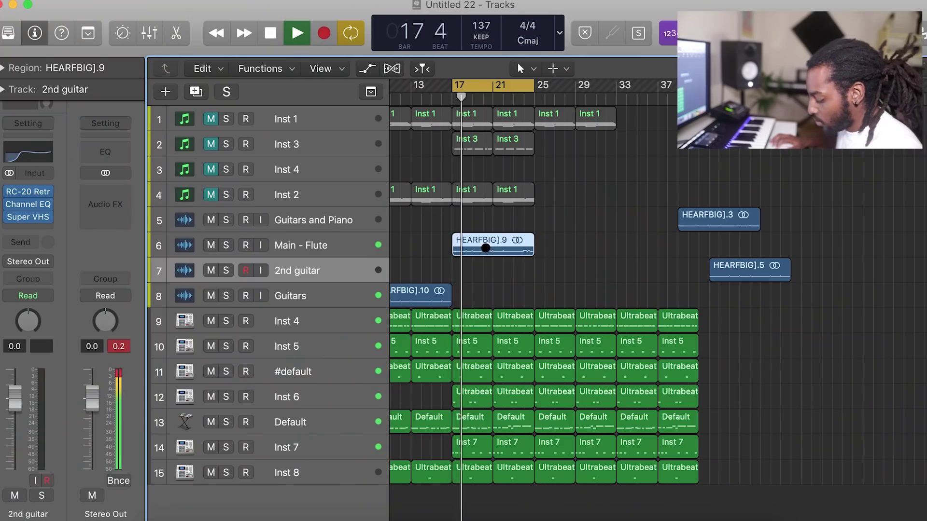
drag(485, 248, 567, 247)
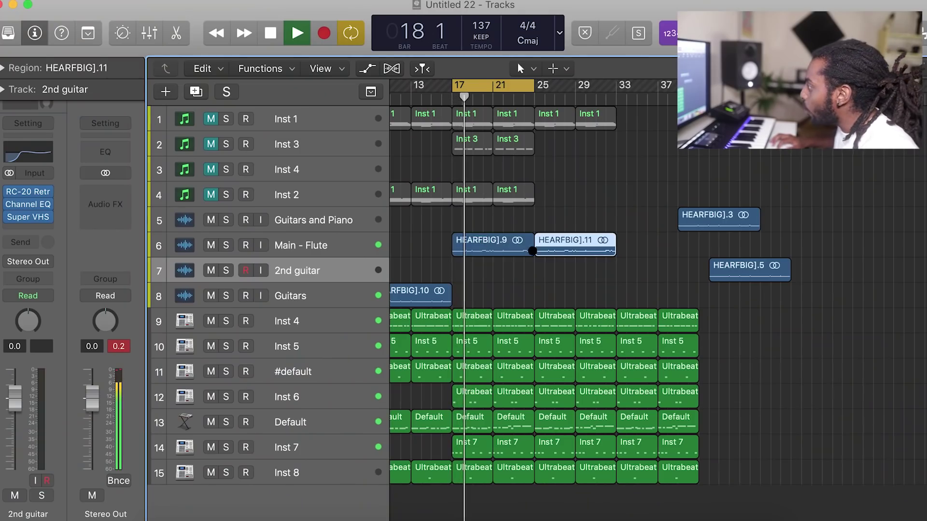
click(590, 268)
drag(500, 87, 582, 85)
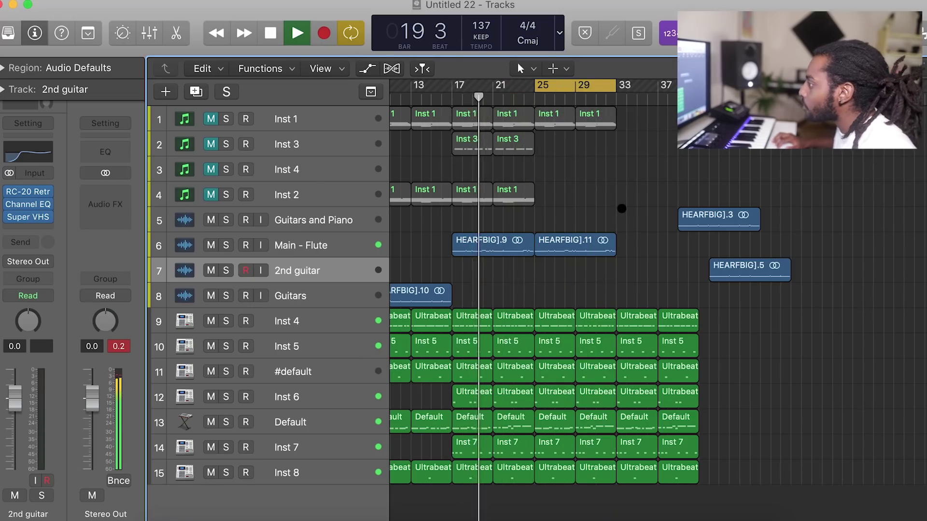
Step: Delete the two Inst 7 regions between bars 25 and 33 and play from bar 25
click(609, 240)
click(631, 250)
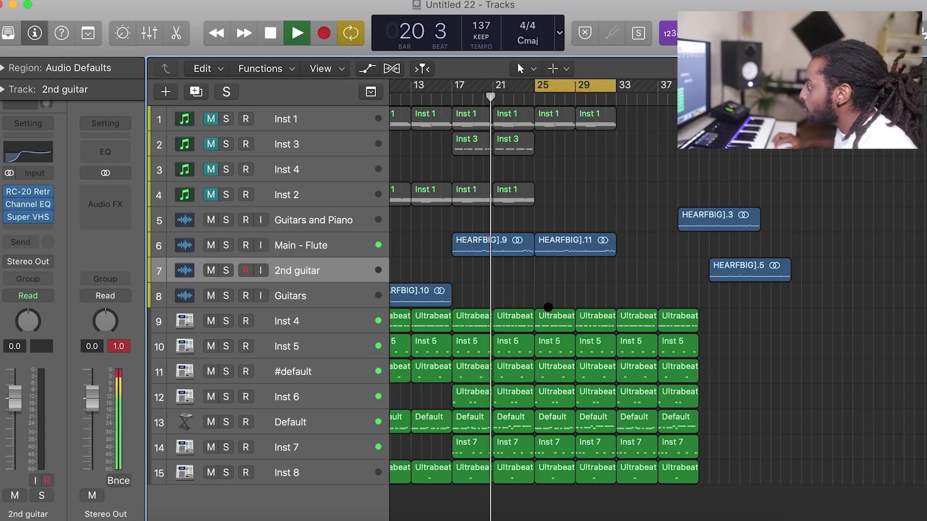
key(space)
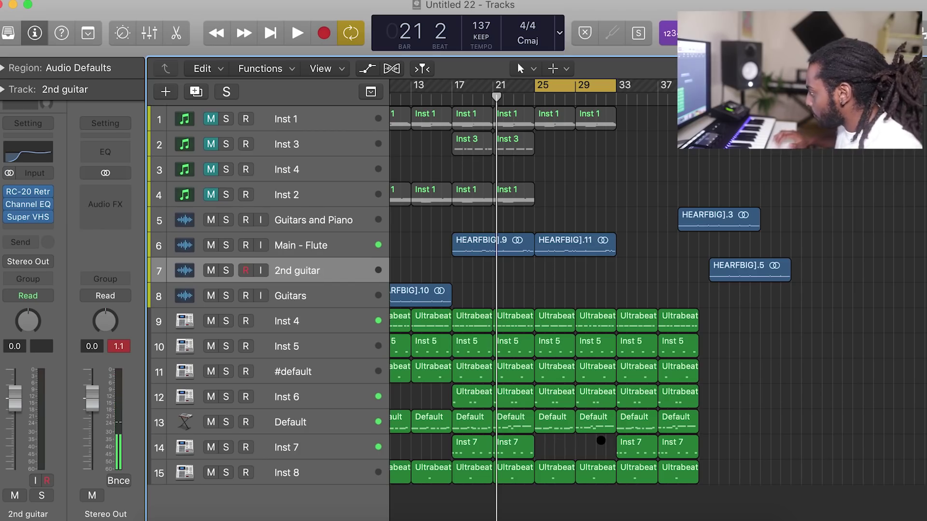
key(space)
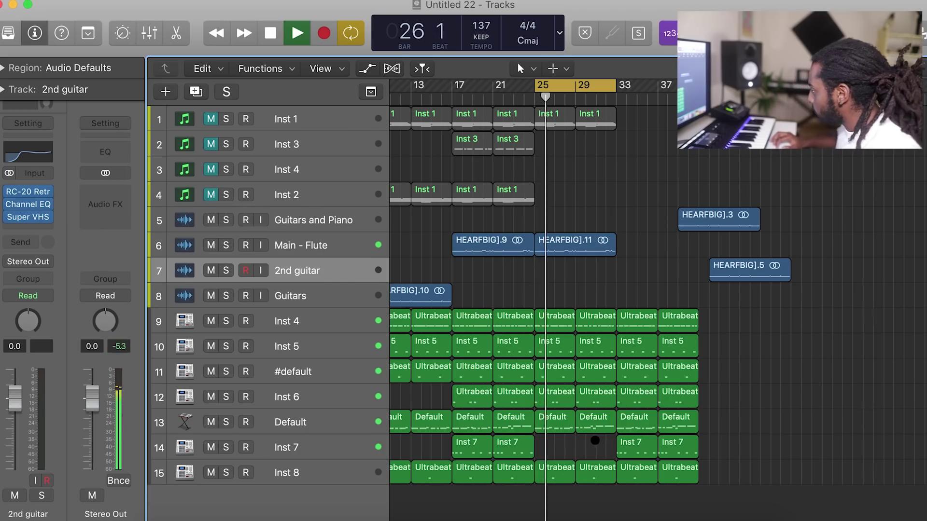
Step: Move the cycle range and the Guitars and Piano region to bar 33
scroll(539, 401, right, 2)
click(533, 68)
click(545, 89)
drag(501, 85, 582, 85)
drag(669, 217, 607, 218)
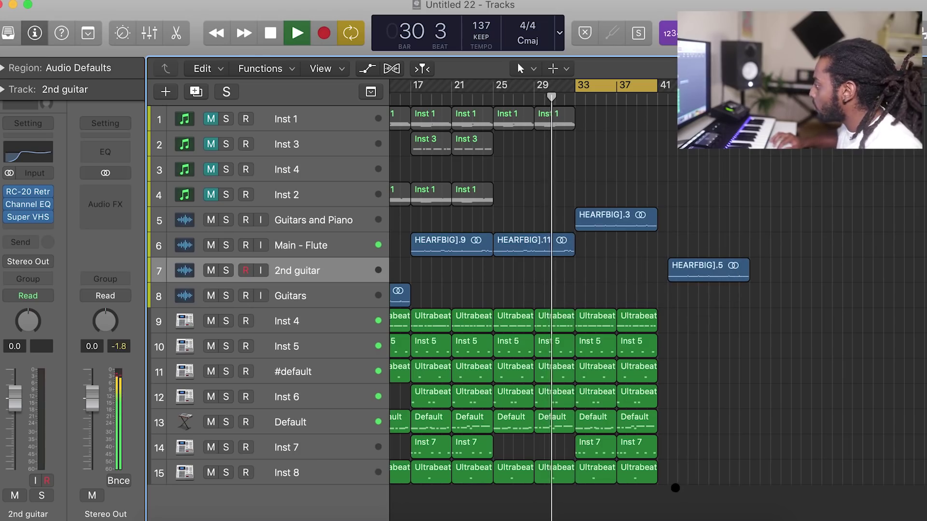
Step: Repeat the drum and bass regions of bars 33 to 41 once and move the 2nd guitar region to bar 41
drag(674, 488, 583, 312)
key(super+r)
drag(686, 265, 675, 262)
click(643, 229)
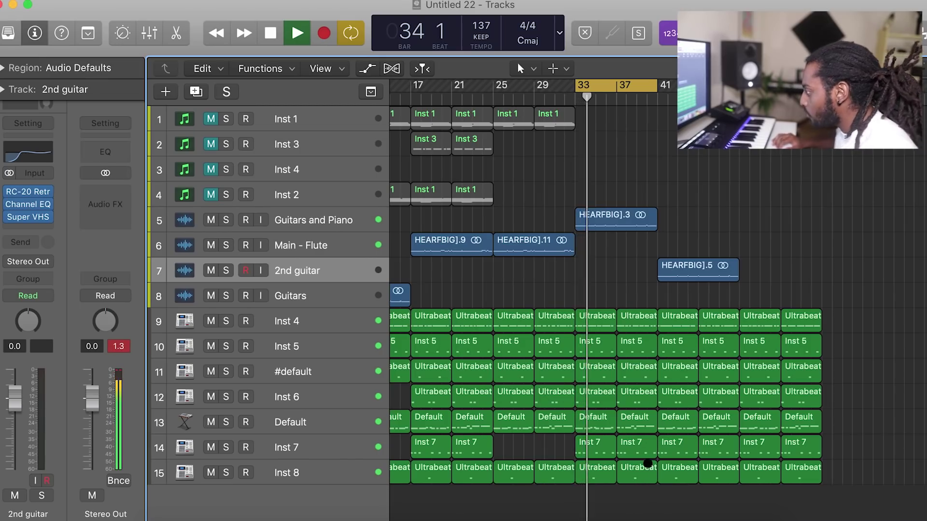
Step: Delete the Inst 6 regions between bars 33 and 41 and move the cycle range to bar 41
scroll(616, 419, right, 3)
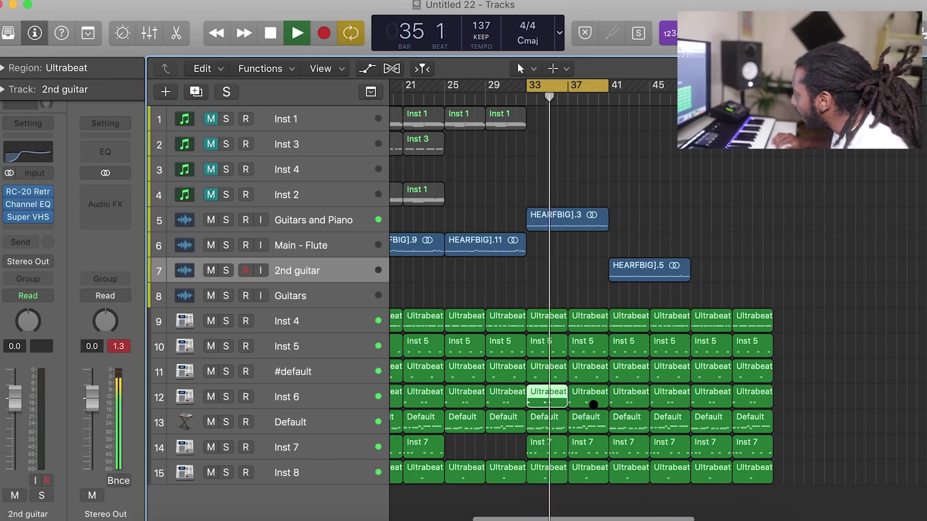
key(Delete)
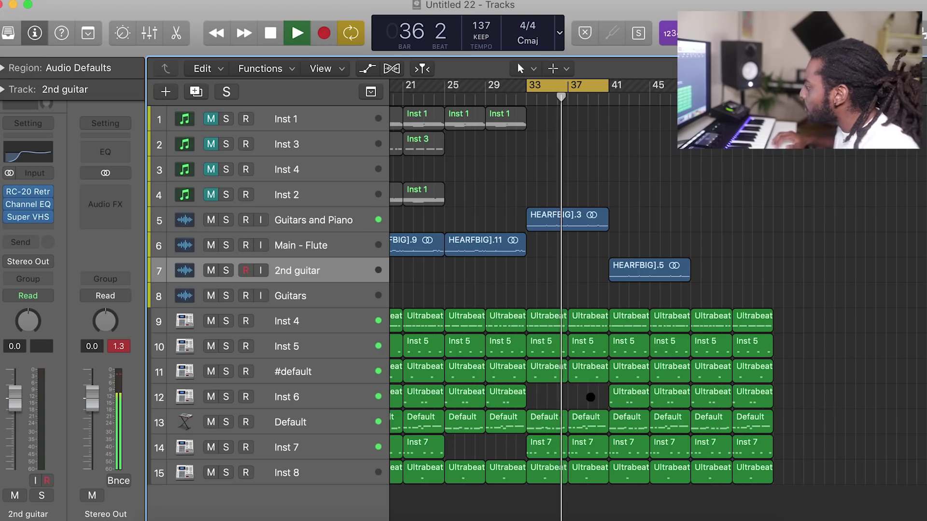
drag(556, 89, 627, 88)
scroll(681, 238, right, 2)
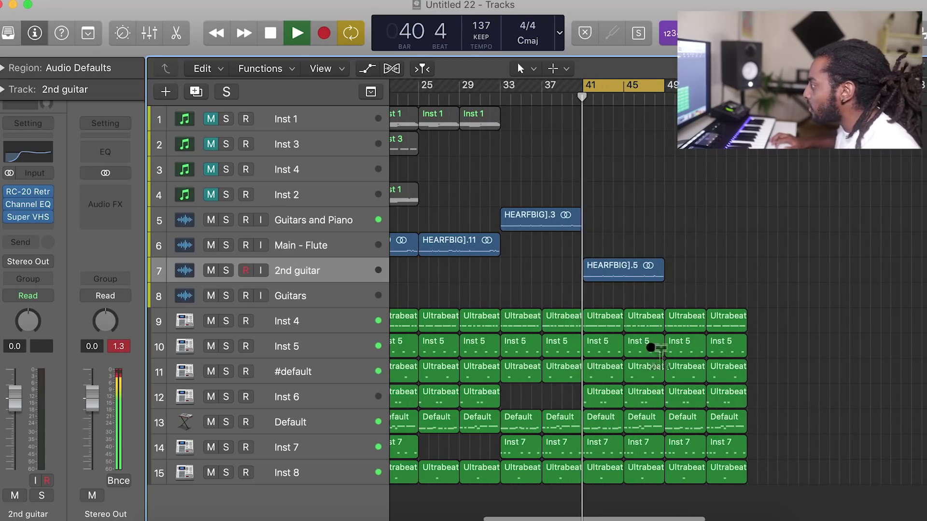
click(605, 448)
key(super+z)
click(600, 403)
key(super+z)
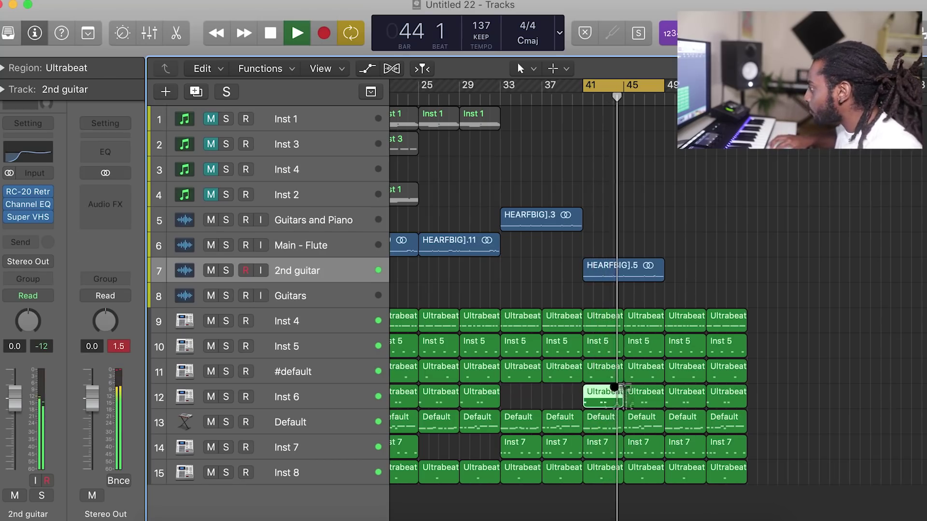
Step: Delete the #default and Inst 8 regions between bars 41 and 49
click(606, 367)
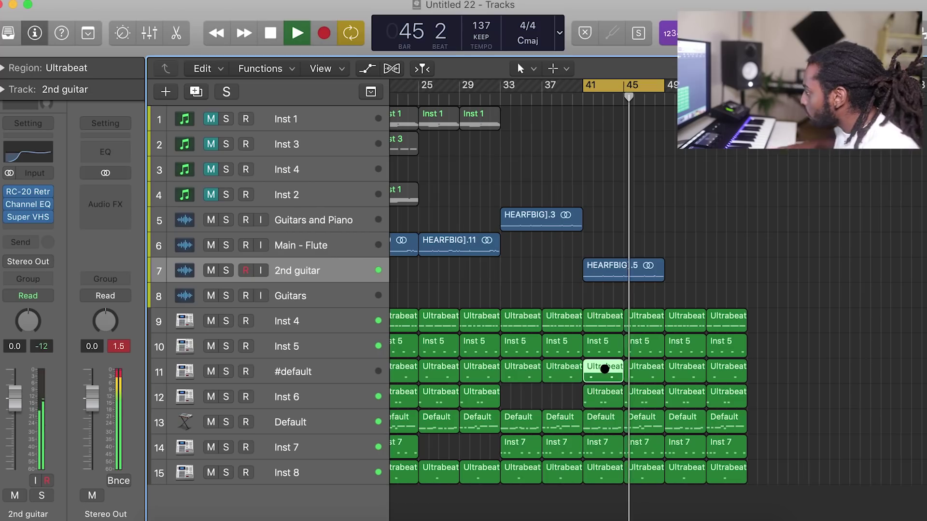
key(Delete)
click(638, 374)
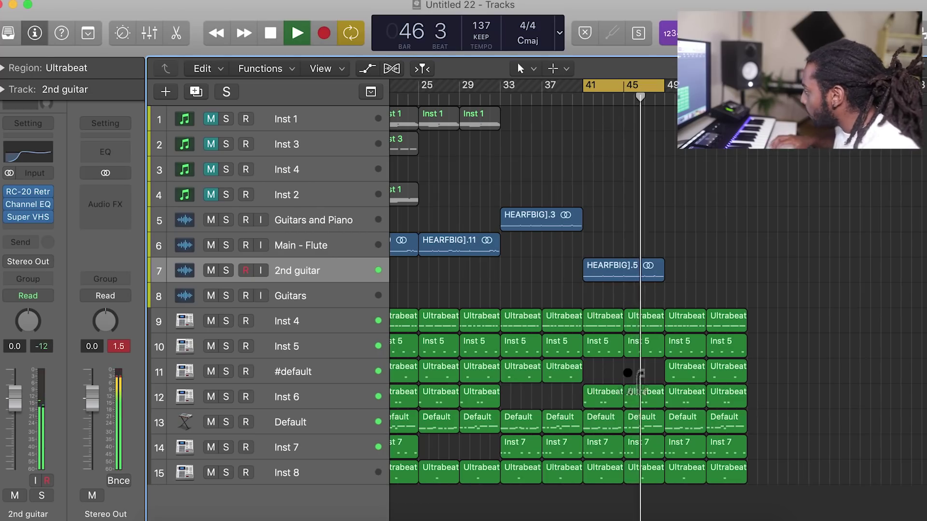
click(644, 475)
click(600, 472)
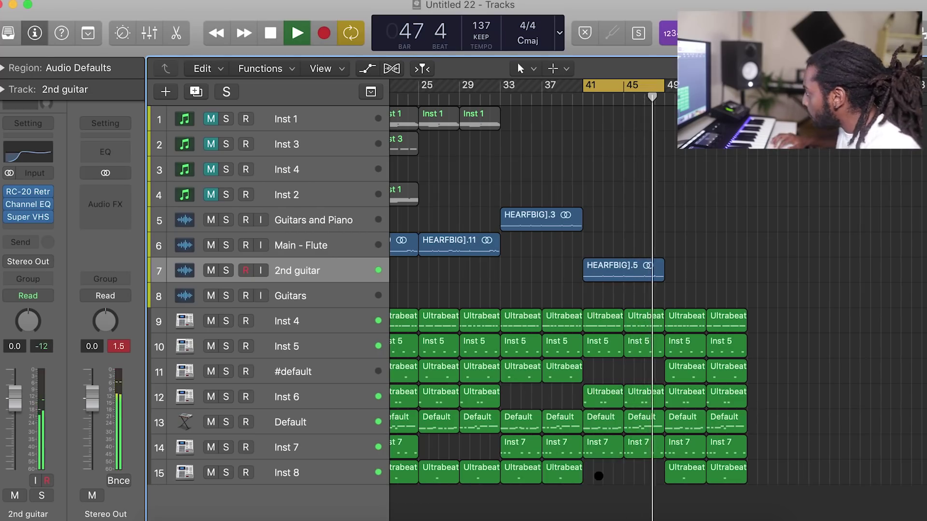
Step: Delete all drum and bass regions from bar 49 onward and stop playback
drag(727, 495, 676, 312)
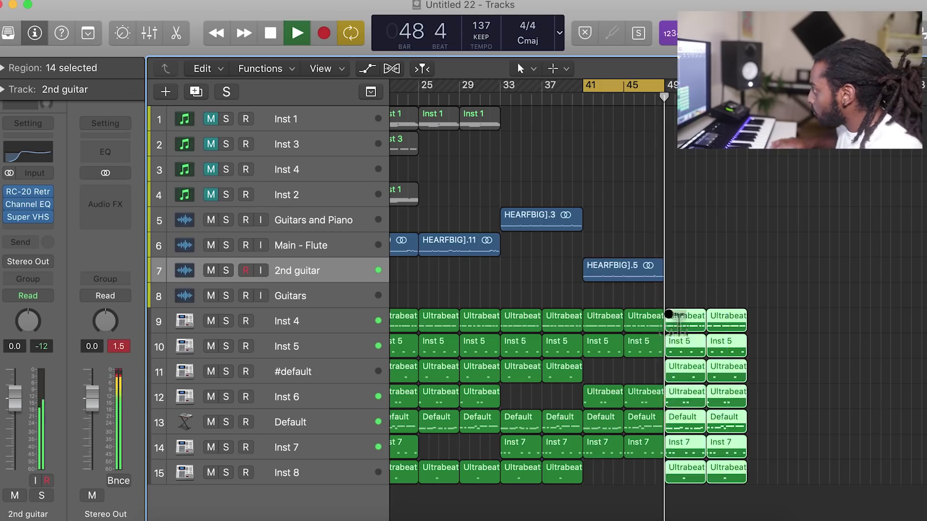
key(Delete)
key(space)
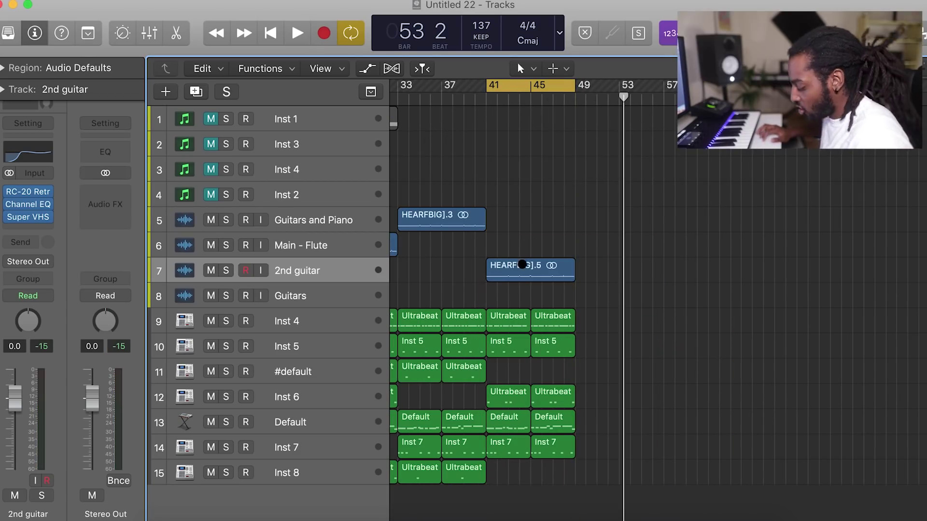
Step: Repeat the 2nd guitar region at bar 49, move the cycle range there and start playback
key(super+r)
drag(507, 85, 598, 87)
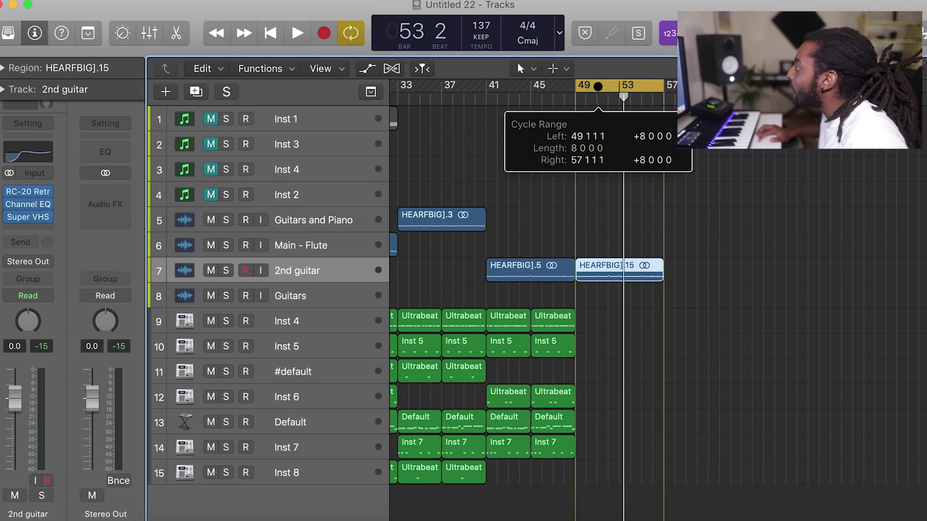
key(space)
Step: Select the melody, drum and bass regions from bar 9 to bar 57 and repeat them once from bar 57
key(super+Left)
key(super+Left)
key(super+Left)
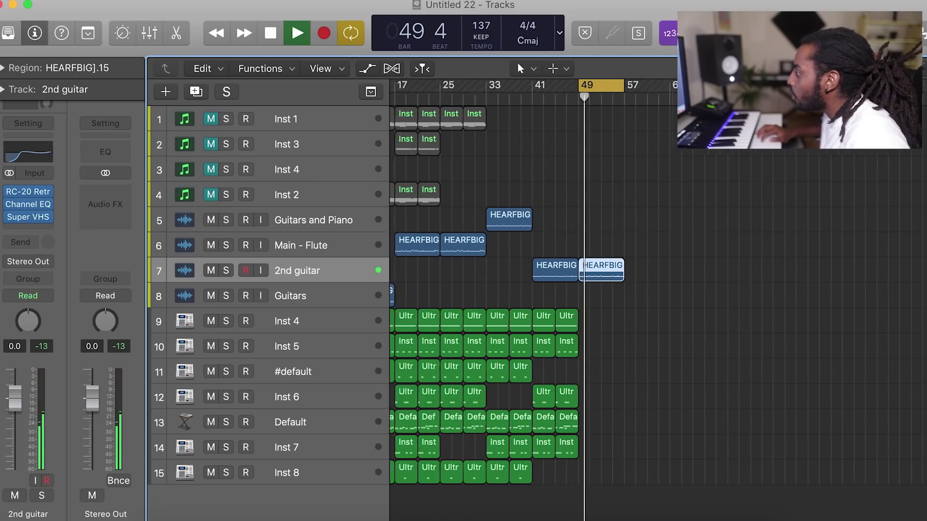
drag(659, 495, 444, 205)
key(super+r)
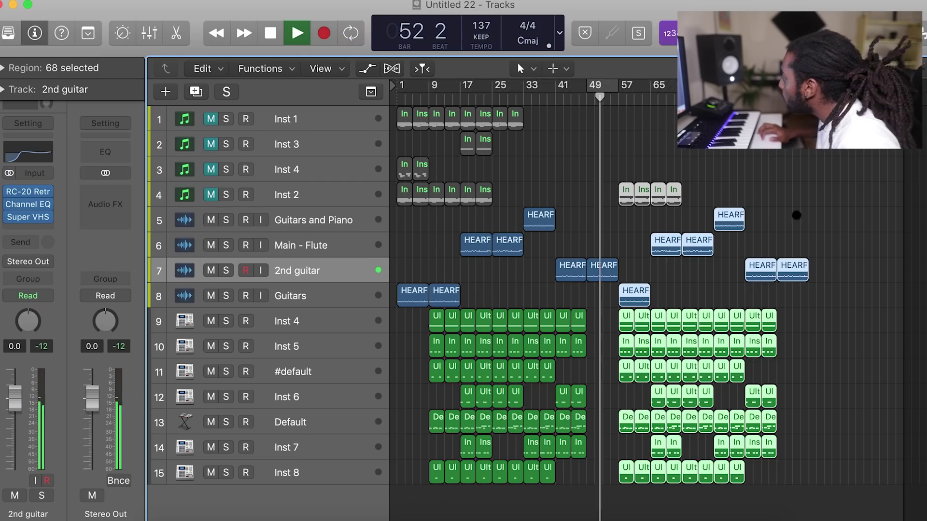
Step: Copy the guitar, flute, drum and bass regions starting between bars 57 and 73 to bar 105, then resume playback
click(825, 207)
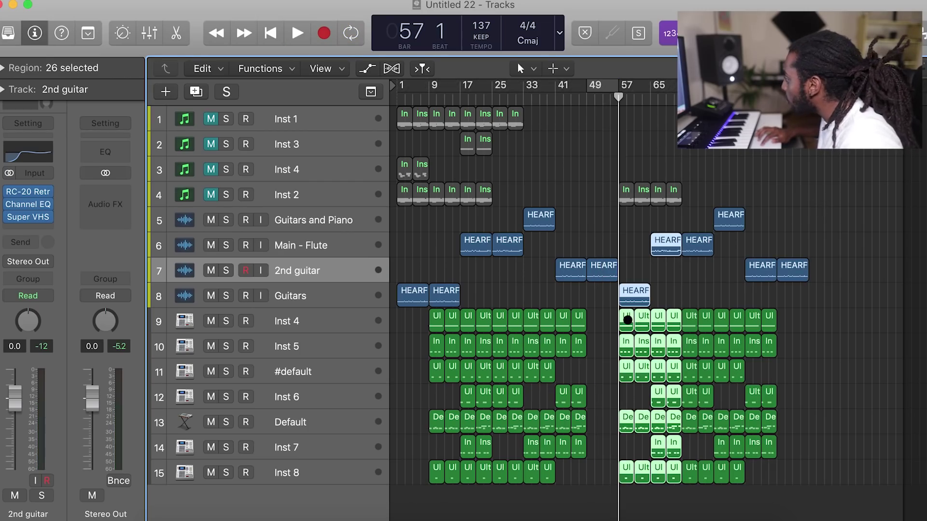
drag(627, 319, 817, 321)
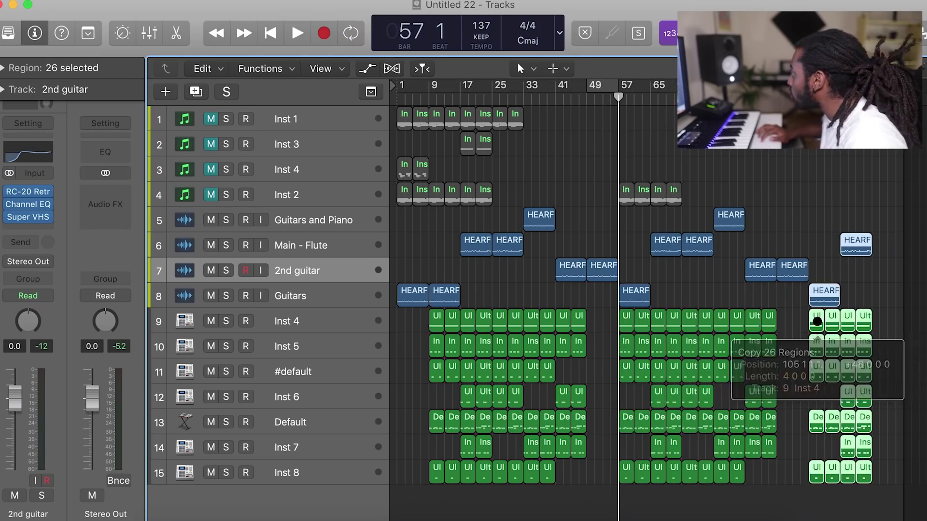
key(space)
Step: Add a copy of the last Main - Flute region at bar 121
click(844, 272)
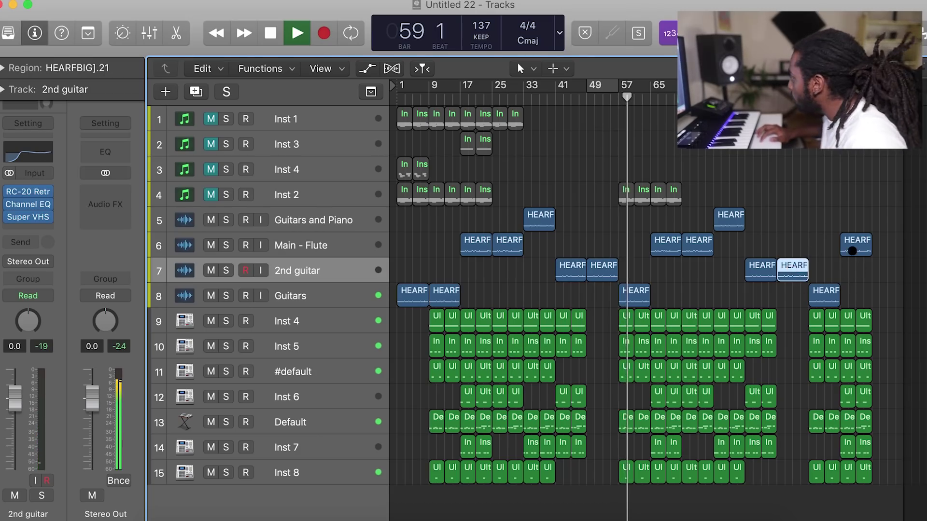
drag(879, 244, 888, 245)
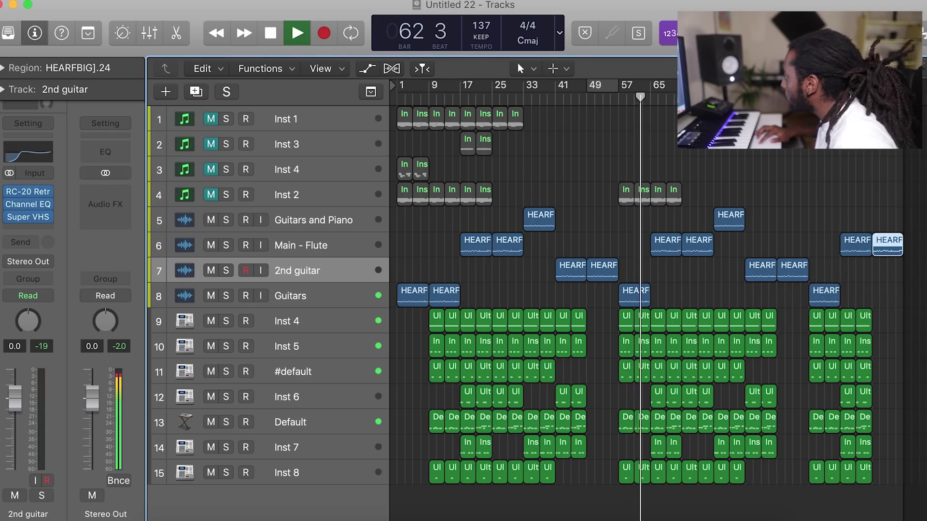
key(super+Up)
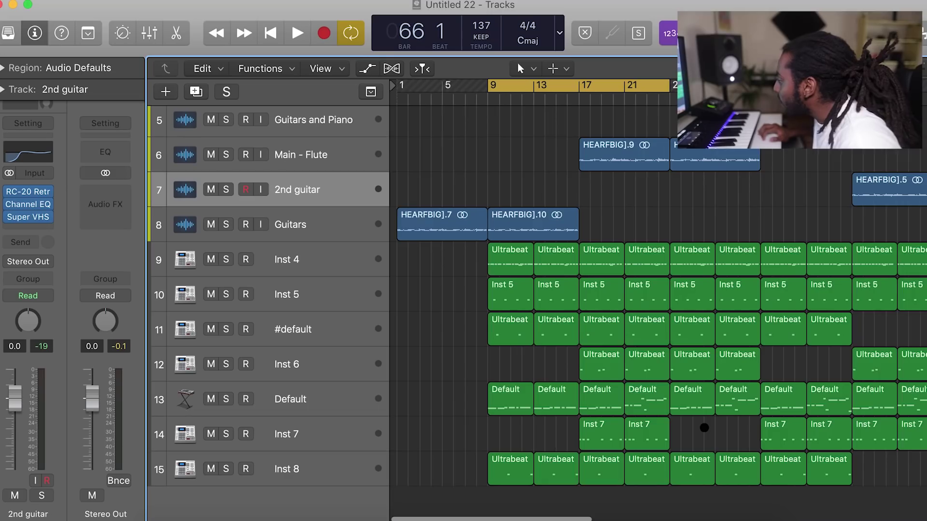
Step: Audition the Default bass region at bar 21 in a cycle of bars 21–25, and move it out to replace the bass regions starting at bars 25 through 45
scroll(704, 428, right, 3)
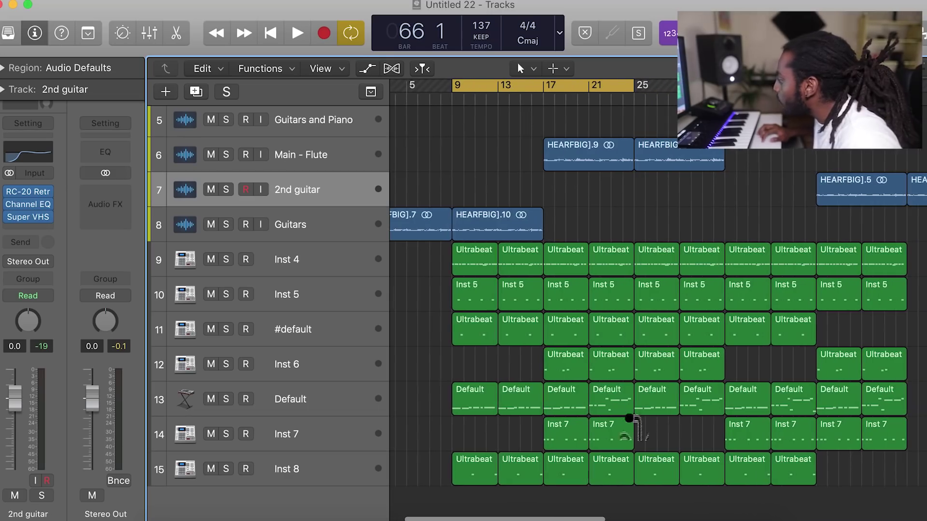
click(605, 398)
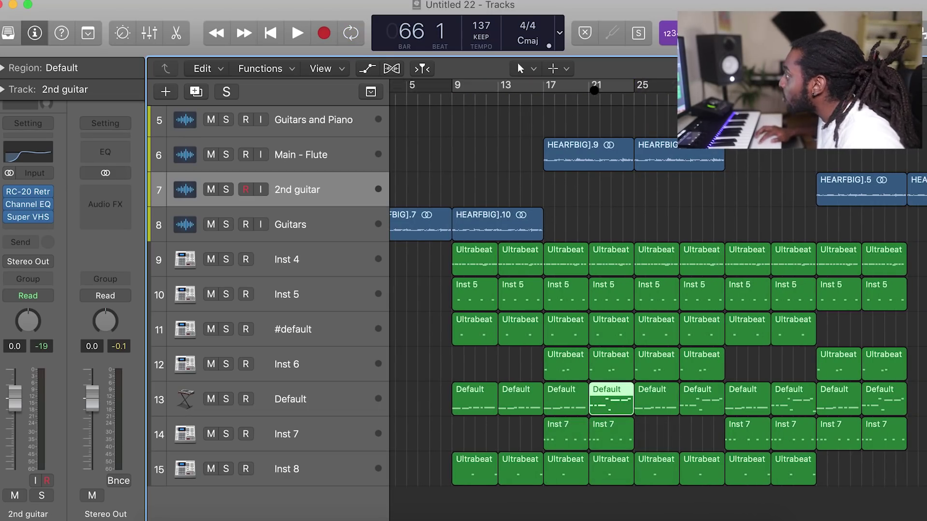
drag(590, 87, 633, 88)
key(space)
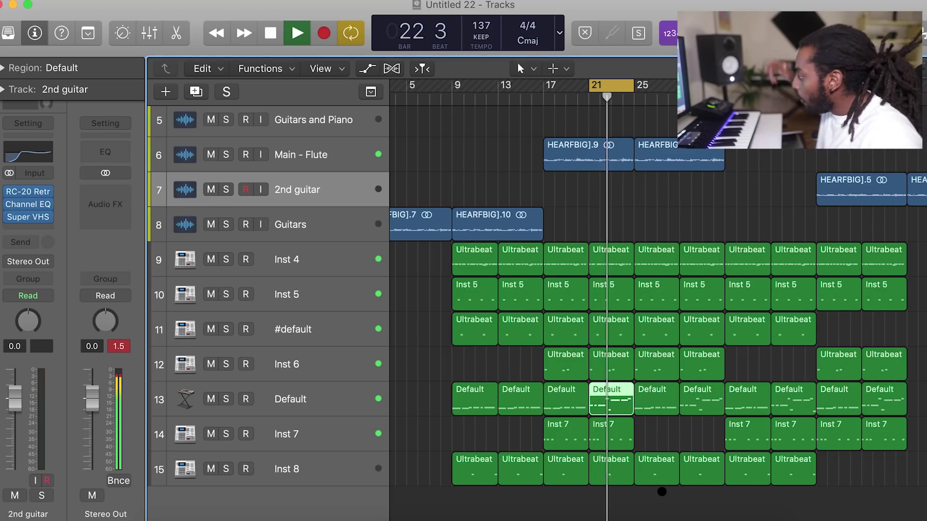
drag(604, 400, 704, 394)
drag(673, 395, 647, 399)
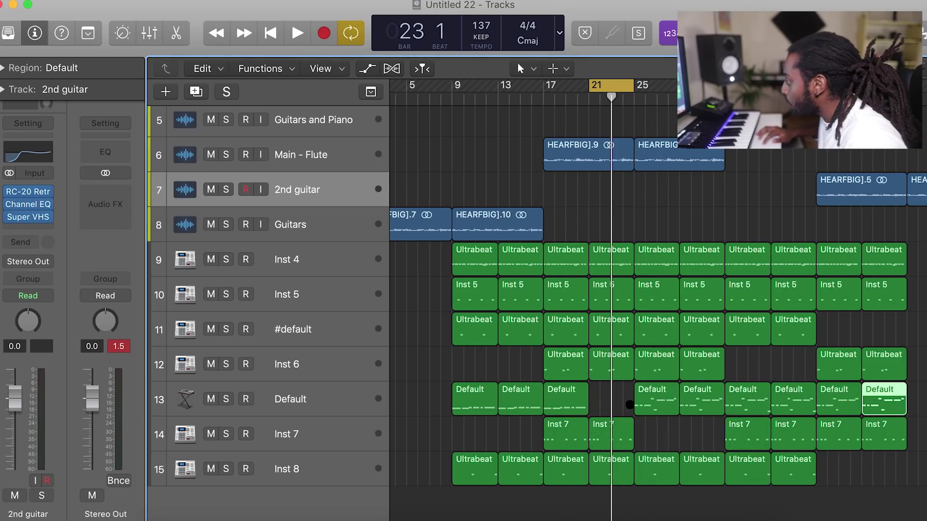
Step: Move the cycle range to bars 17–21, play it back and copy the Default bass region from bar 17 to bar 21
drag(603, 86, 558, 86)
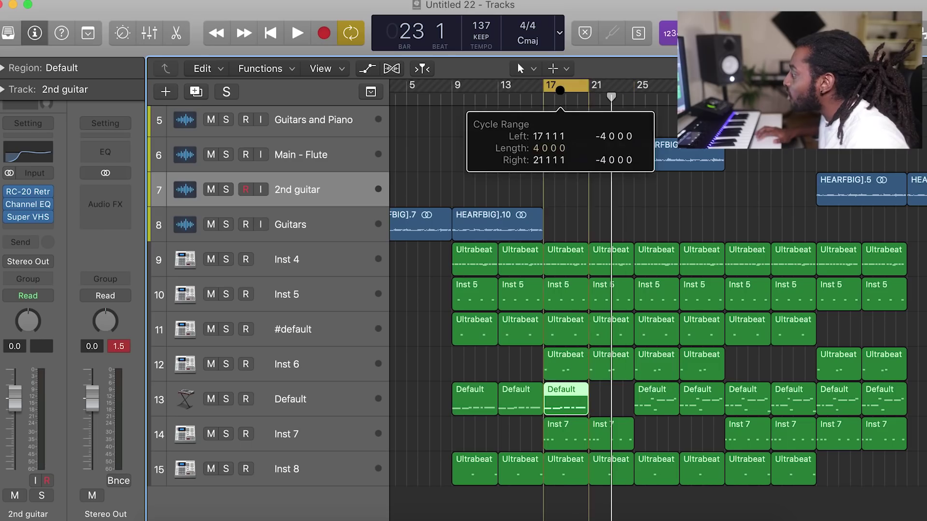
key(space)
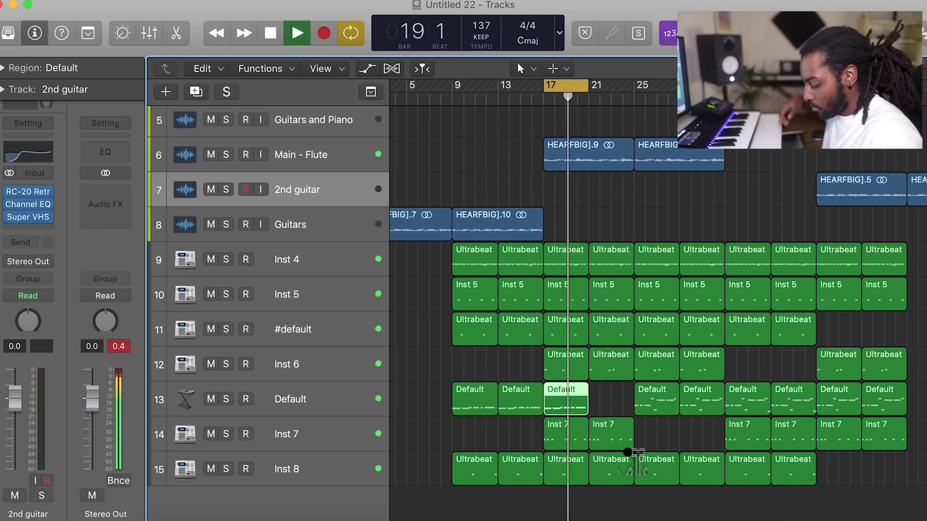
scroll(771, 432, right, 5)
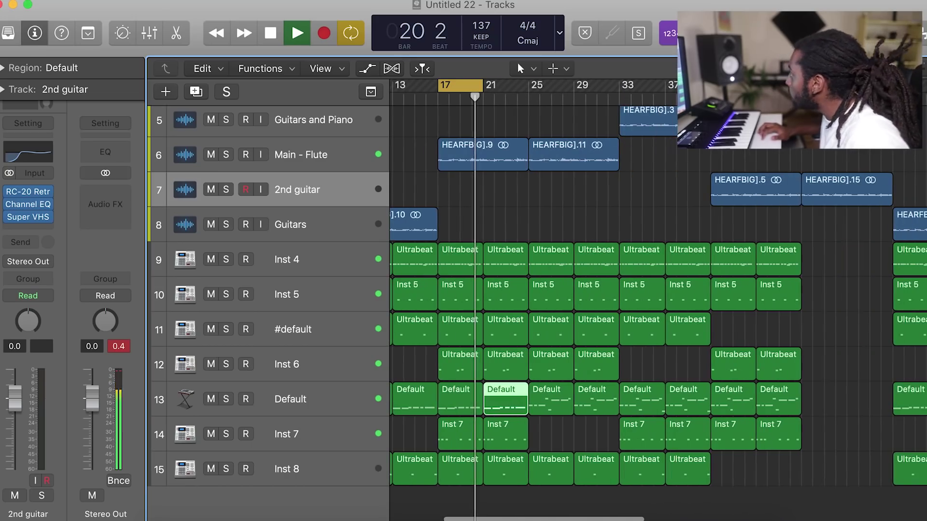
Step: Stop playback and continue rearranging the bass regions further along the Default track
key(super+Left)
key(super+Left)
key(super+Left)
key(super+Left)
key(space)
drag(649, 405, 682, 386)
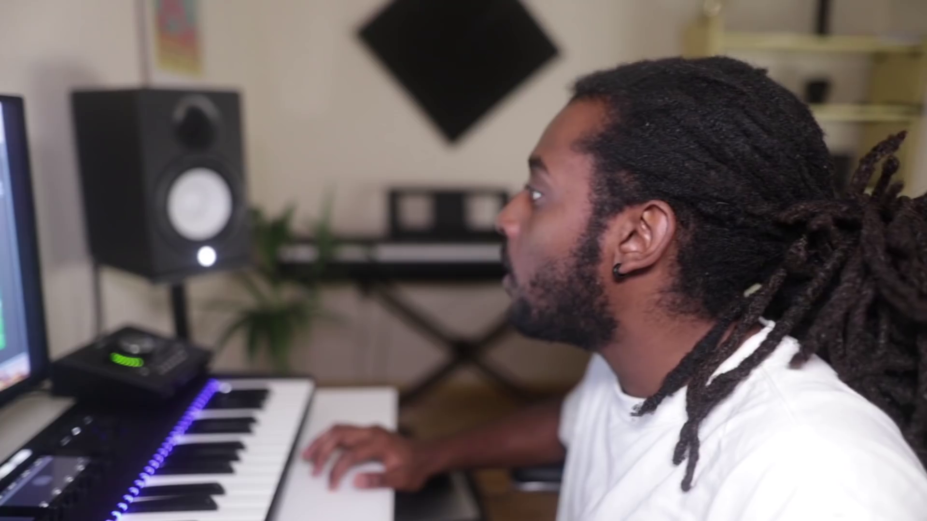